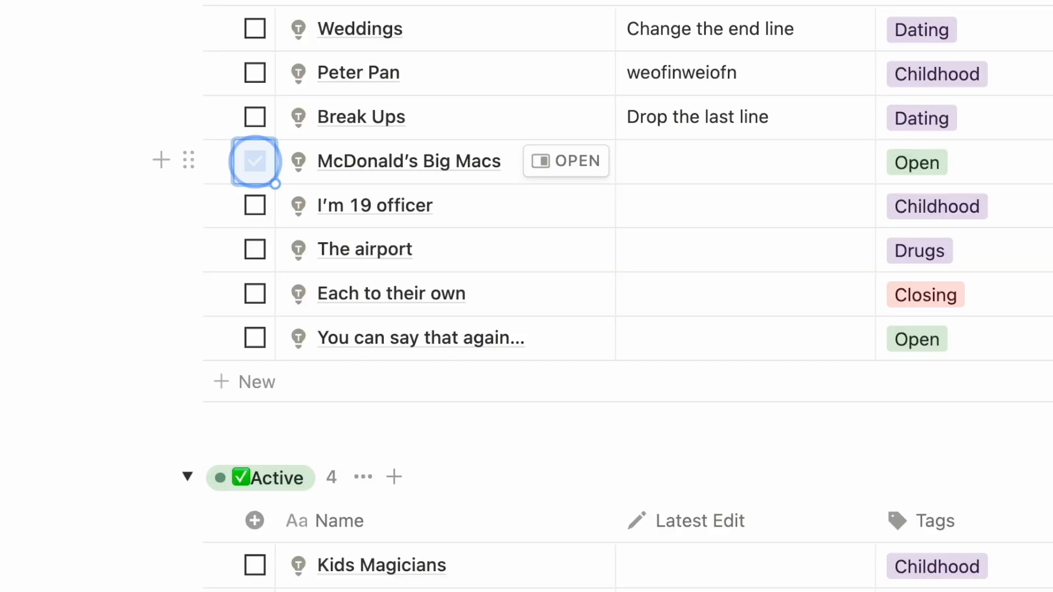
# Tick the add-to-set checkboxes of the McDonald's Big Macs and Peter Pan bits
pyautogui.click(274, 182)
pyautogui.click(254, 72)
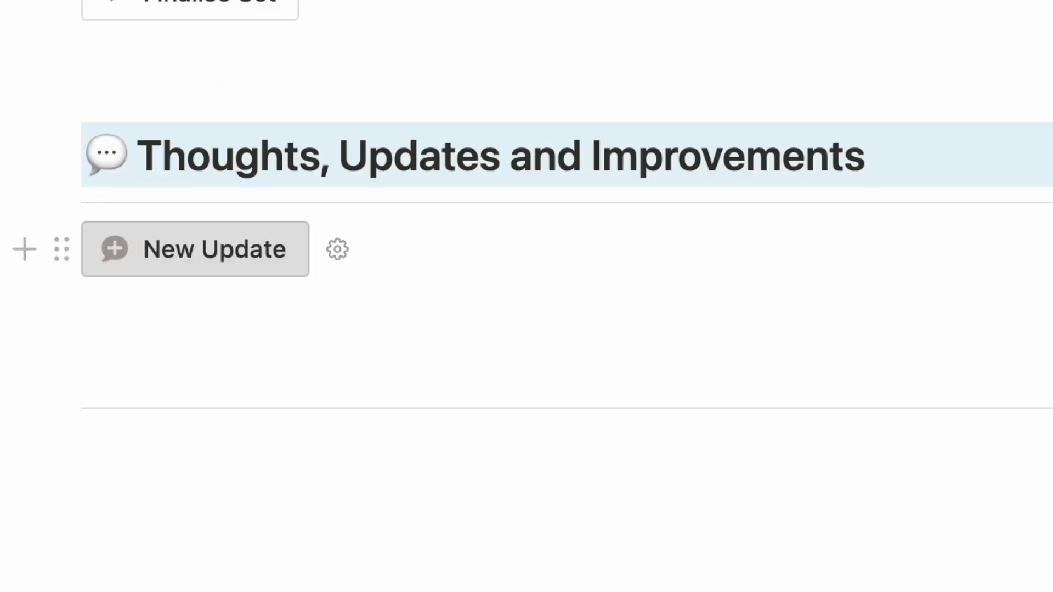
# Add a new update under Thoughts, Updates and Improvements reading "great set, add more to the ch"
pyautogui.click(195, 249)
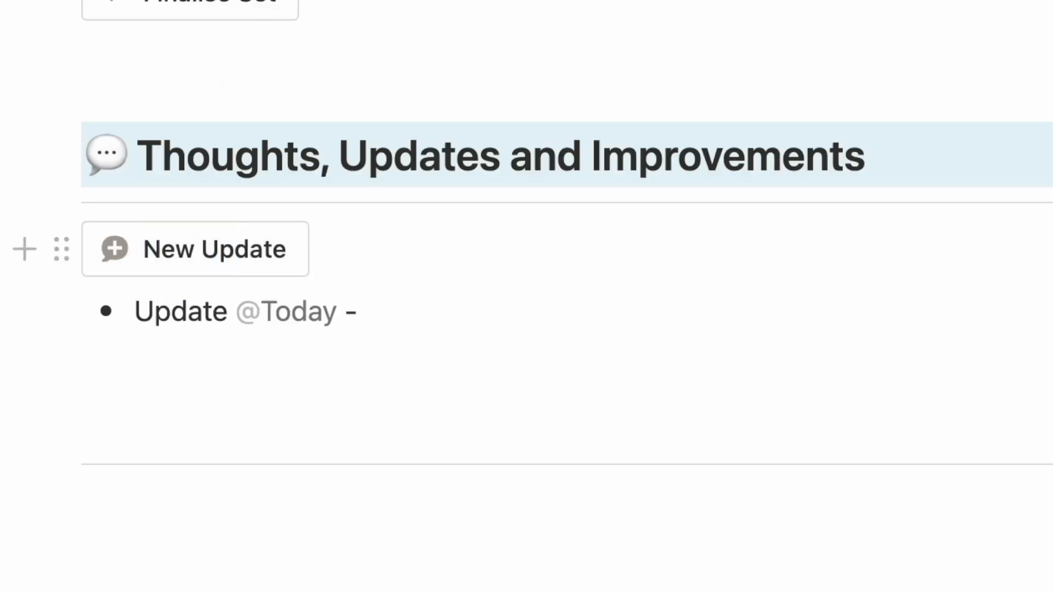
pyautogui.write('great set, add more to the ch')
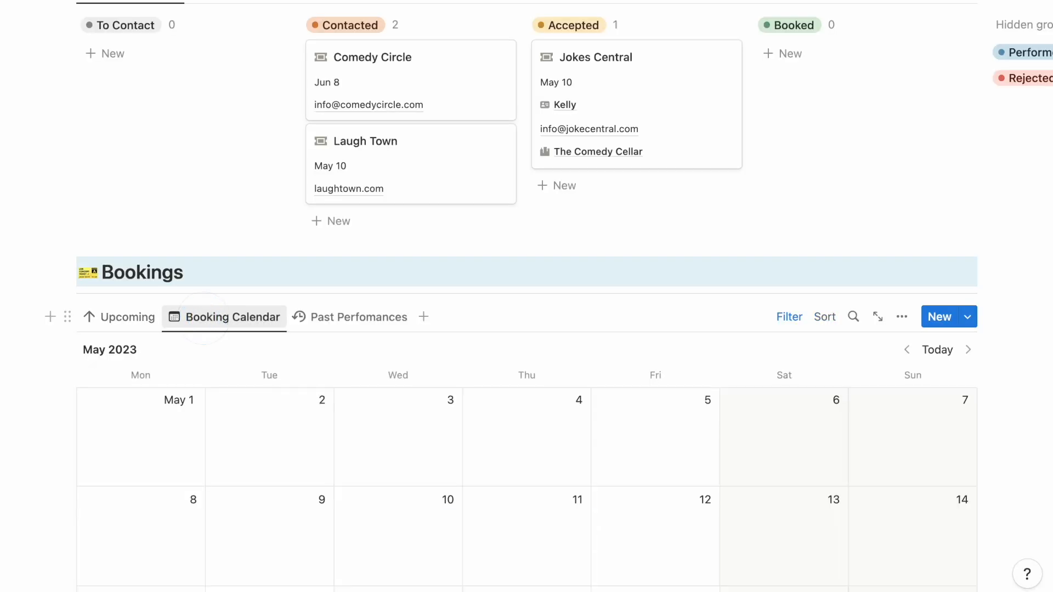
# Move The Comic Corner booking from Contacted to Accepted in the Comedy Bookings pipeline
pyautogui.scroll(-6, 203, 318)
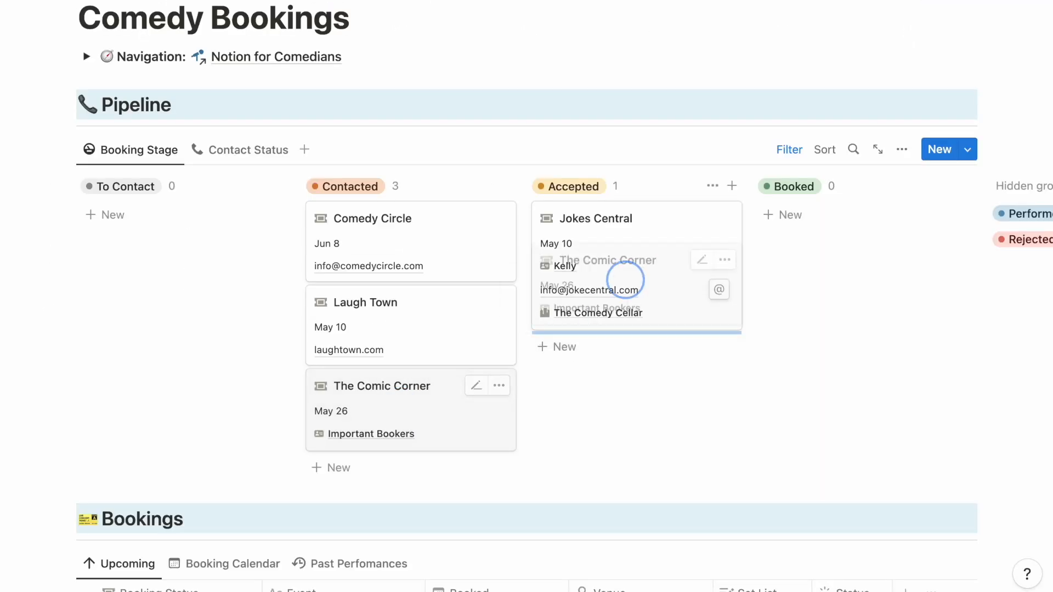
pyautogui.moveTo(623, 275); pyautogui.dragTo(623, 214)
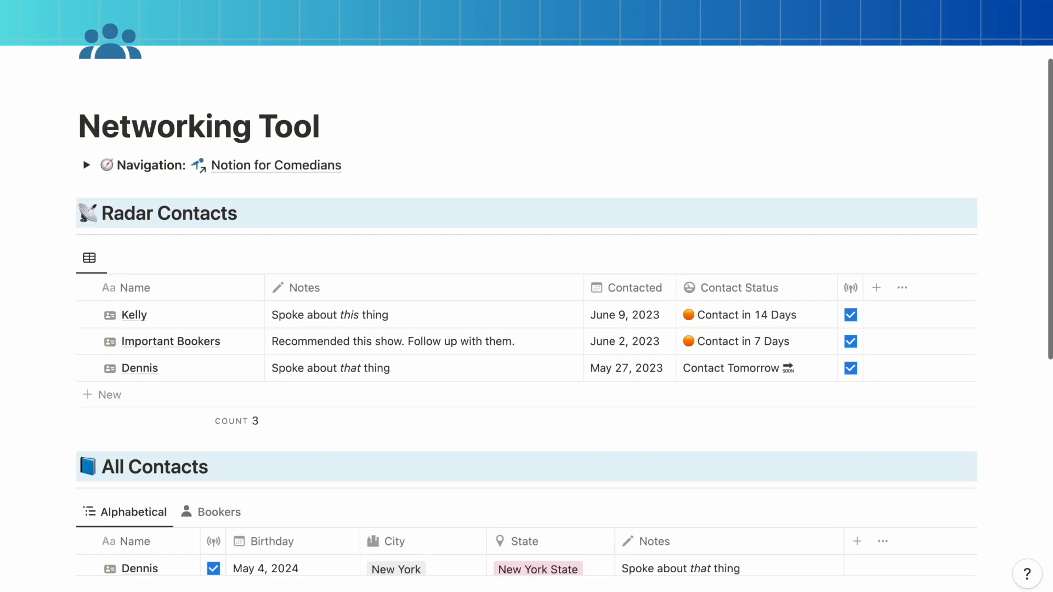
# Open the first contact in the Networking Tool's All Contacts list to view its details
pyautogui.scroll(-5, 170, 328)
pyautogui.click(170, 328)
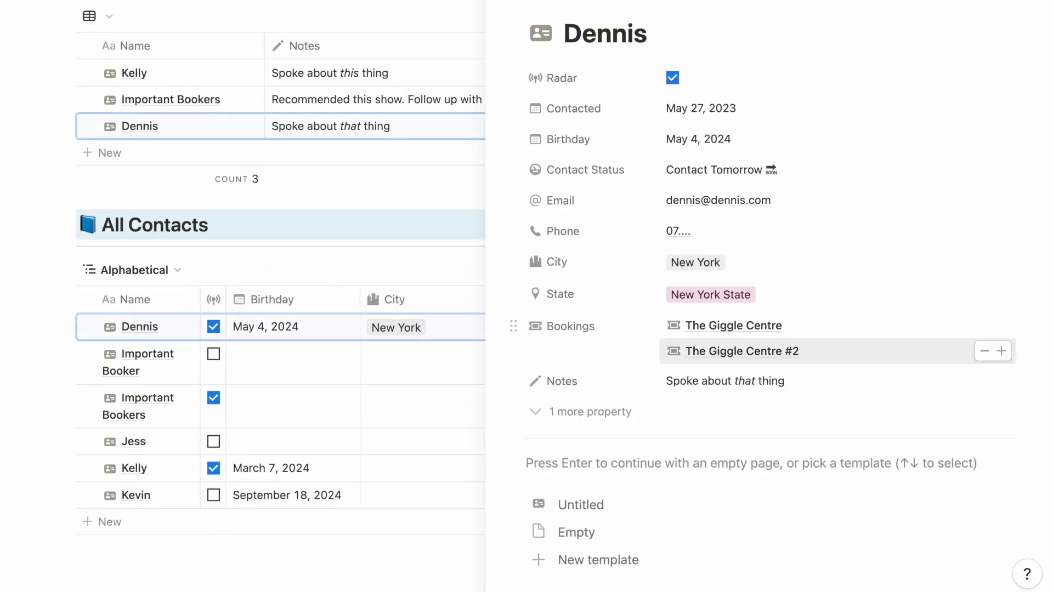
pyautogui.click(731, 294)
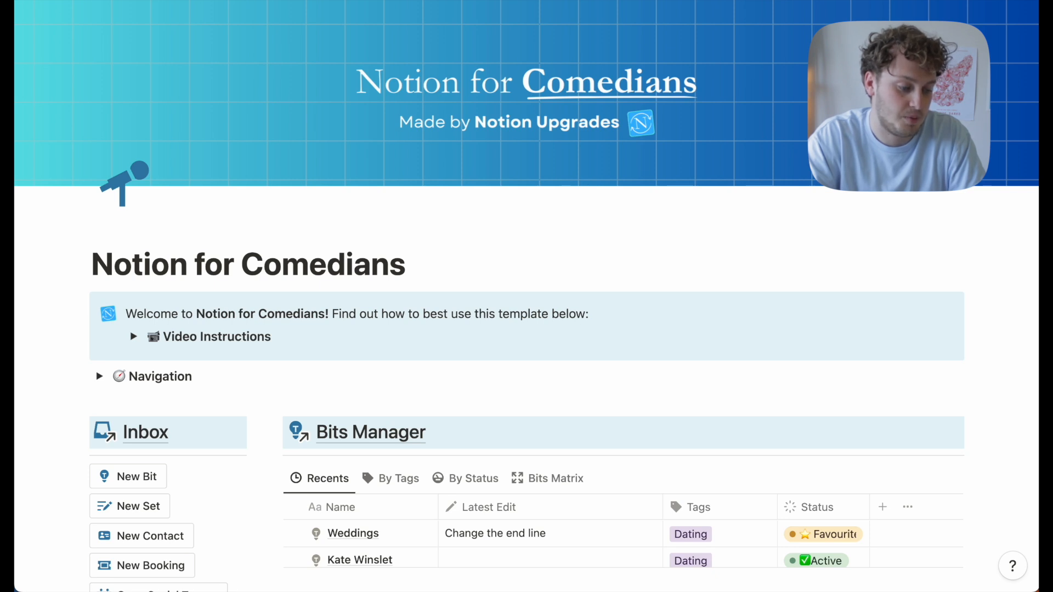
# Look over the Notion for Comedians dashboard and open its Inbox page
pyautogui.scroll(-5, 527, 296)
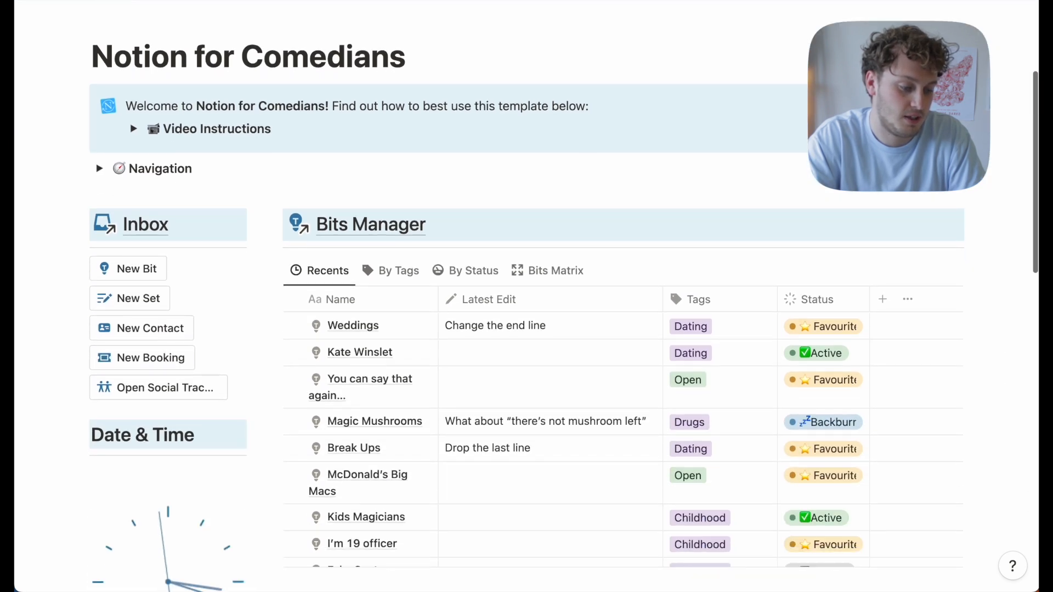
pyautogui.scroll(-1, 527, 296)
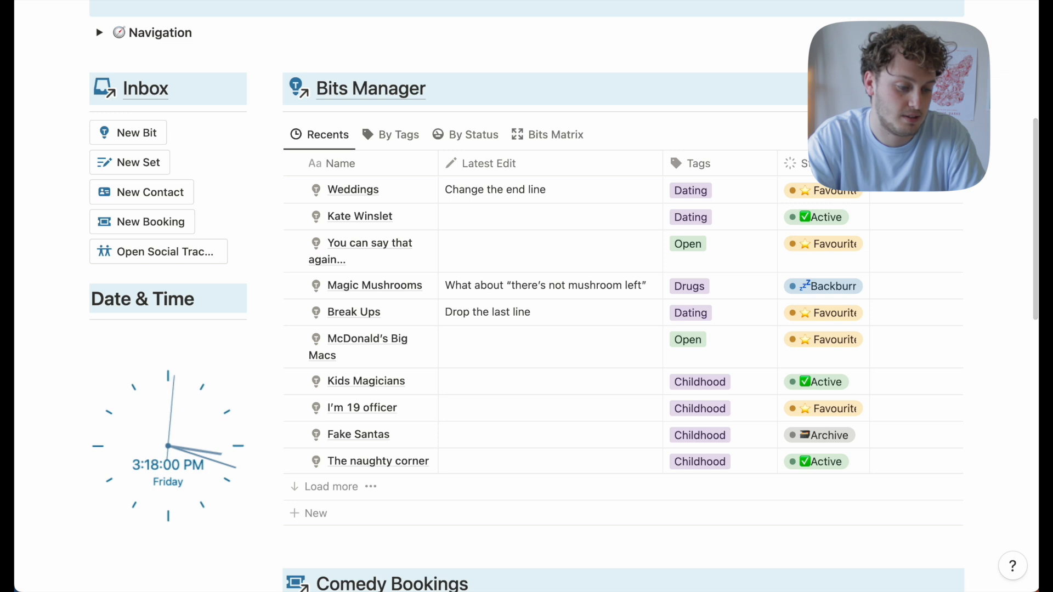
pyautogui.scroll(-2, 527, 296)
pyautogui.scroll(-7, 527, 296)
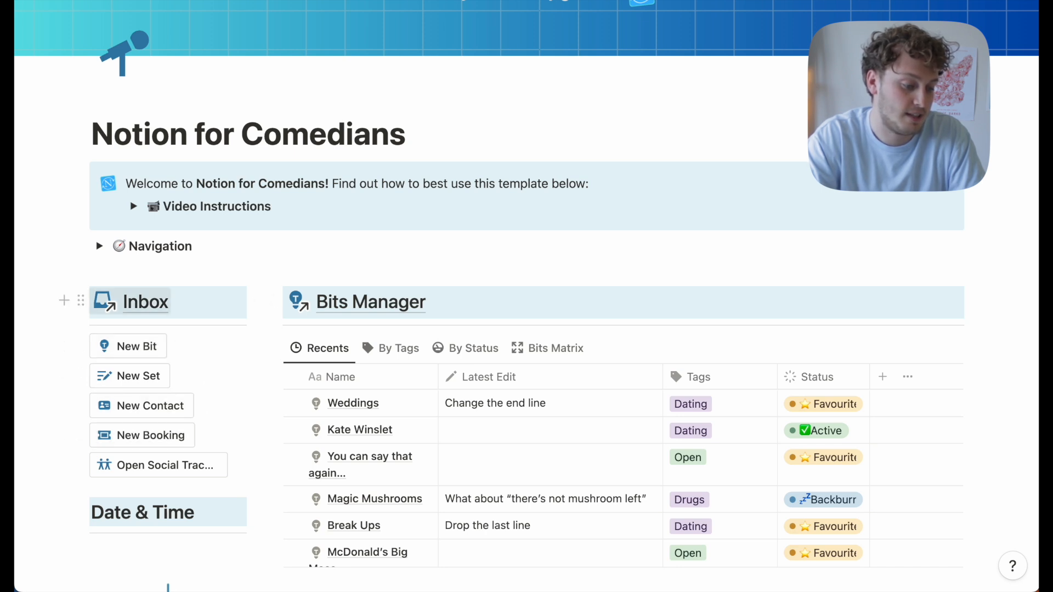
pyautogui.click(137, 303)
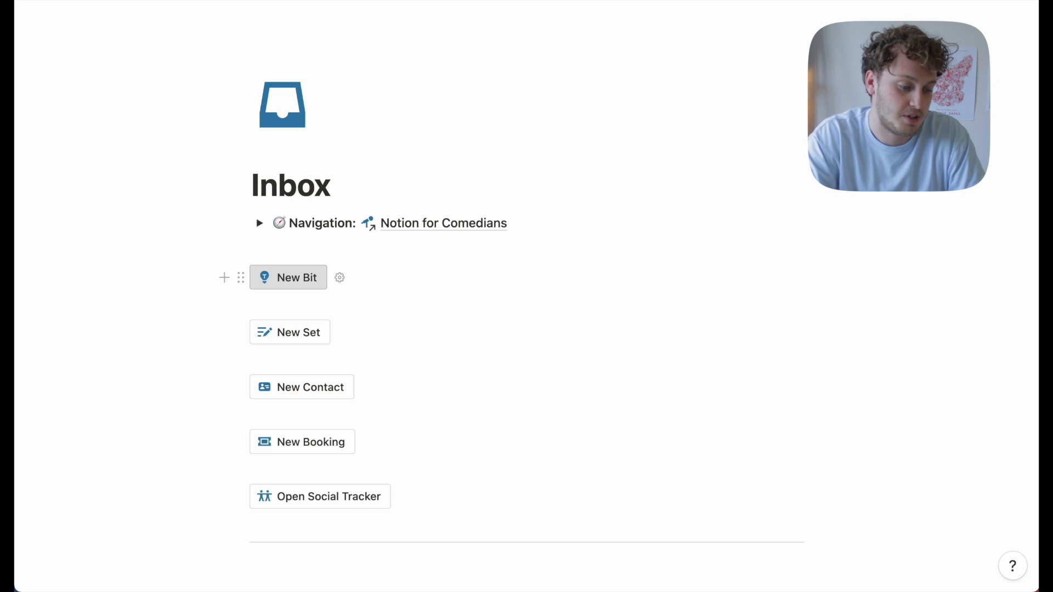
# Create a new bit titled "Peter Pan" from the Inbox and close its page
pyautogui.click(289, 277)
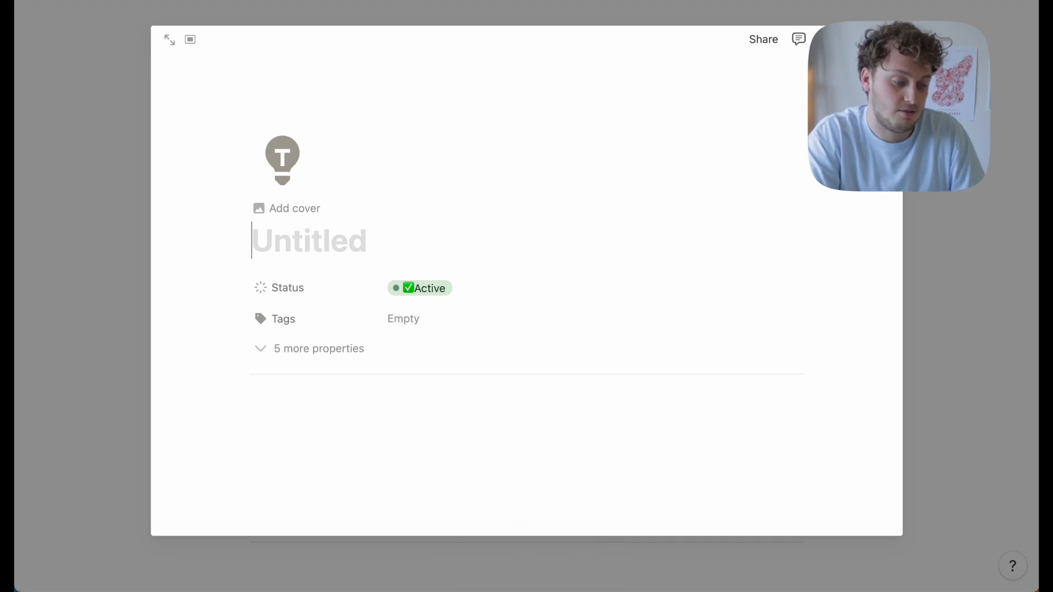
pyautogui.write('Peter Pan')
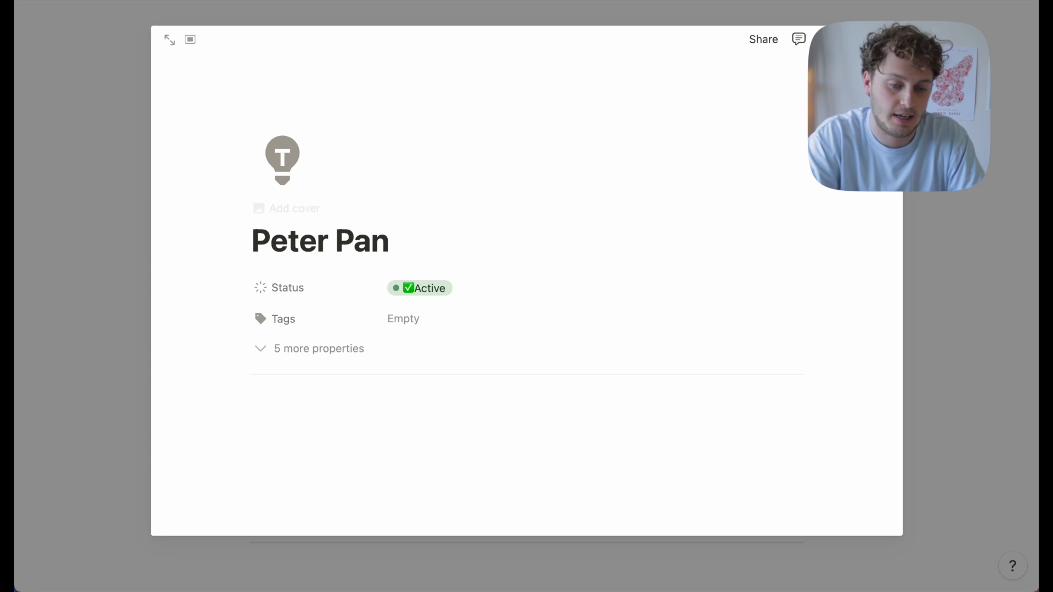
pyautogui.press('Escape')
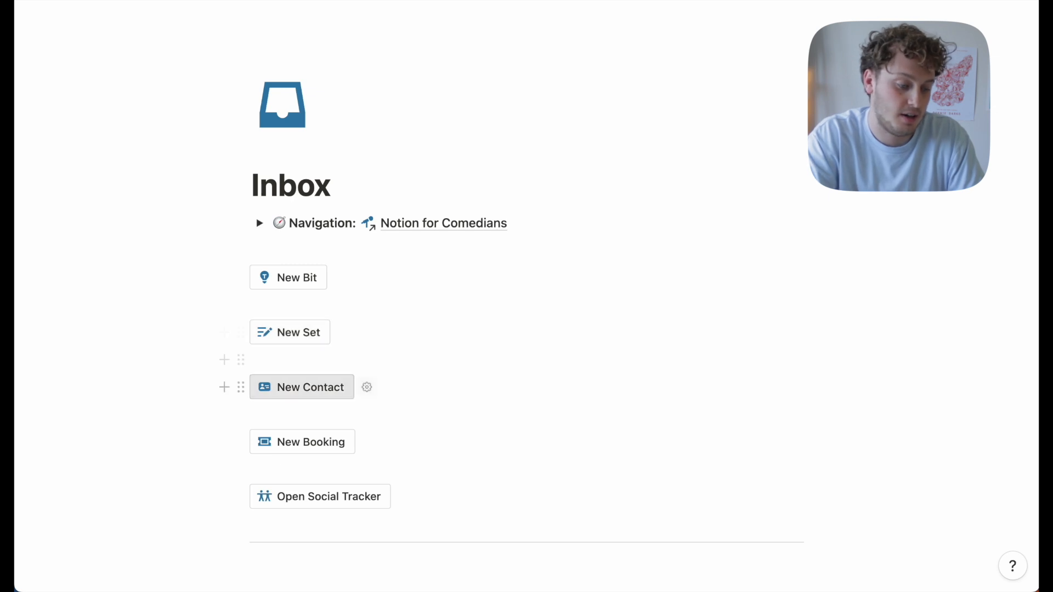
# Create a new contact titled "Important Booker" from the Inbox and close its page
pyautogui.click(316, 386)
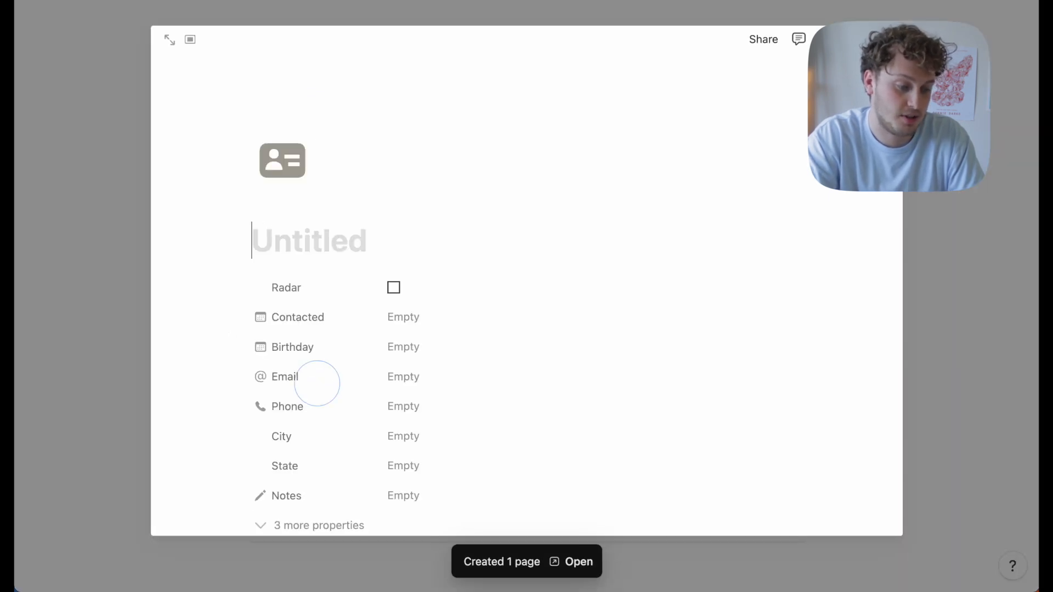
pyautogui.write('IMpor')
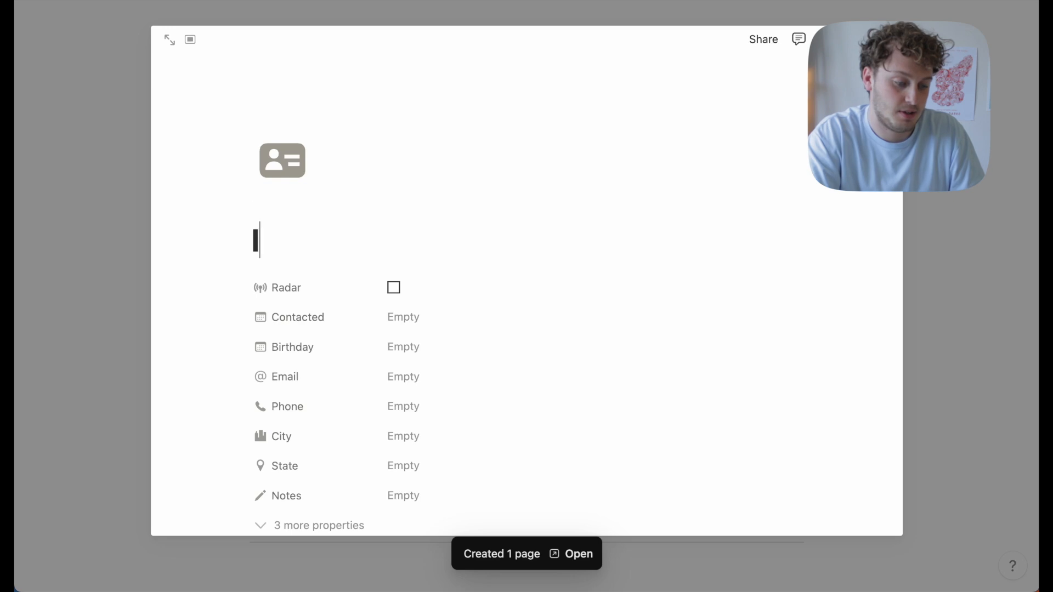
pyautogui.press('BackSpace')
pyautogui.press('BackSpace')
pyautogui.press('BackSpace')
pyautogui.press('BackSpace')
pyautogui.write('mportant Booker')
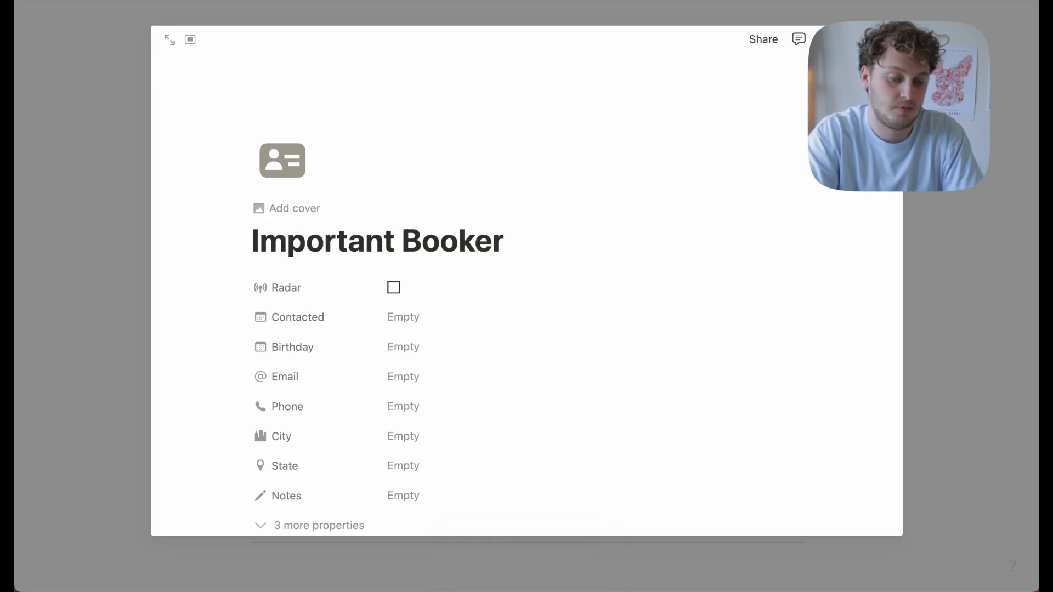
pyautogui.press('Escape')
# Create a new booking titled "The Comic Corner" from the Inbox and close its page
pyautogui.scroll(-2, 527, 297)
pyautogui.scroll(-1, 308, 230)
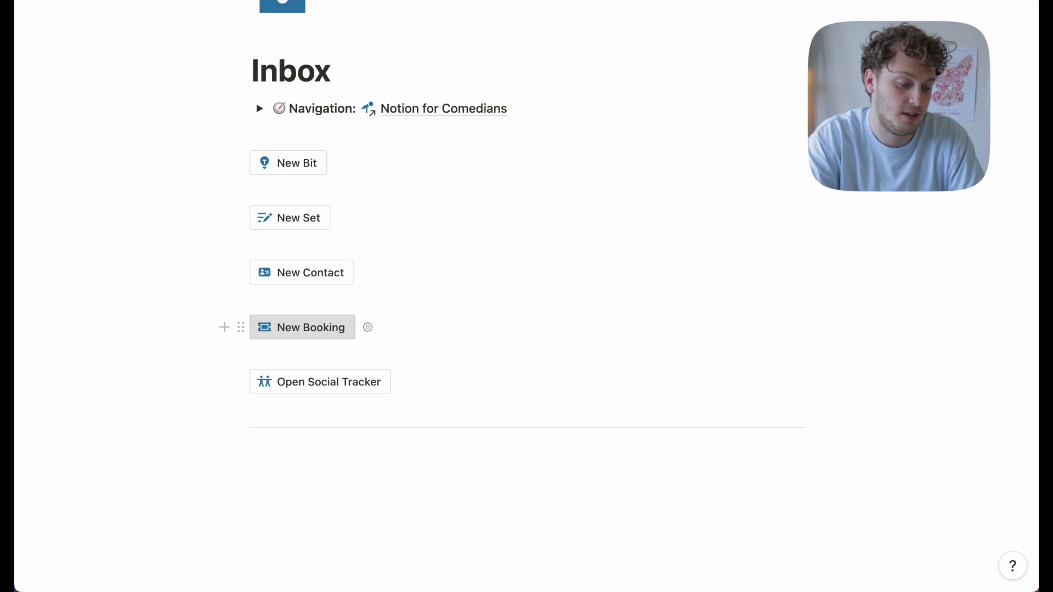
pyautogui.click(305, 327)
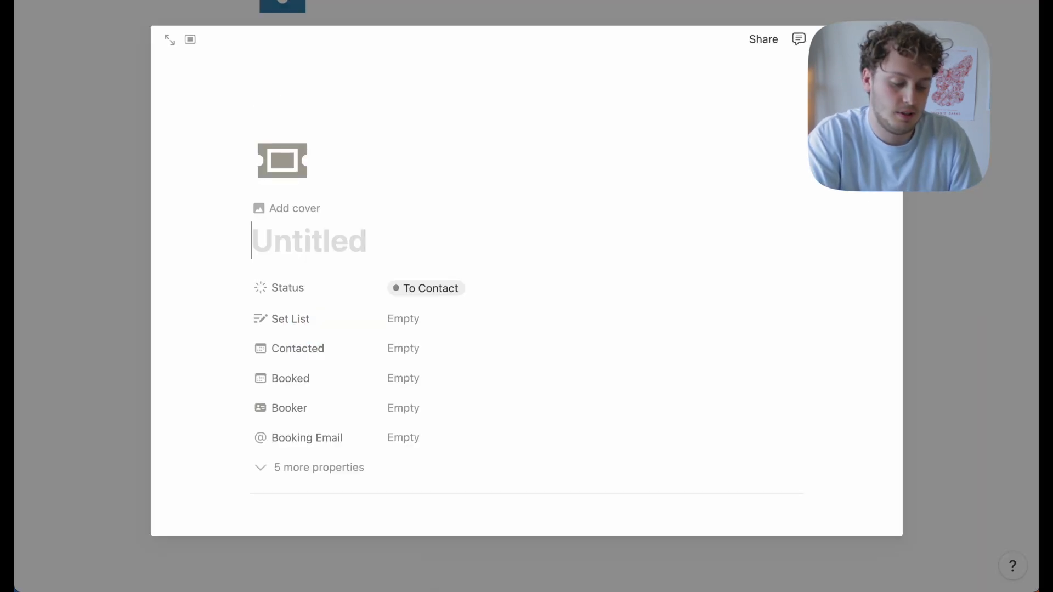
pyautogui.write('The Comic Corneer')
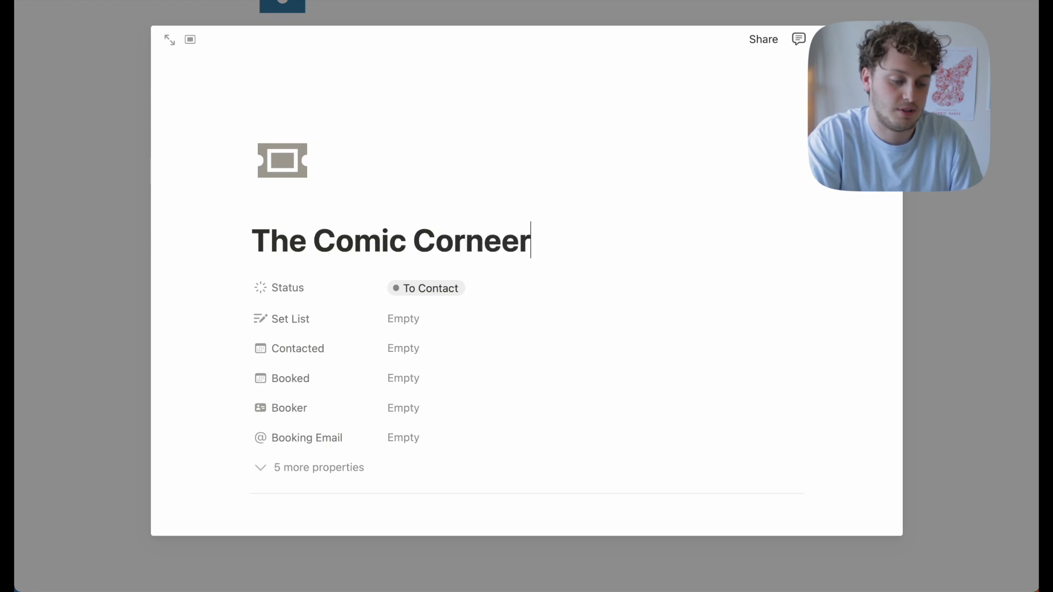
pyautogui.press('BackSpace')
pyautogui.press('BackSpace')
pyautogui.press('BackSpace')
pyautogui.write('er')
pyautogui.press('Escape')
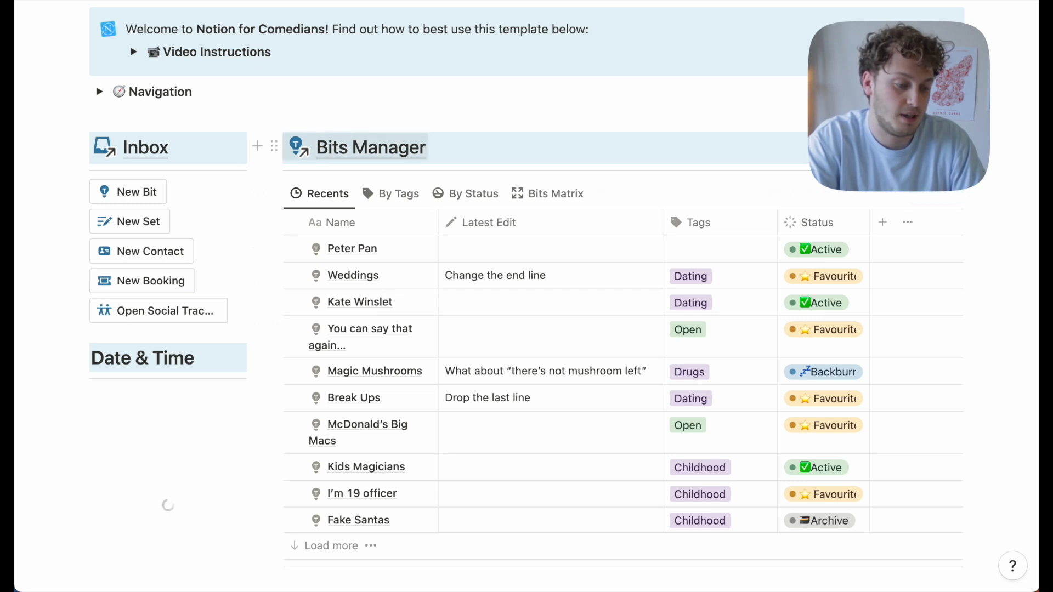
# Open the Bits Manager and bring up the Peter Pan bit's page
pyautogui.click(371, 147)
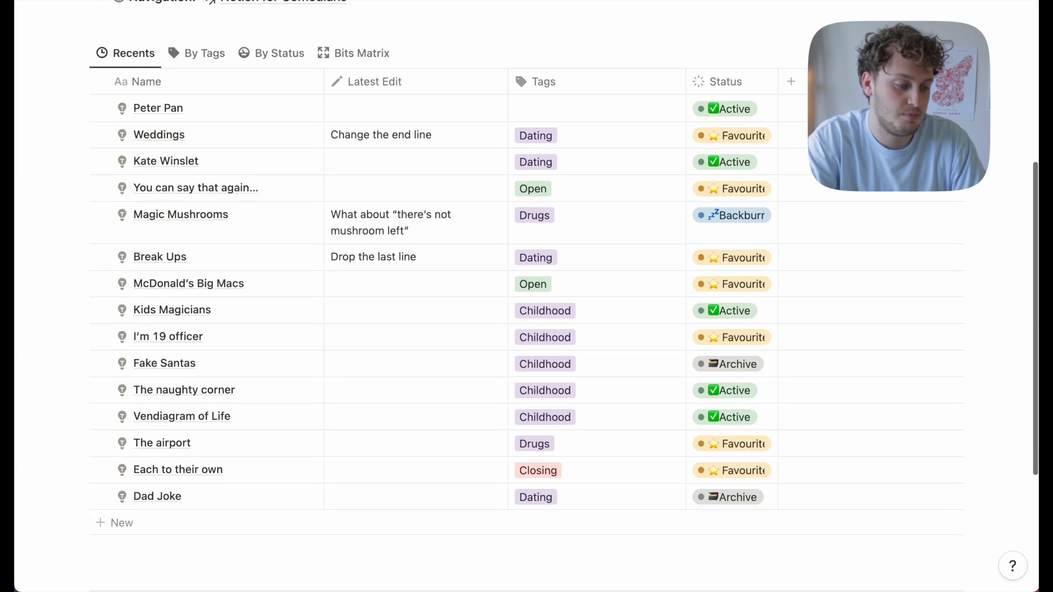
pyautogui.scroll(2, 527, 296)
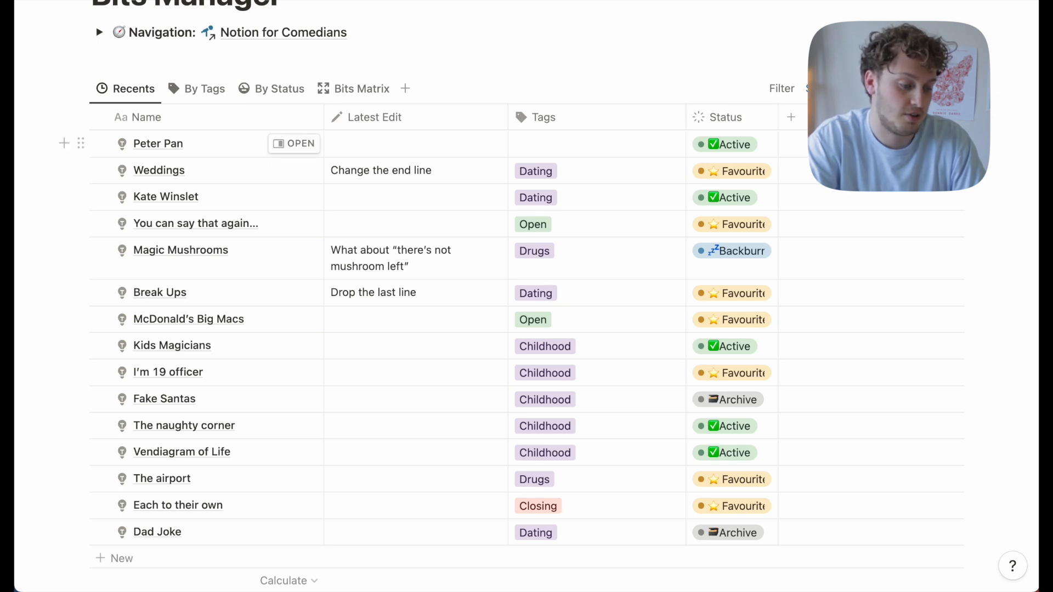
pyautogui.click(294, 143)
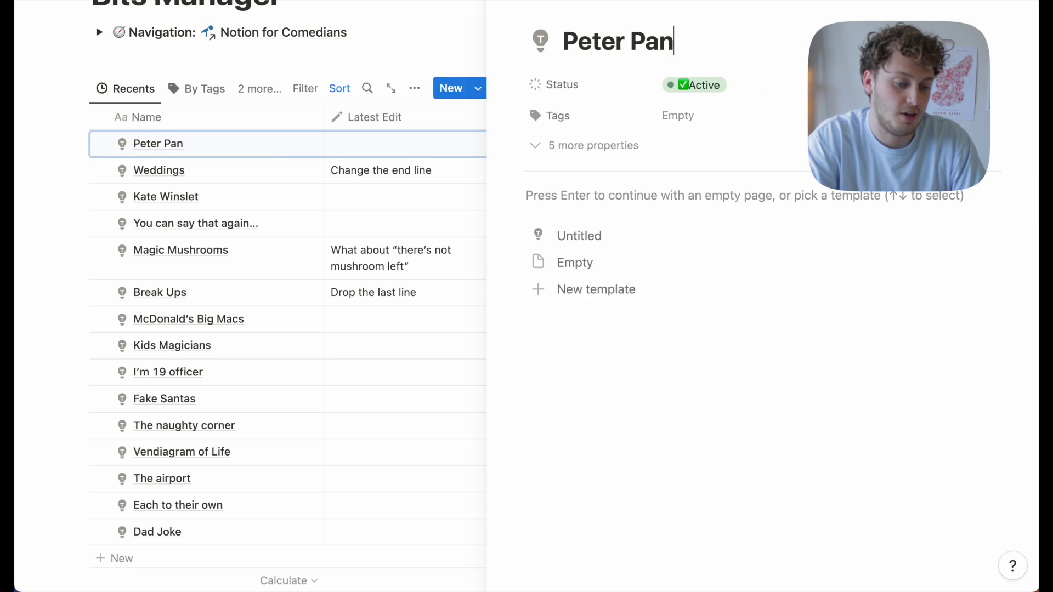
# Write three bullets in the Peter Pan page body: "ewfiweifnwe", "weoifnweiofn" and "weofinweiofn"
pyautogui.click(575, 201)
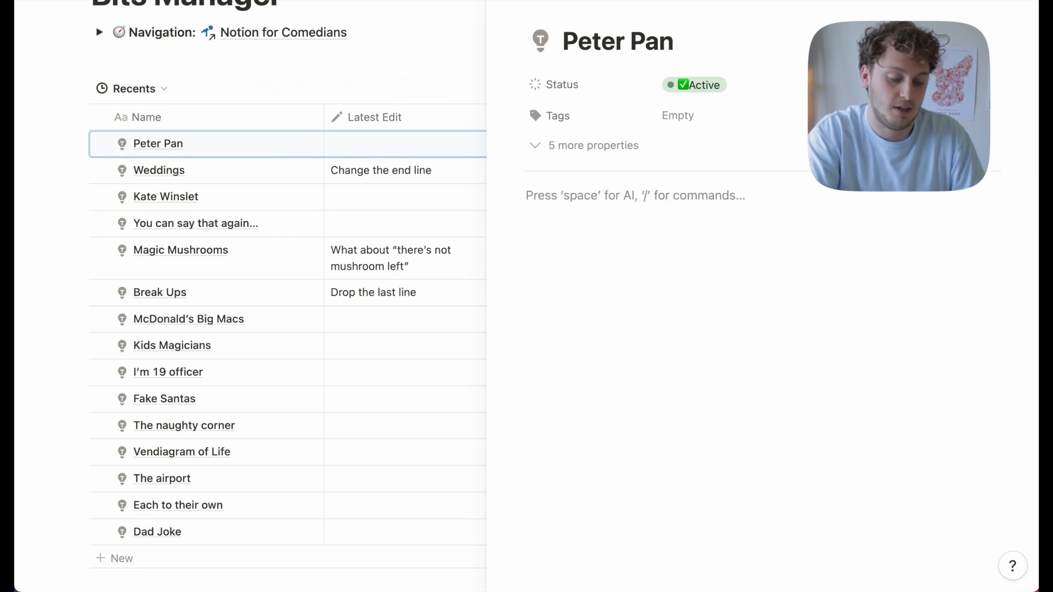
pyautogui.write('- ewfiweifnwe')
pyautogui.press('Return')
pyautogui.write('weoifnweiofn')
pyautogui.press('Return')
pyautogui.write('weofinweiofn')
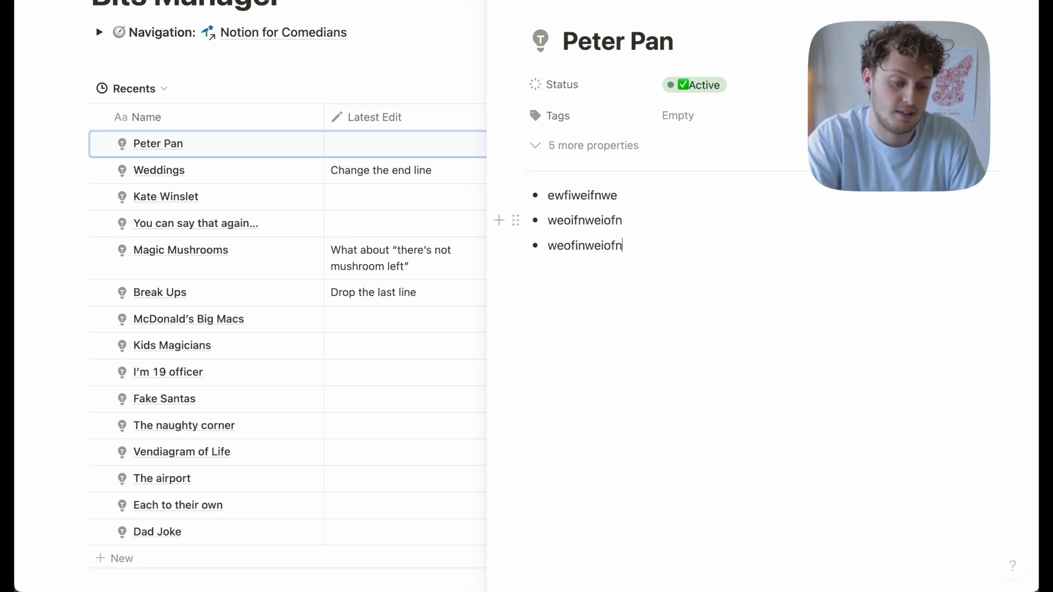
# Copy the last bullet, "weofinweiofn", into the Peter Pan bit's Latest Edit property and close the page
pyautogui.moveTo(637, 245); pyautogui.dragTo(533, 247)
pyautogui.press('super+c')
pyautogui.click(558, 146)
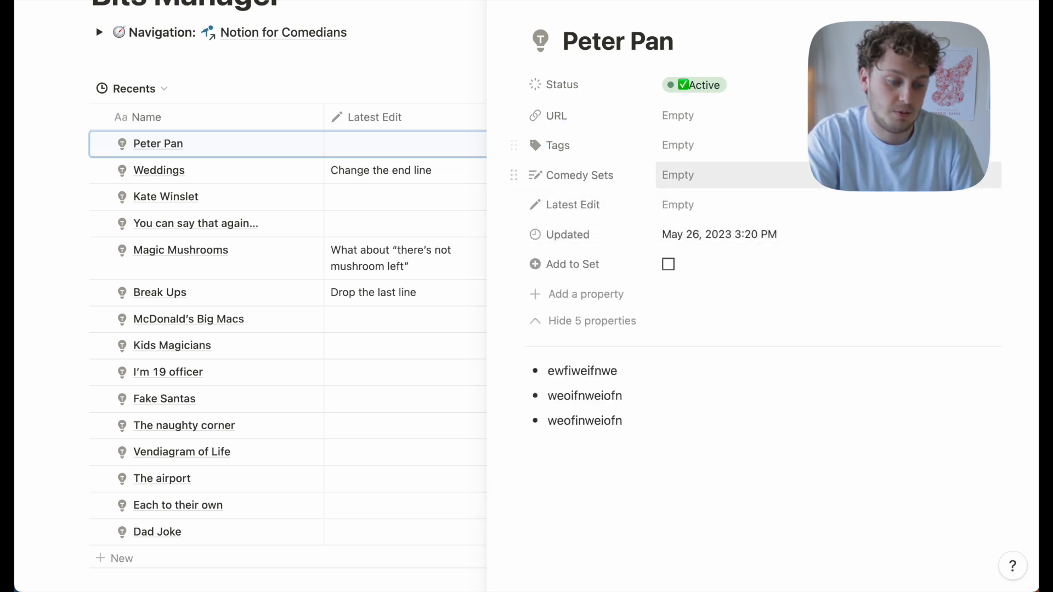
pyautogui.click(678, 205)
pyautogui.press('super+v')
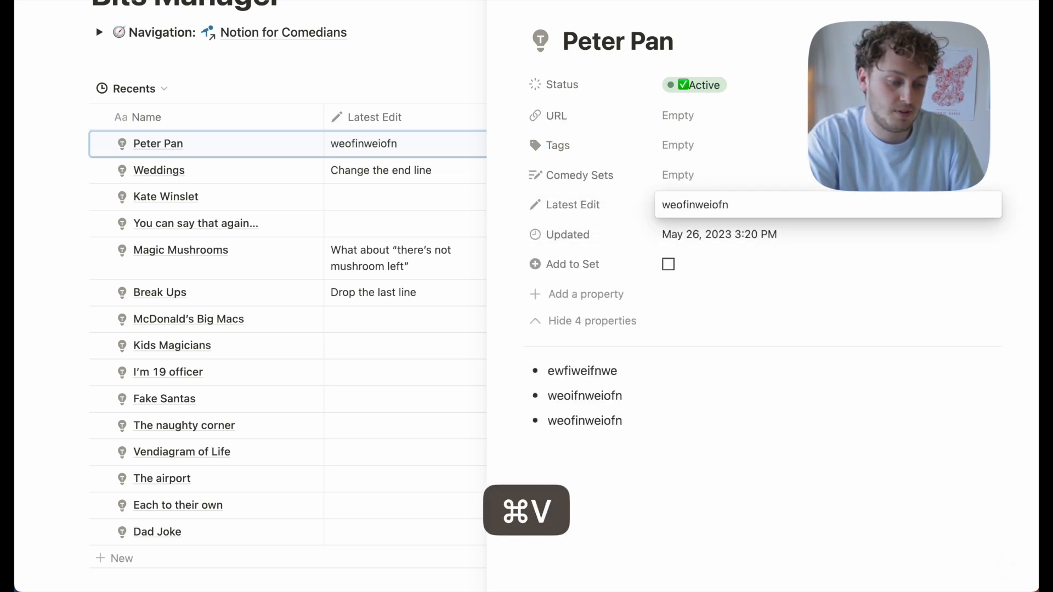
pyautogui.press('Escape')
pyautogui.press('Escape')
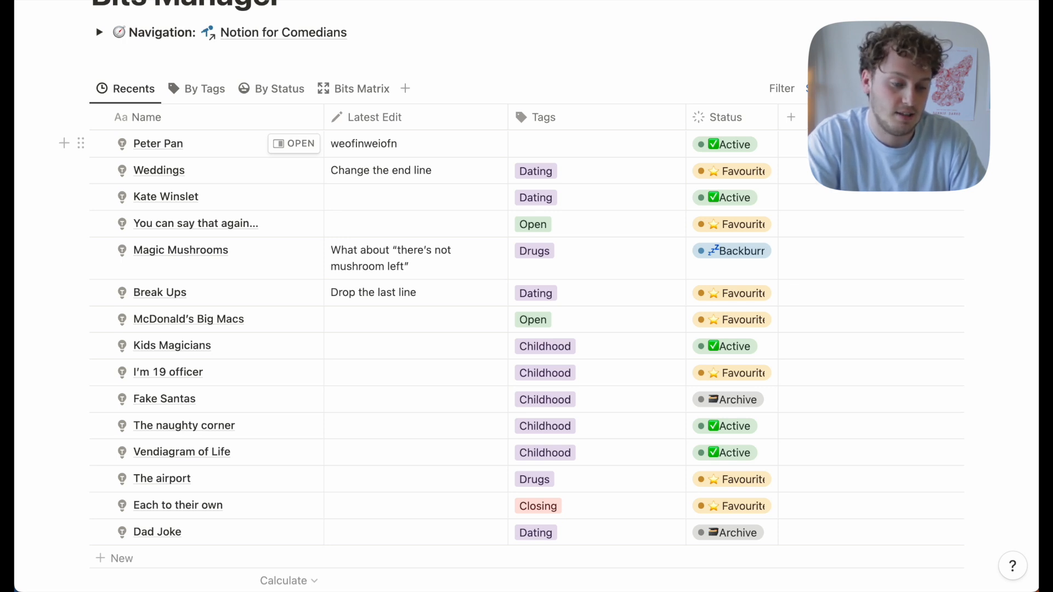
# Tag the Peter Pan bit as Childhood
pyautogui.click(595, 144)
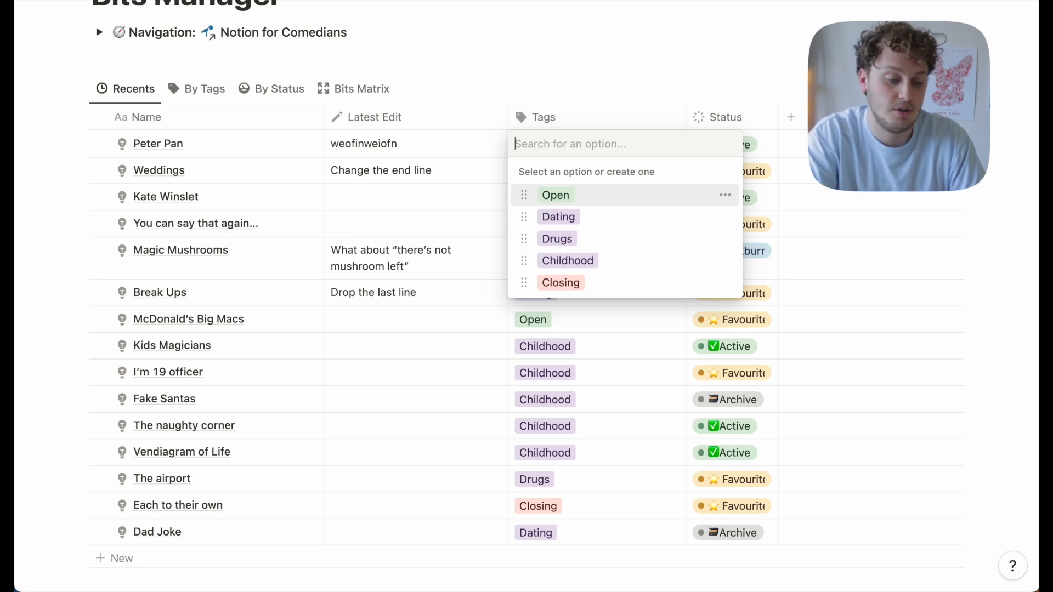
pyautogui.press('Down')
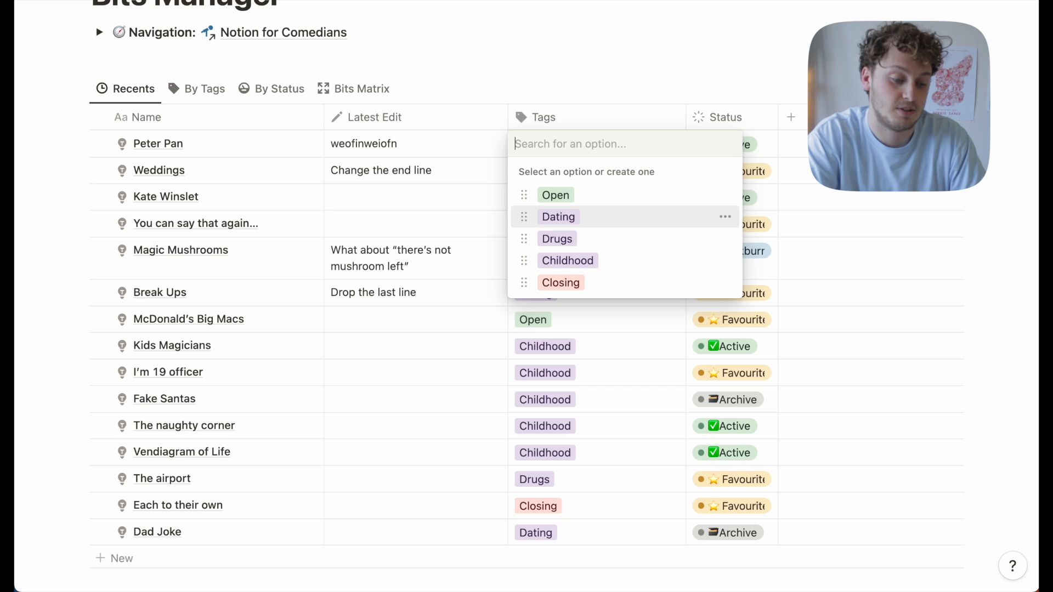
pyautogui.press('Down')
pyautogui.press('Up')
pyautogui.press('Down')
pyautogui.press('Down')
pyautogui.click(571, 260)
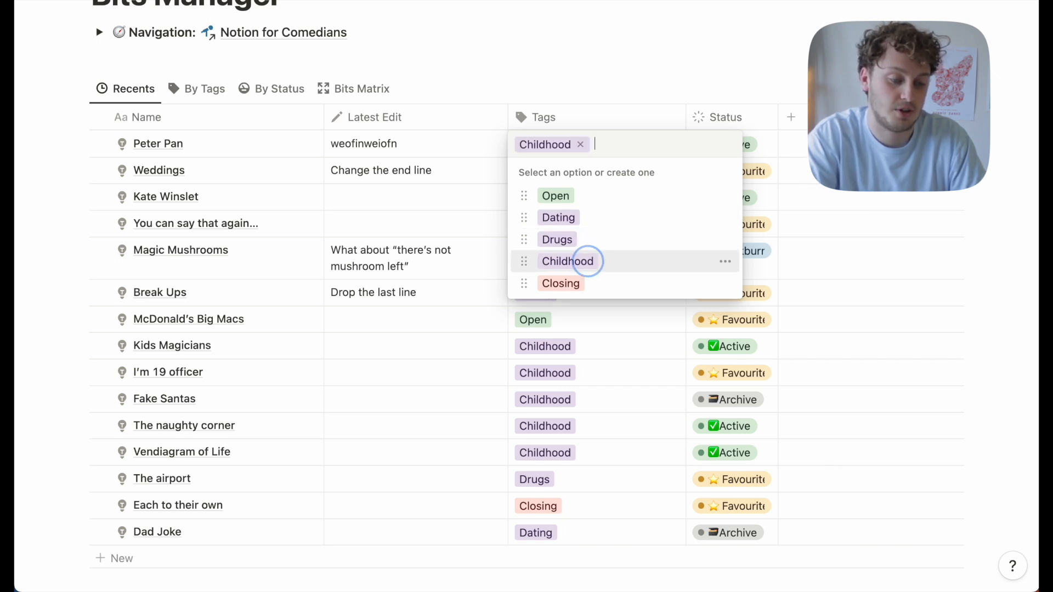
pyautogui.click(607, 77)
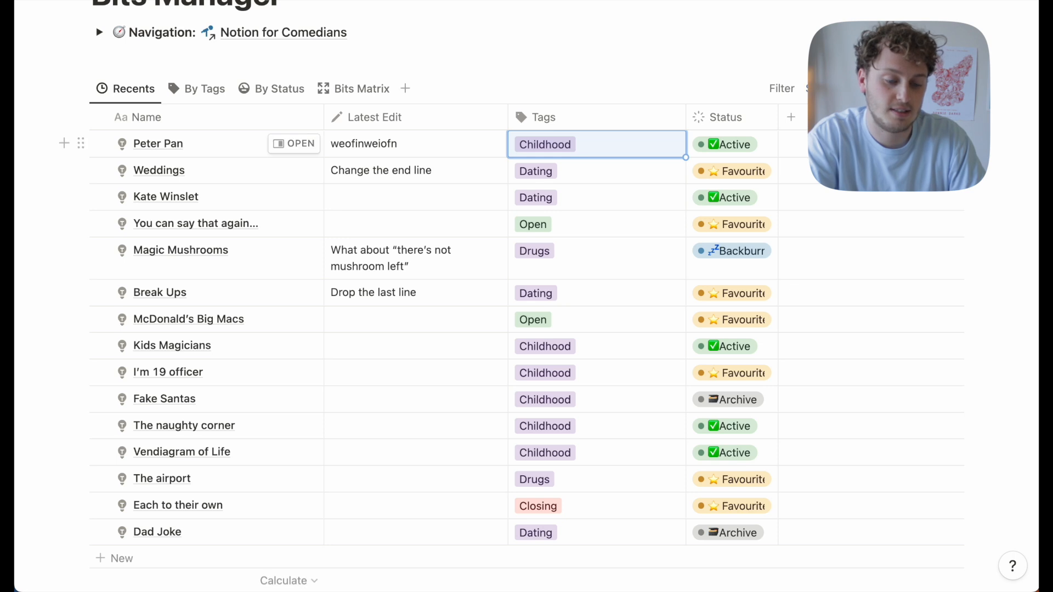
# Look through the status options available for the Peter Pan bit and close the list without changing the status
pyautogui.click(732, 144)
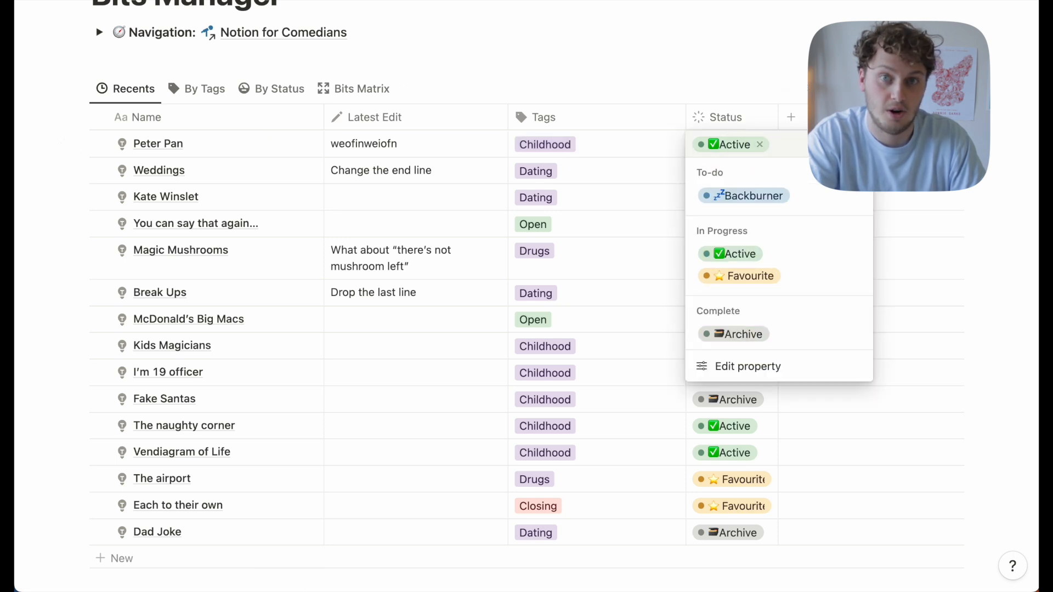
pyautogui.press('Down')
pyautogui.press('Down')
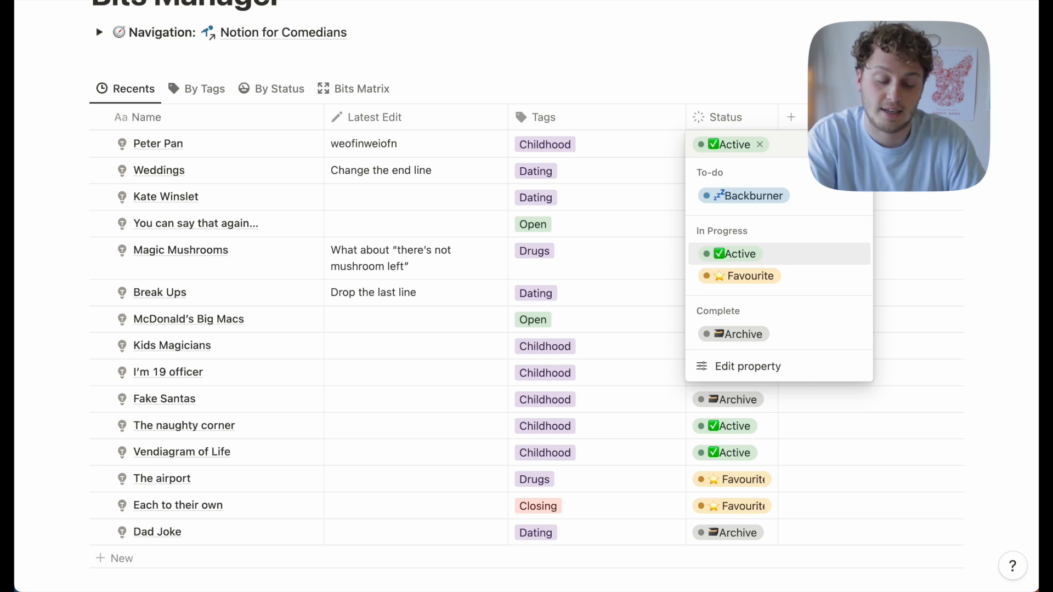
pyautogui.press('Down')
pyautogui.press('Up')
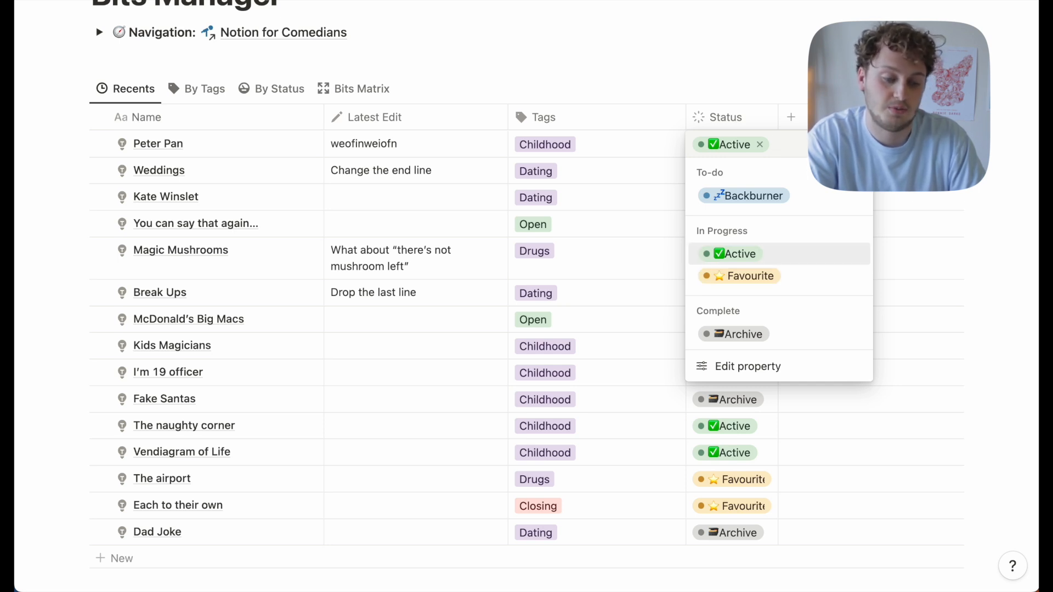
pyautogui.press('Up')
pyautogui.press('Down')
pyautogui.press('Down')
pyautogui.press('Down')
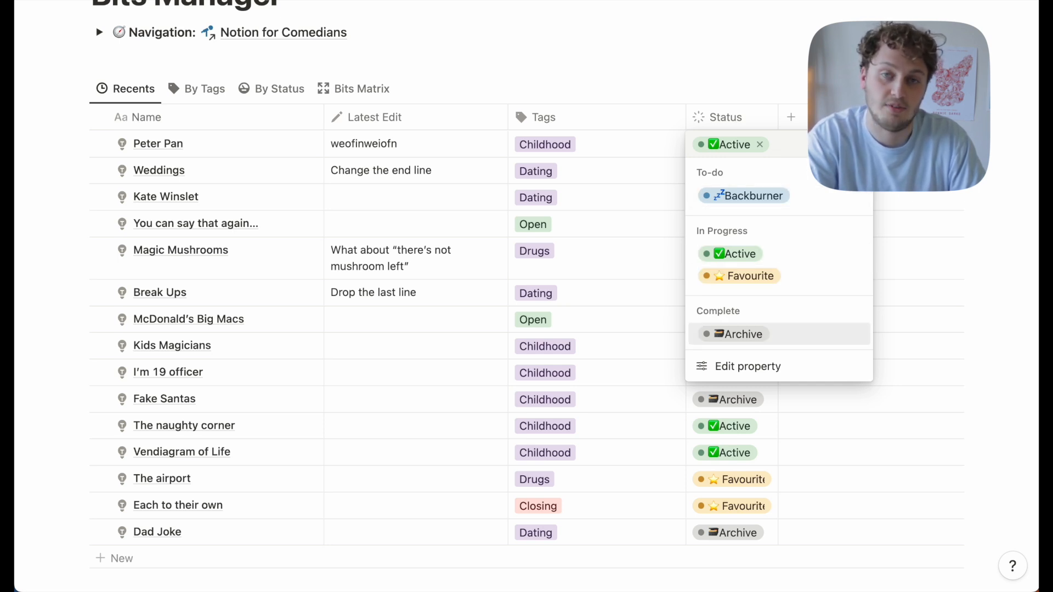
pyautogui.press('Escape')
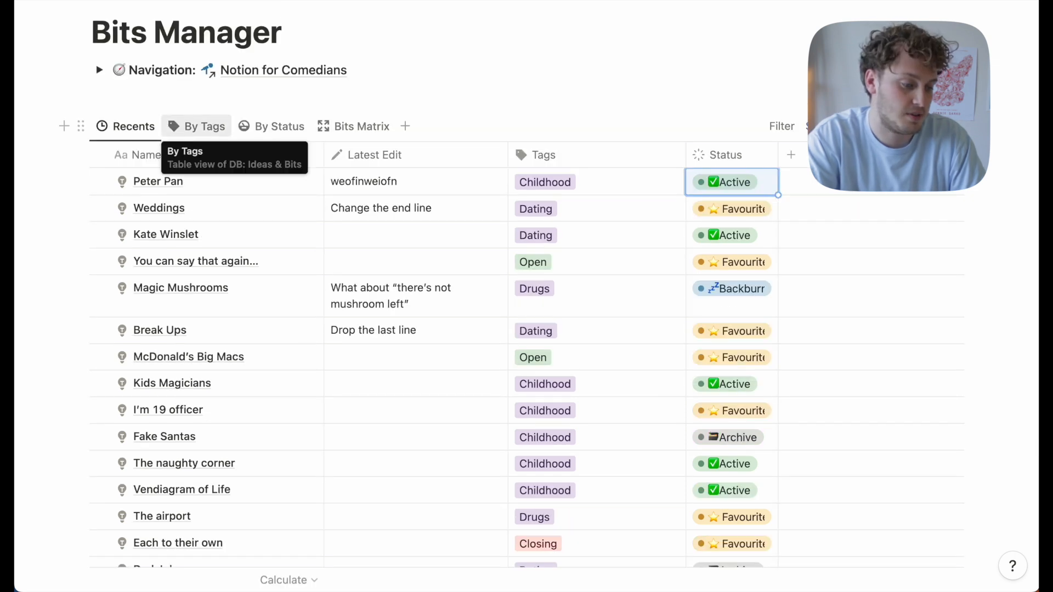
# Review the bits grouped by tags, grouped by status, and laid out in the Bits Matrix
pyautogui.click(198, 126)
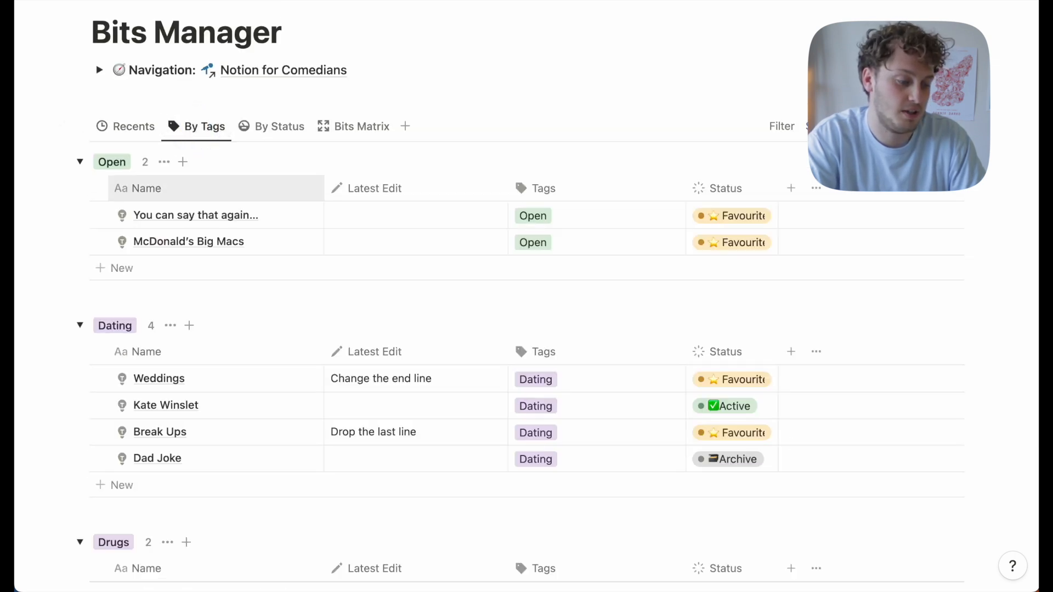
pyautogui.click(273, 126)
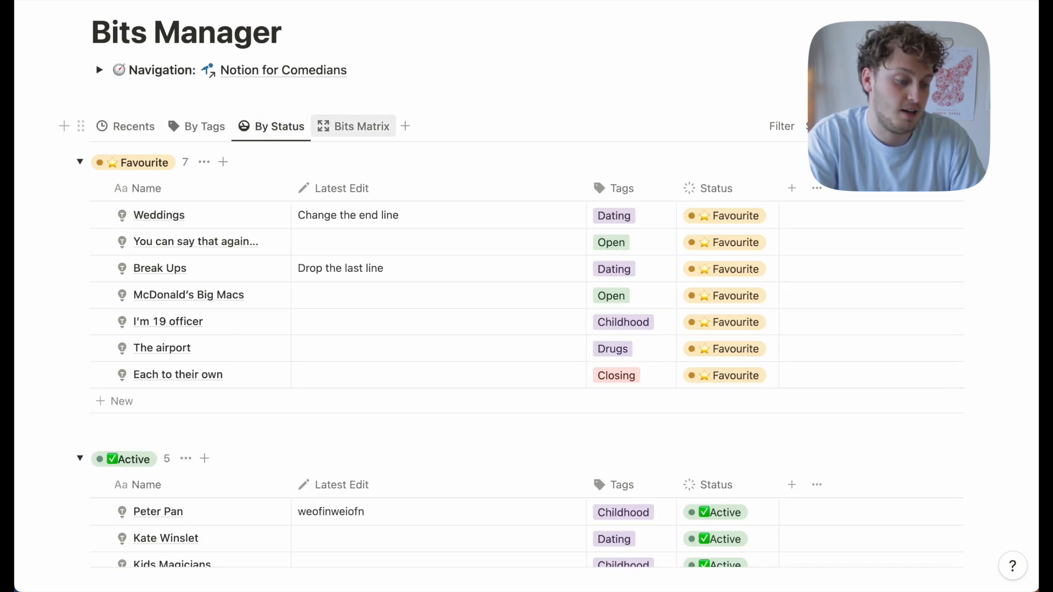
pyautogui.click(354, 127)
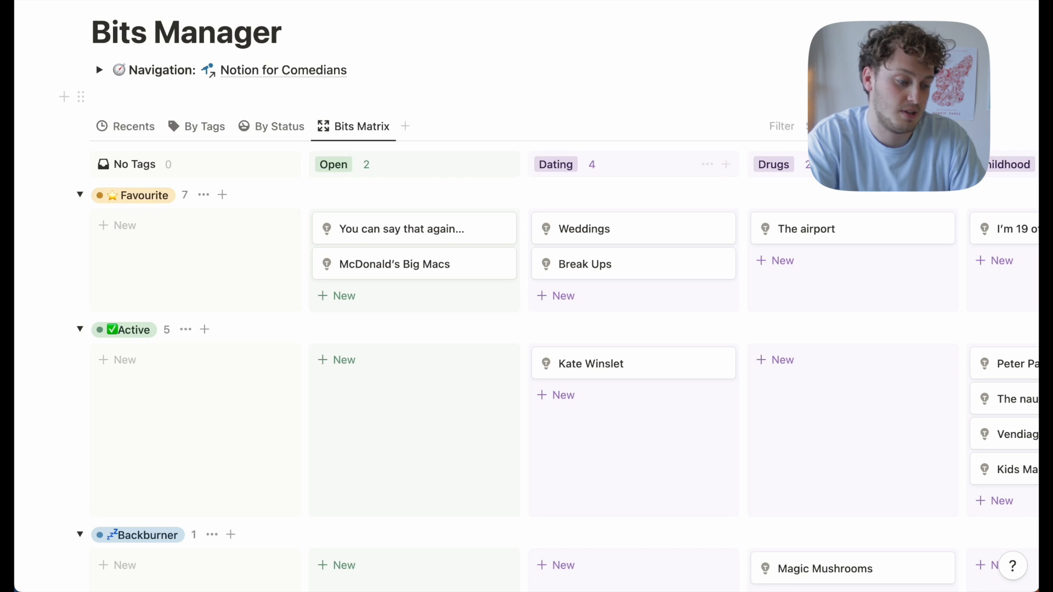
pyautogui.scroll(-3, 527, 329)
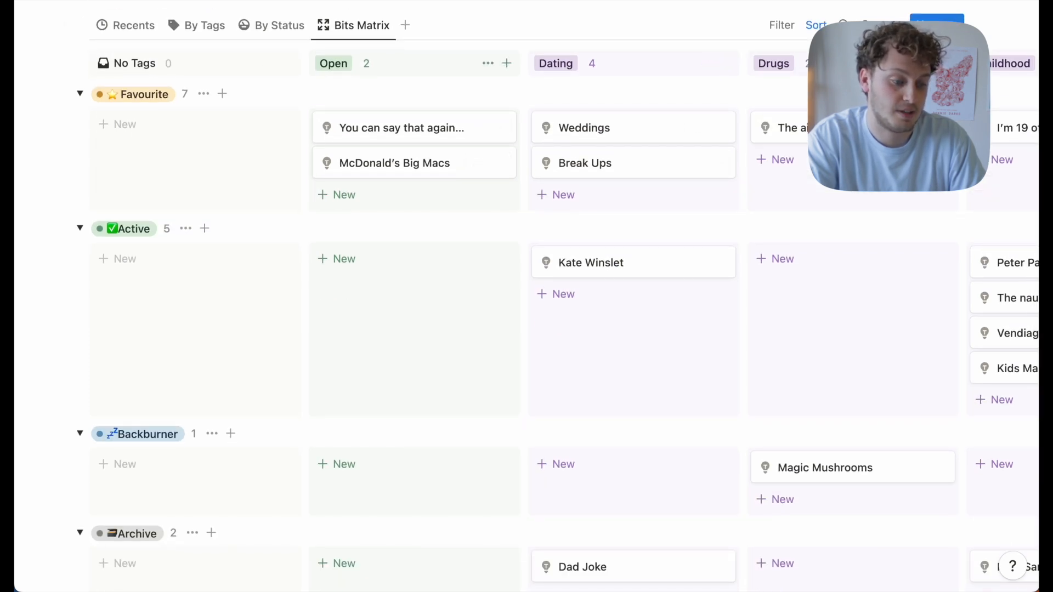
pyautogui.scroll(-1, 460, 263)
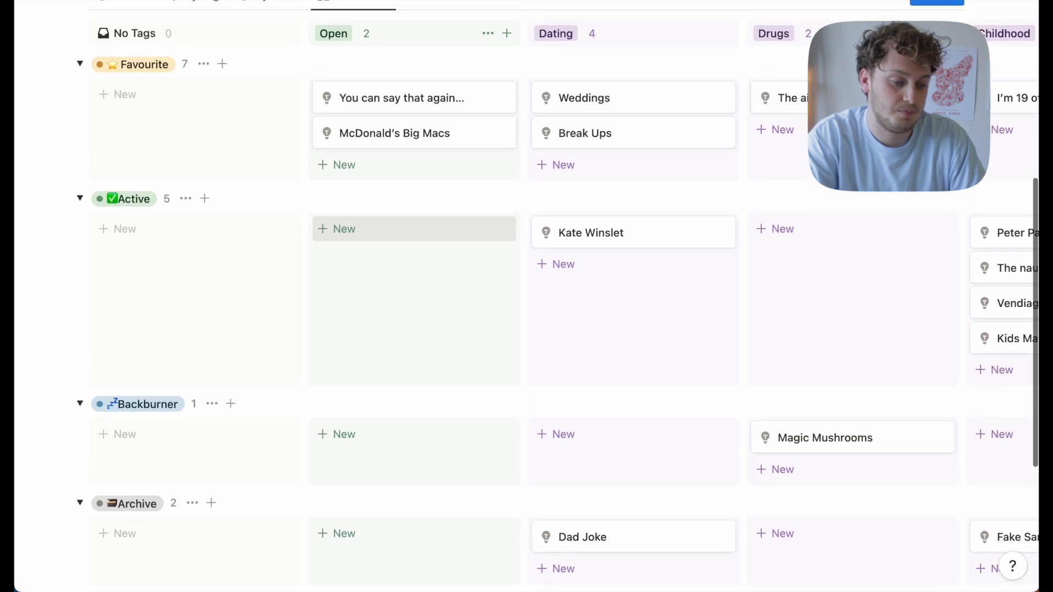
pyautogui.scroll(-2, 671, 275)
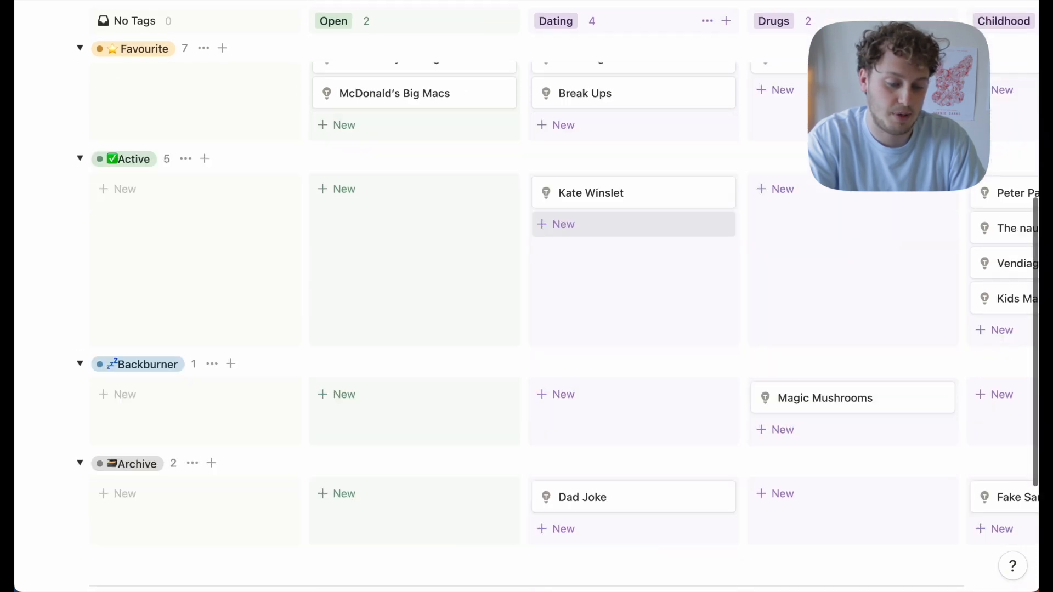
# Move the Peter Pan card from Childhood to the No Tags column within the Active row of the Bits Matrix
pyautogui.hscroll(5, 672, 275)
pyautogui.scroll(2, 671, 274)
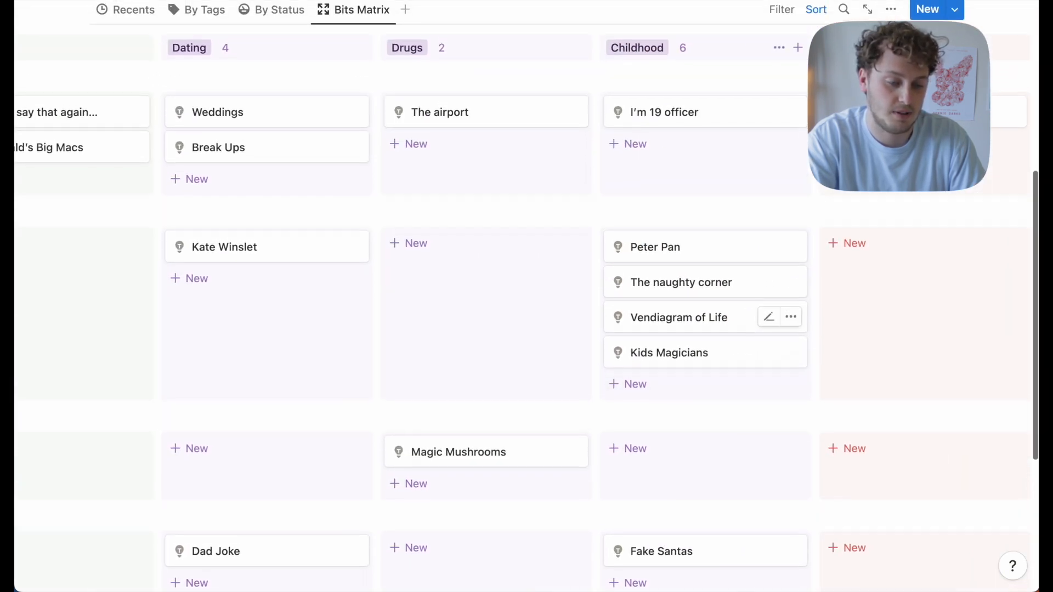
pyautogui.scroll(-1, 686, 283)
pyautogui.moveTo(672, 209); pyautogui.dragTo(139, 212)
pyautogui.scroll(1, 138, 219)
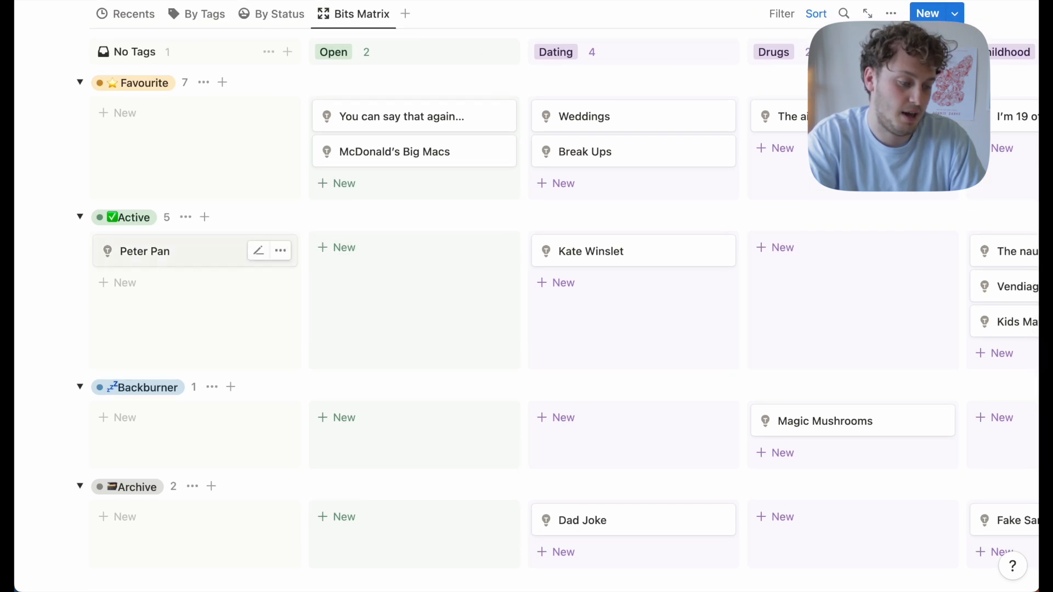
# Move the Peter Pan card to the Childhood column in the Favourite row of the Bits Matrix
pyautogui.hscroll(2, 165, 282)
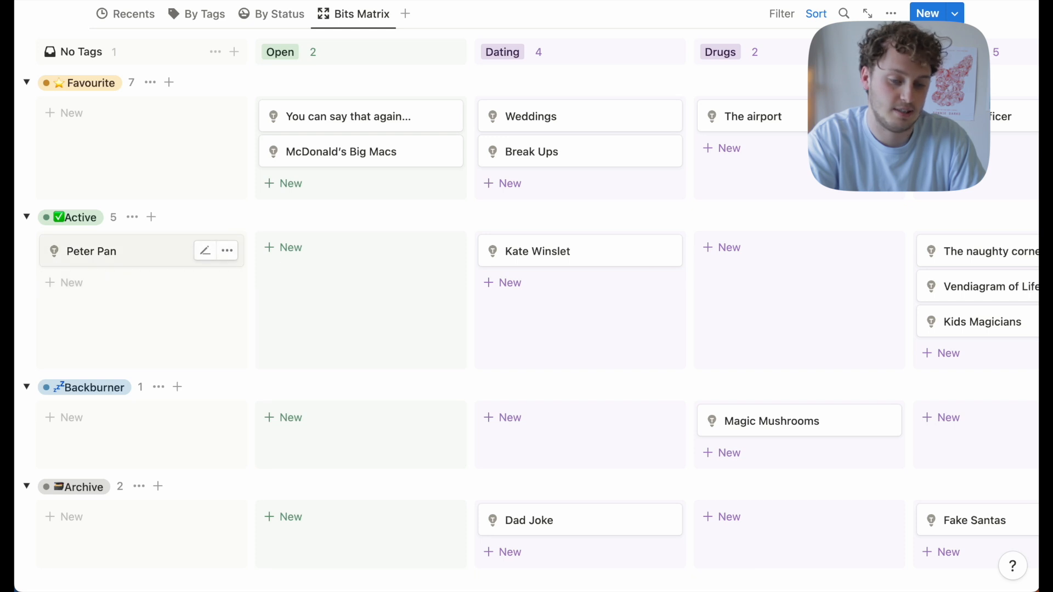
pyautogui.moveTo(138, 257); pyautogui.dragTo(946, 148)
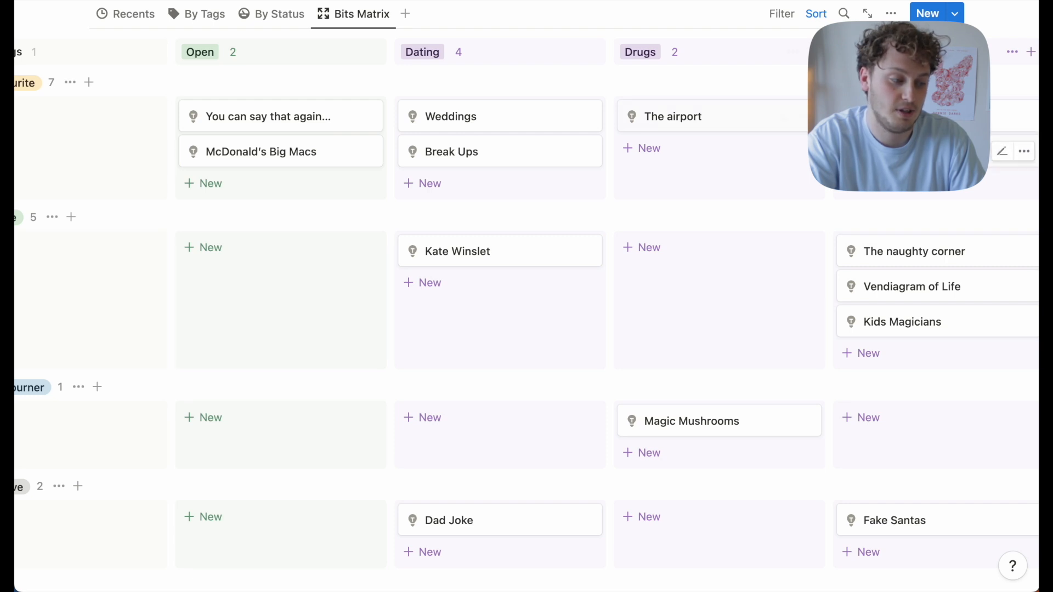
pyautogui.hscroll(-2, 856, 152)
# Bring up the Peter Pan bit's page from the matrix and collapse its extra properties
pyautogui.hscroll(6, 856, 152)
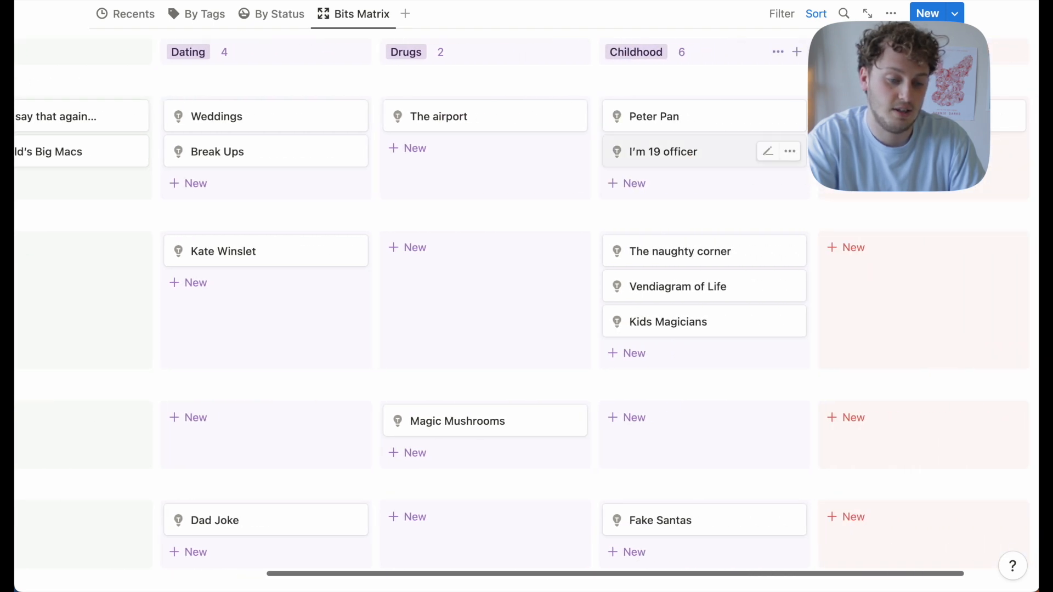
pyautogui.click(712, 122)
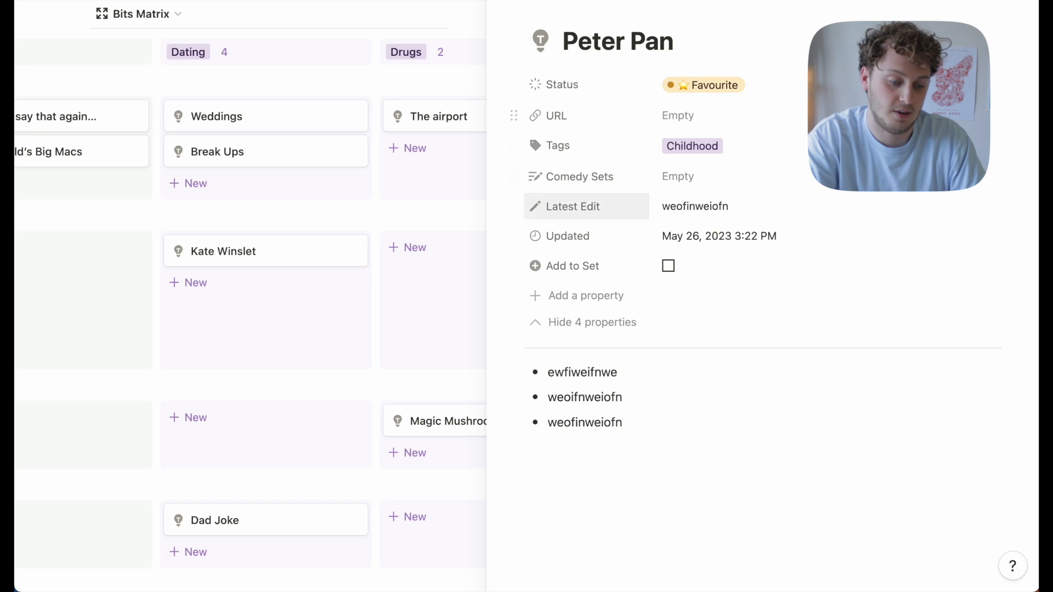
pyautogui.click(592, 322)
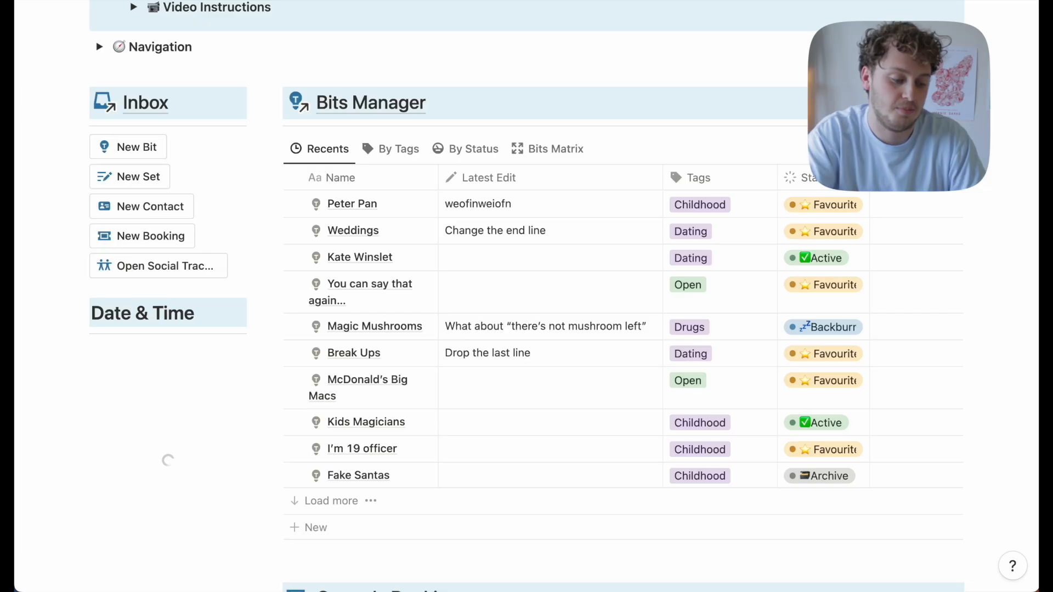
# Open the Comedy Sets page from the dashboard, review its new and current sets sections, and return to Notion for Comedians
pyautogui.scroll(-10, 527, 297)
pyautogui.scroll(-2, 604, 466)
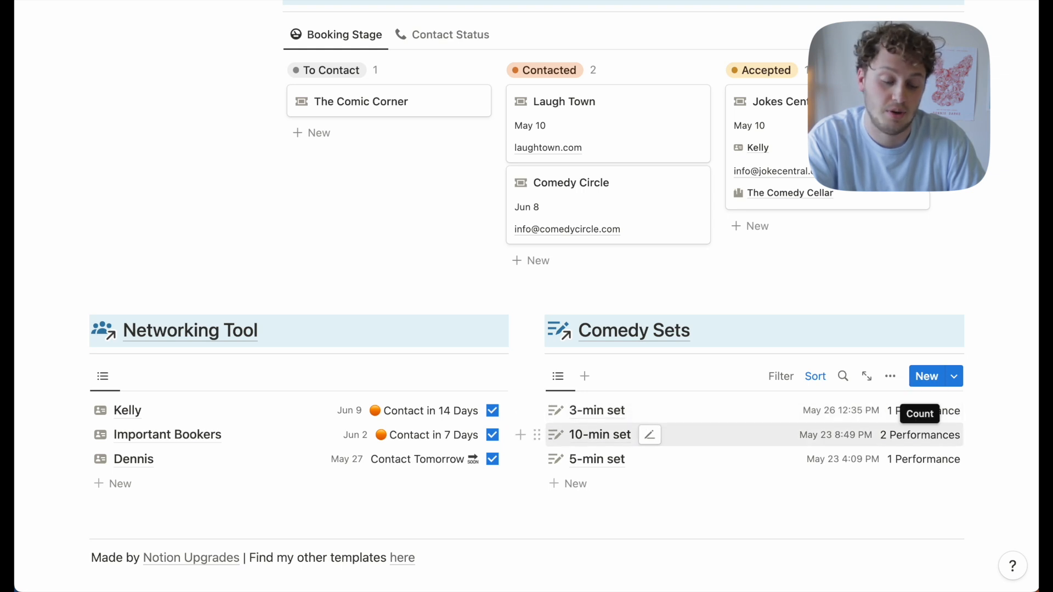
pyautogui.click(628, 329)
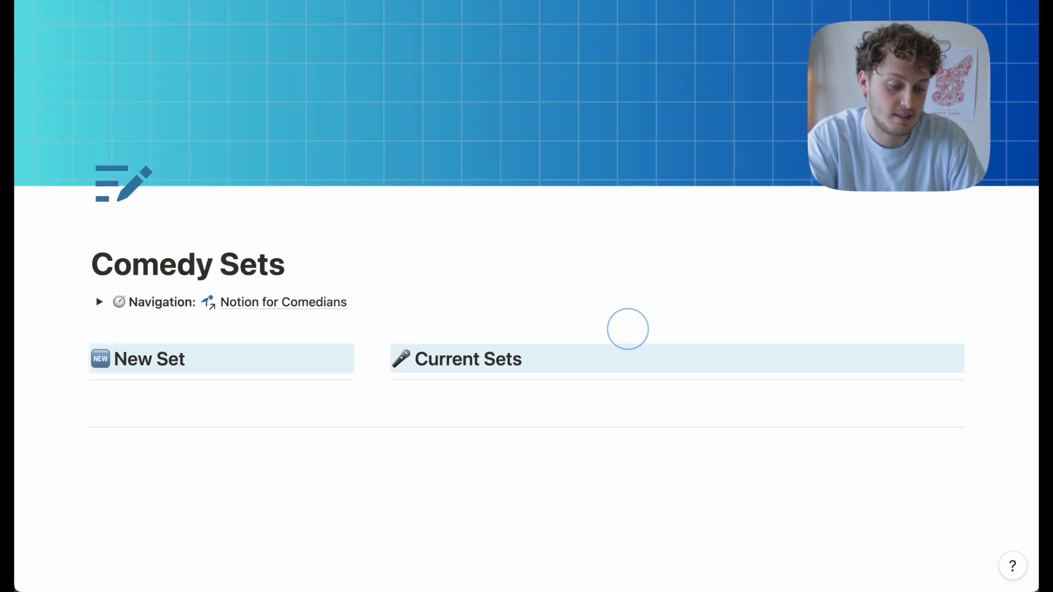
pyautogui.scroll(-2, 628, 329)
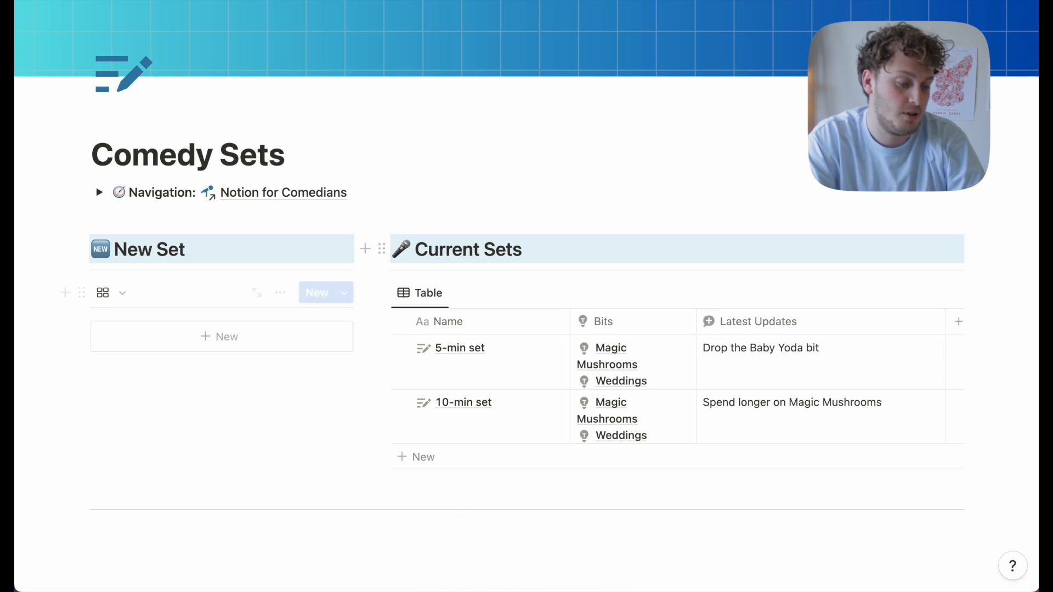
pyautogui.click(284, 193)
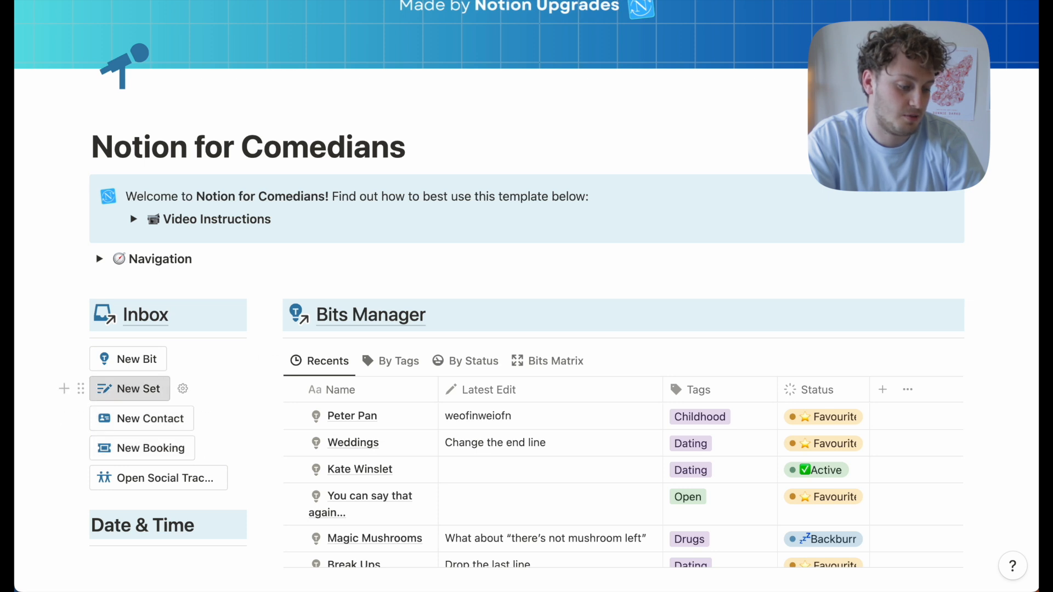
# Create a new set on the Comedy Sets page, open it as a full page and title it "3-min set"
pyautogui.scroll(-15, 527, 297)
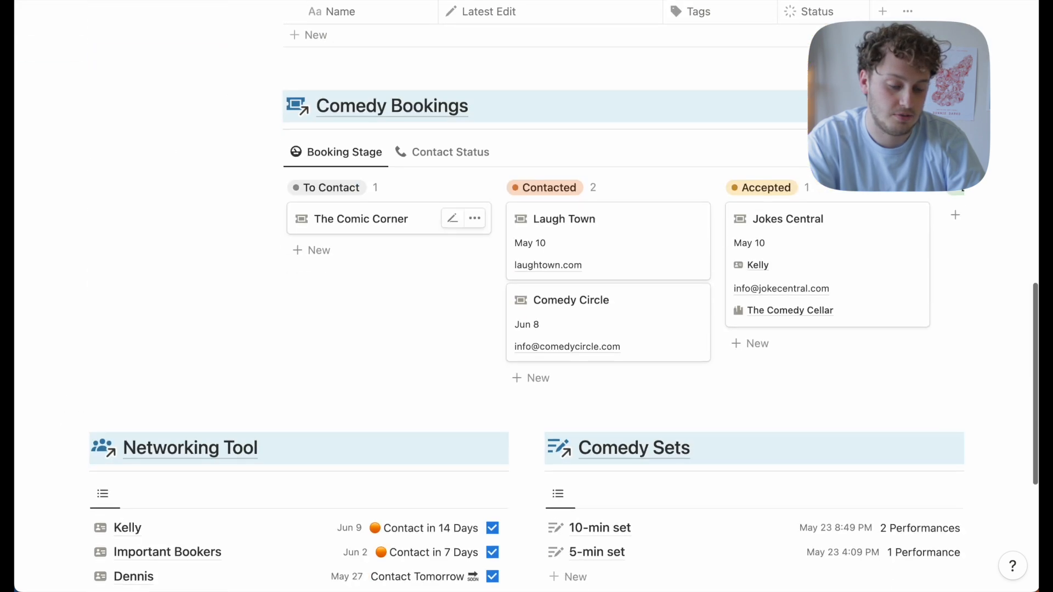
pyautogui.click(613, 333)
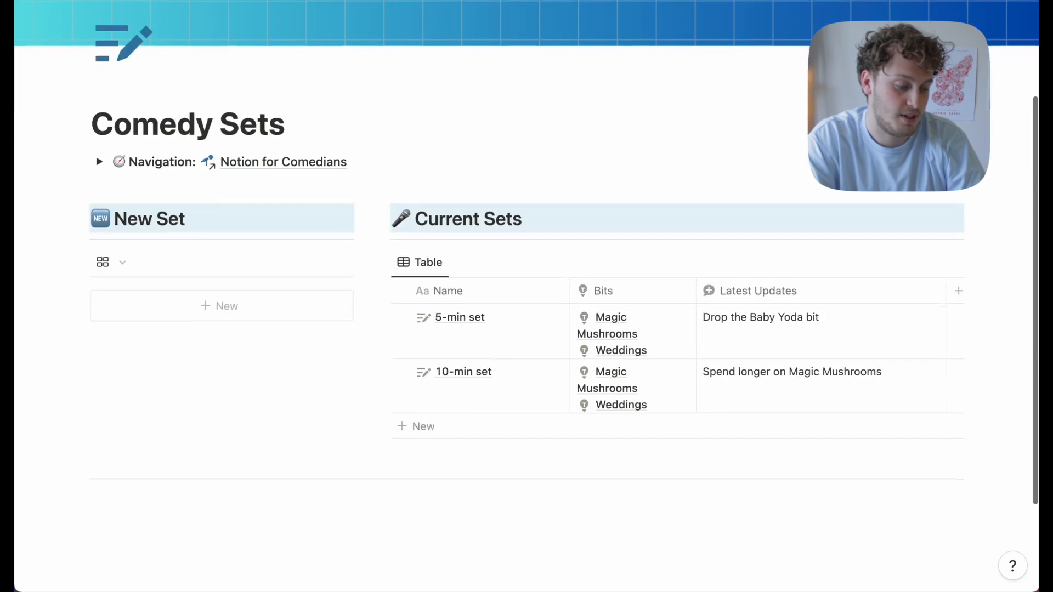
pyautogui.click(219, 317)
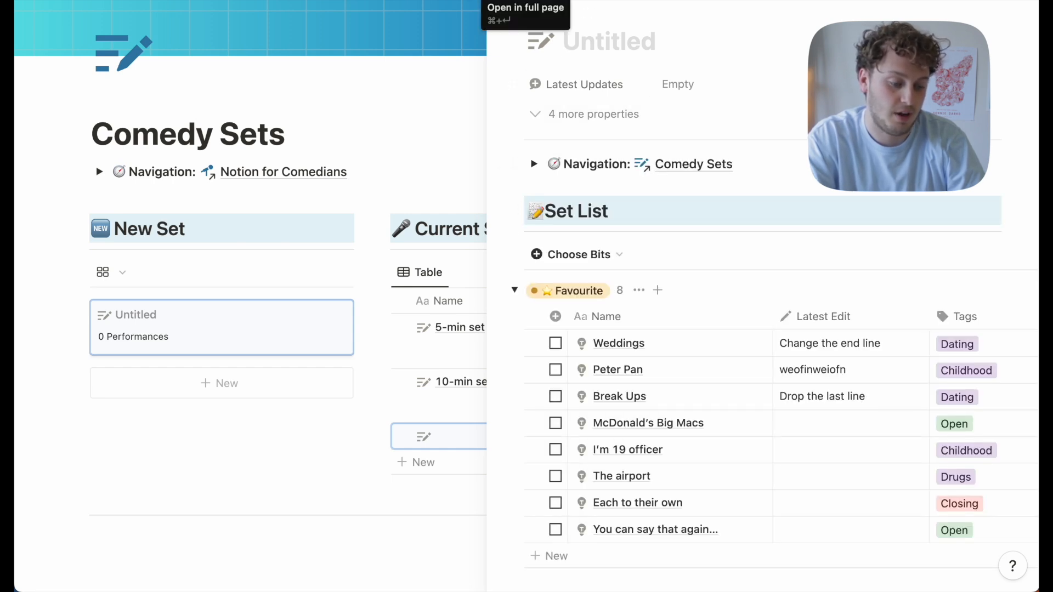
pyautogui.click(533, 11)
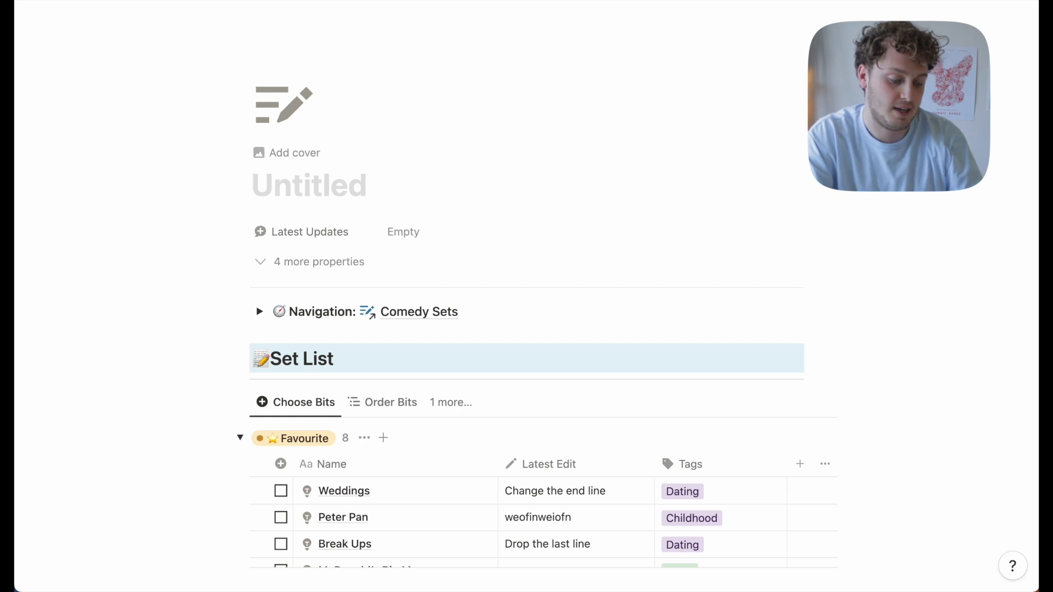
pyautogui.write('3-min set')
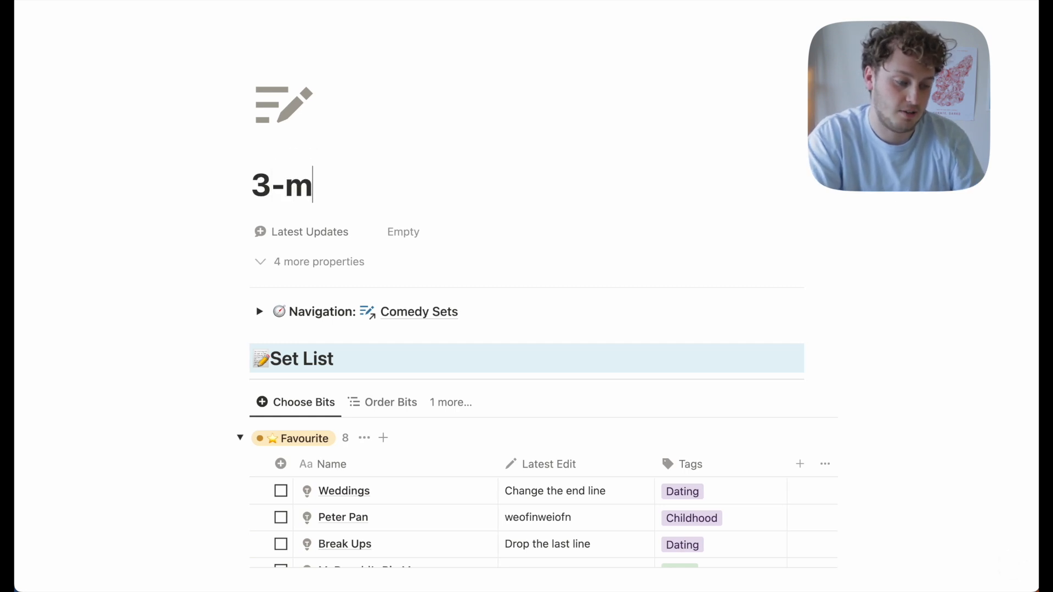
# Choose the bits McDonald's Big Macs, Peter Pan and Kids Magicians for the 3-min set's Set List
pyautogui.scroll(-3, 526, 296)
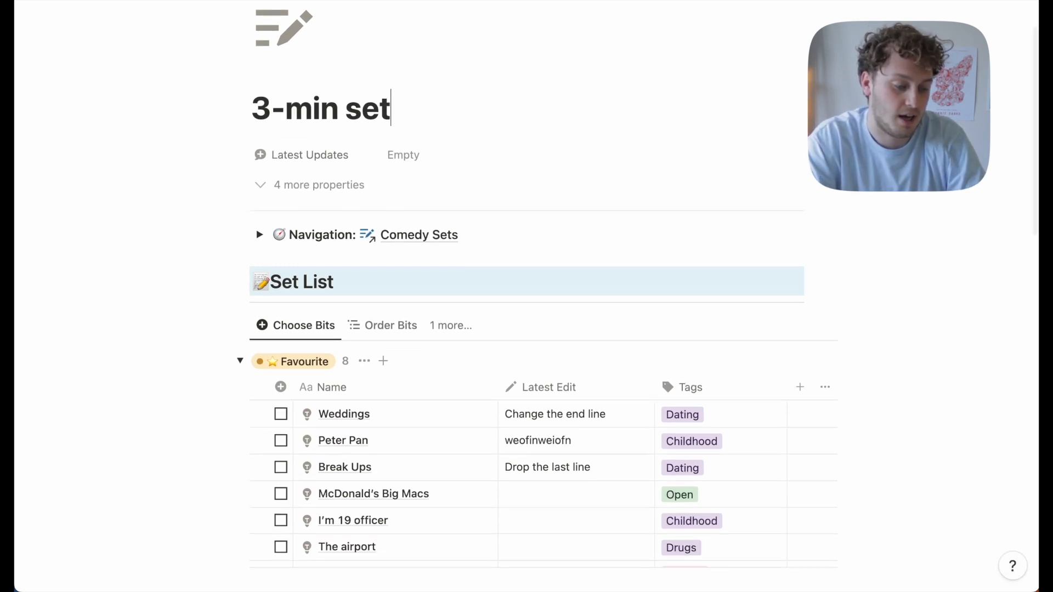
pyautogui.scroll(-4, 527, 296)
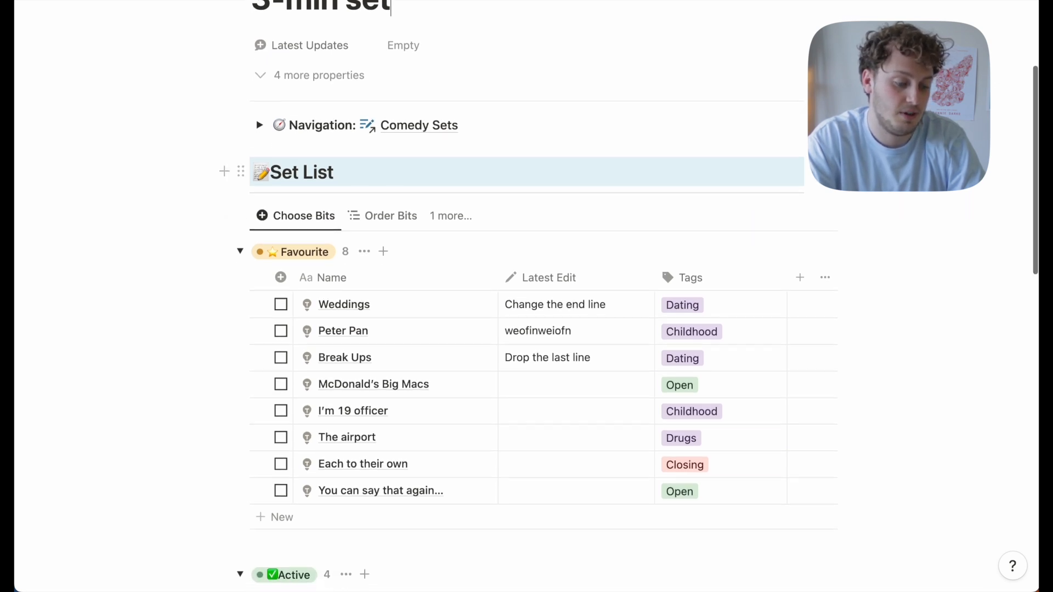
pyautogui.scroll(-2, 526, 296)
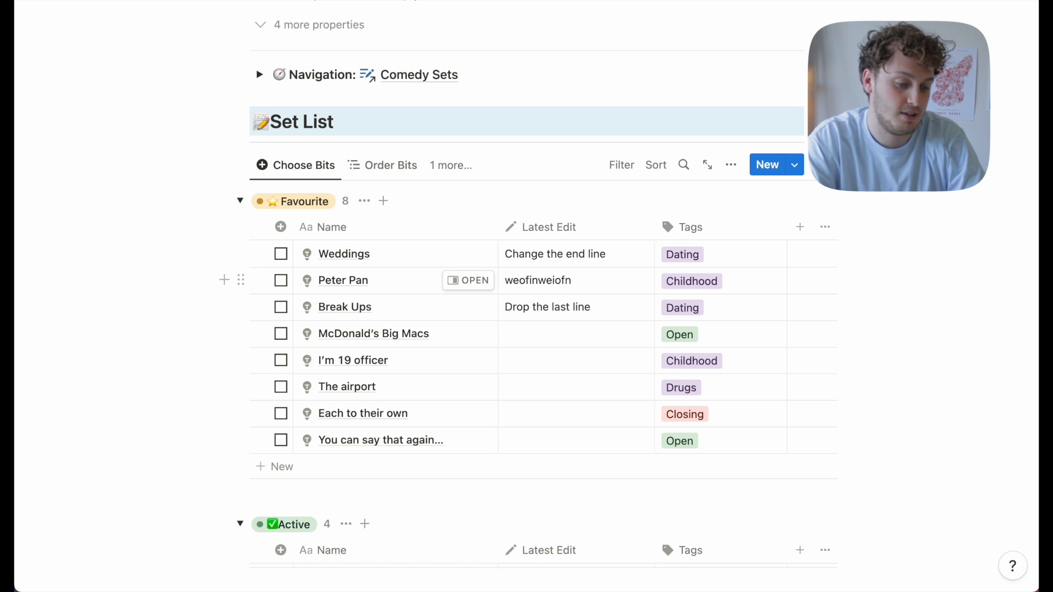
pyautogui.scroll(-5, 526, 297)
pyautogui.scroll(1, 395, 219)
pyautogui.scroll(-1, 395, 219)
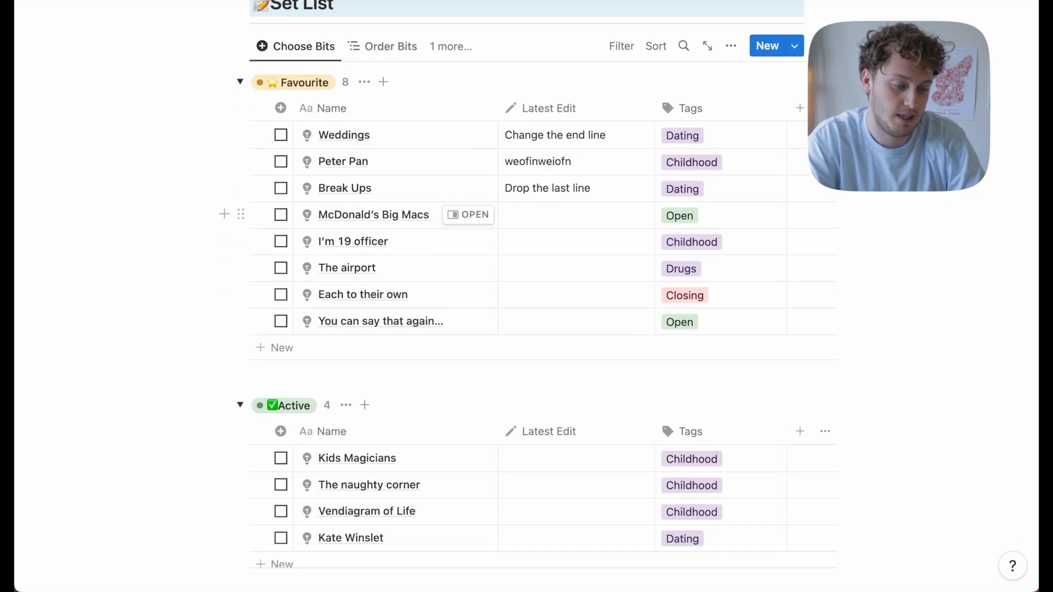
pyautogui.click(281, 215)
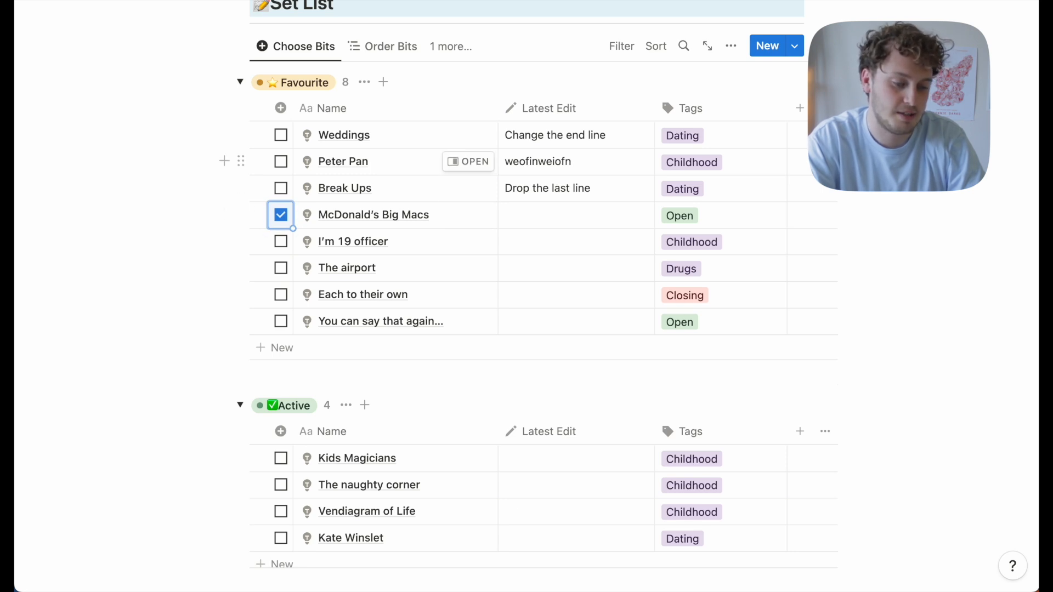
pyautogui.click(281, 162)
pyautogui.scroll(-3, 526, 296)
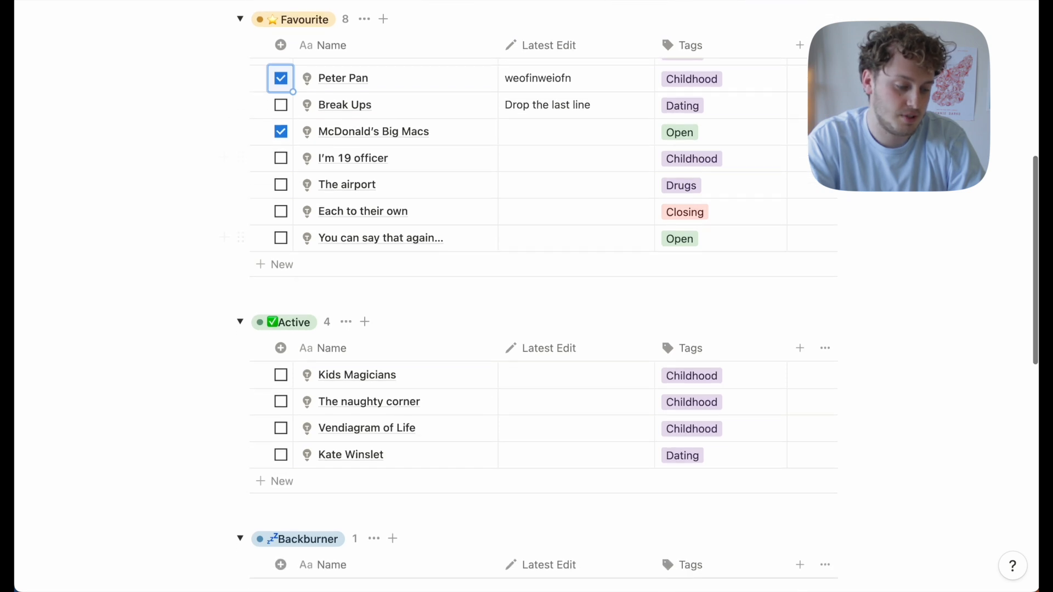
pyautogui.click(281, 375)
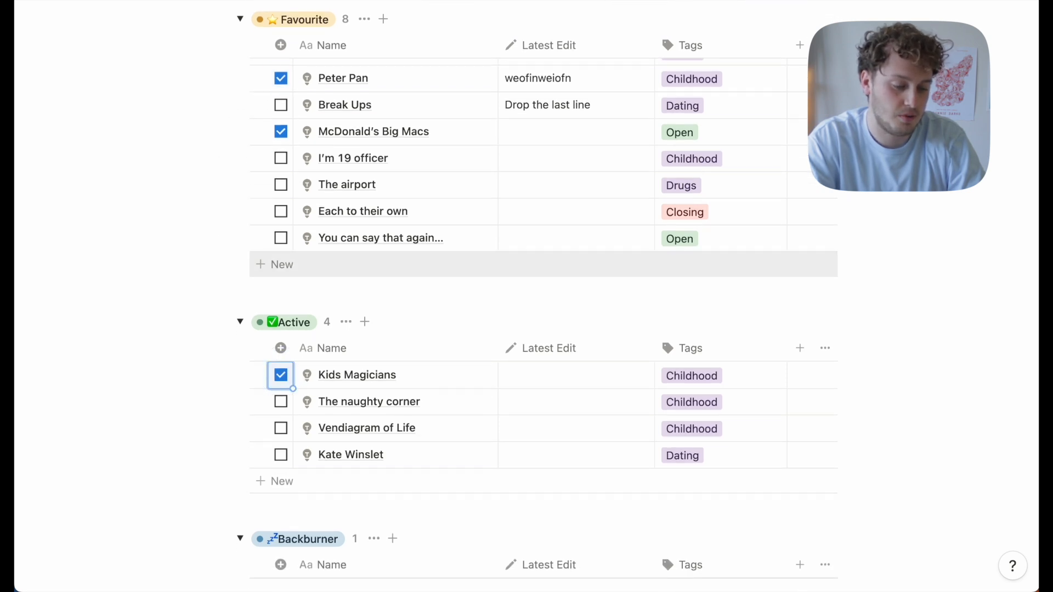
pyautogui.scroll(-3, 281, 265)
pyautogui.scroll(3, 384, 229)
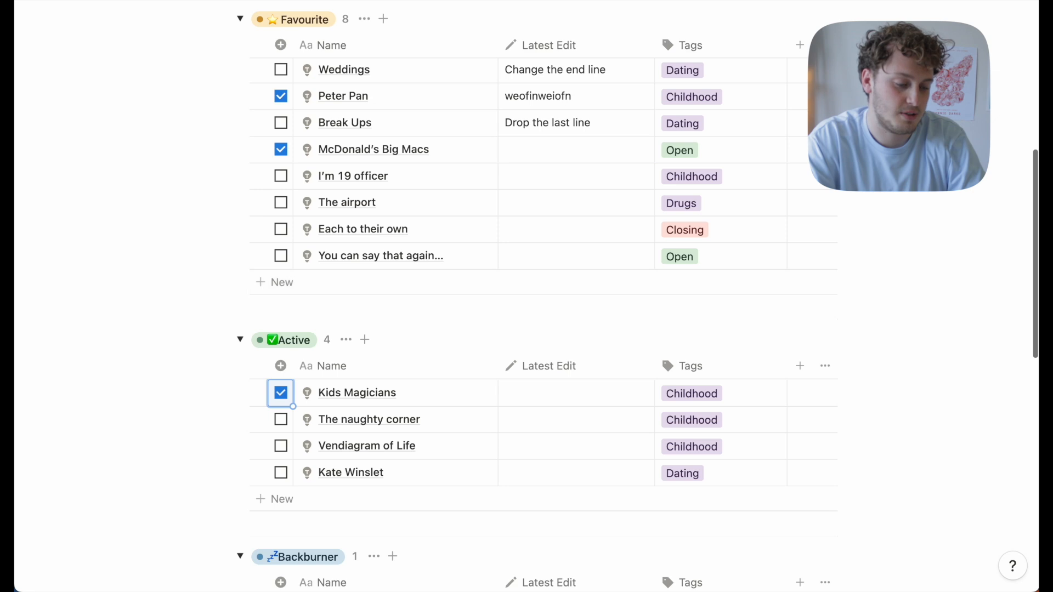
# Add the bit Each to their own to the chosen bits and finalise the 3-min set
pyautogui.click(281, 229)
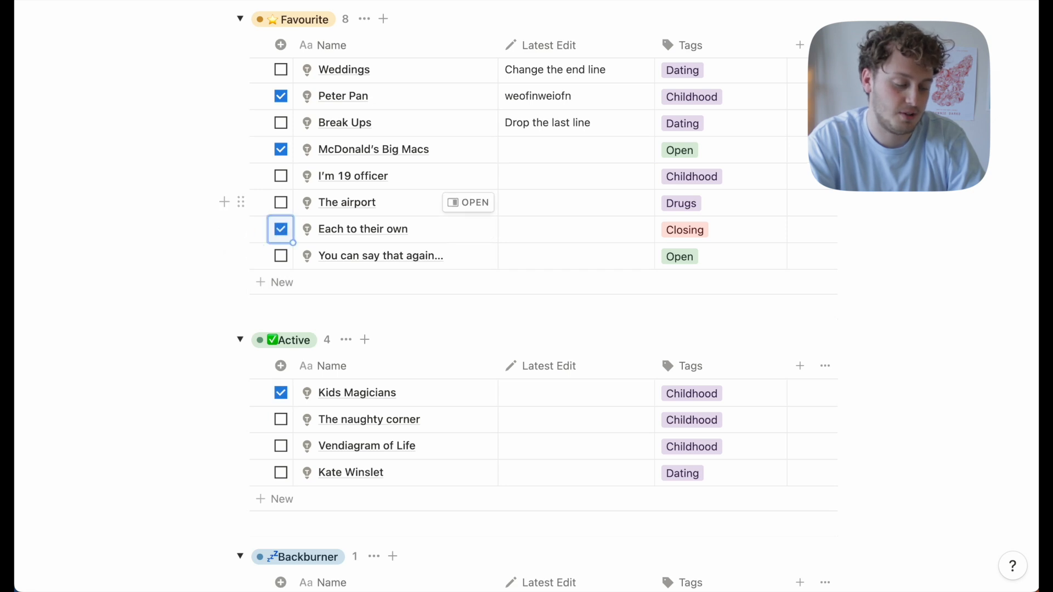
pyautogui.scroll(2, 384, 202)
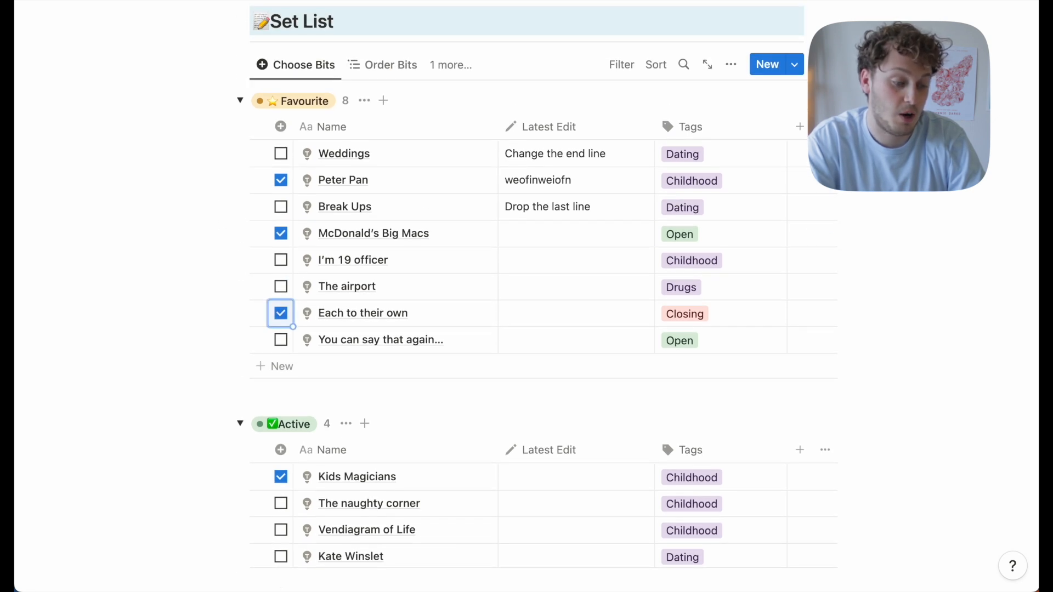
pyautogui.scroll(-10, 389, 199)
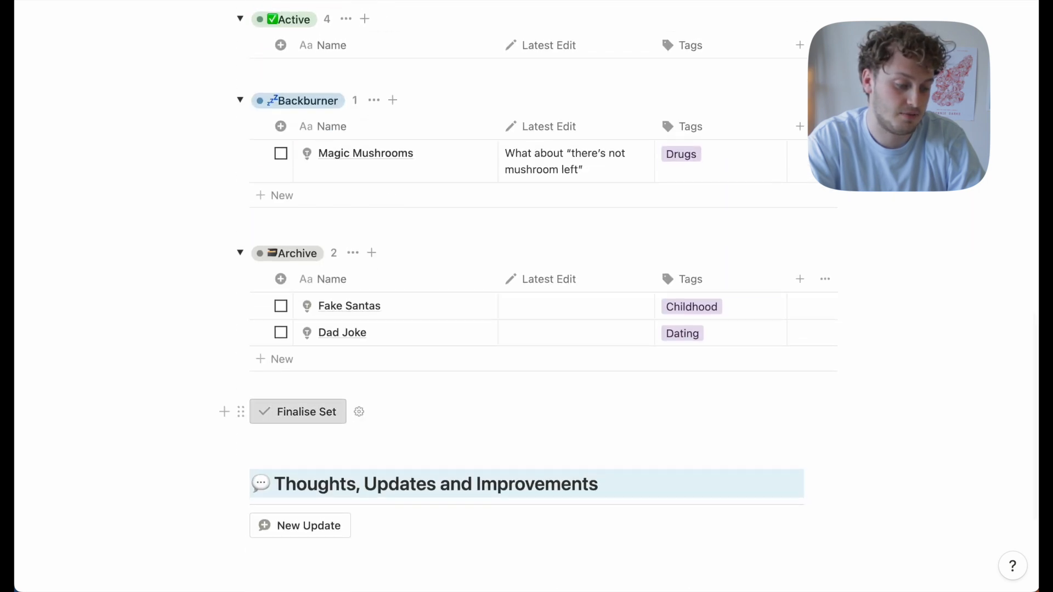
pyautogui.click(300, 410)
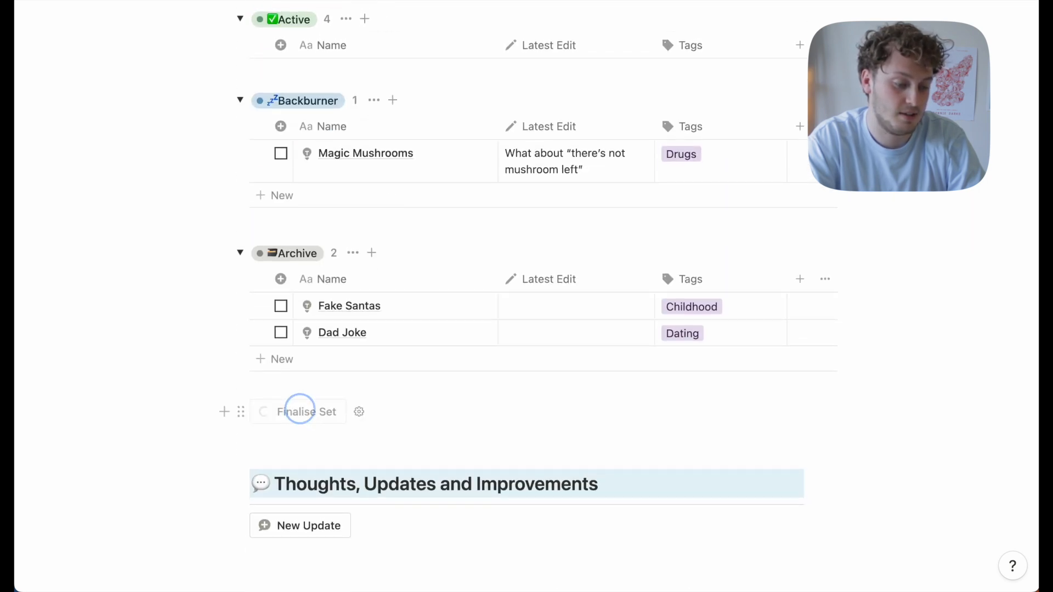
# Expand the 3-min set's hidden properties to check its linked bits and collapse them again
pyautogui.scroll(7, 527, 296)
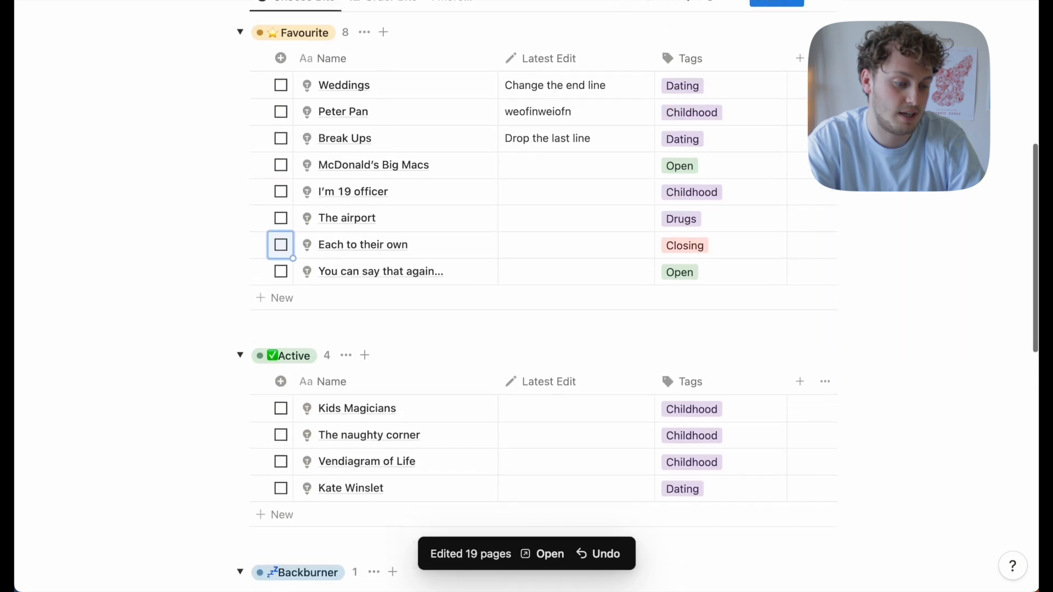
pyautogui.scroll(7, 527, 297)
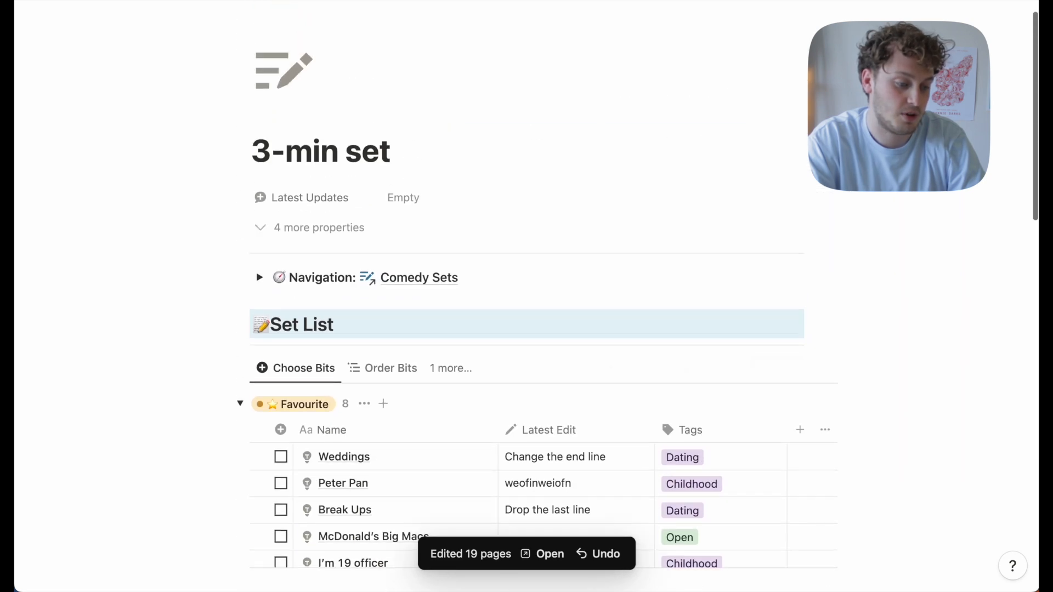
pyautogui.click(310, 227)
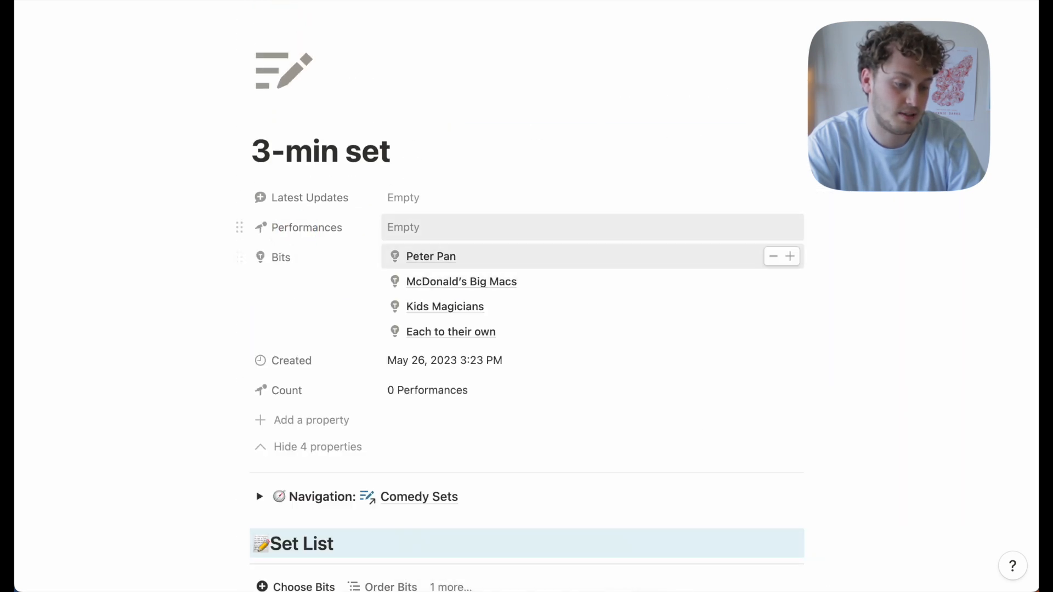
pyautogui.scroll(-2, 494, 256)
pyautogui.click(317, 348)
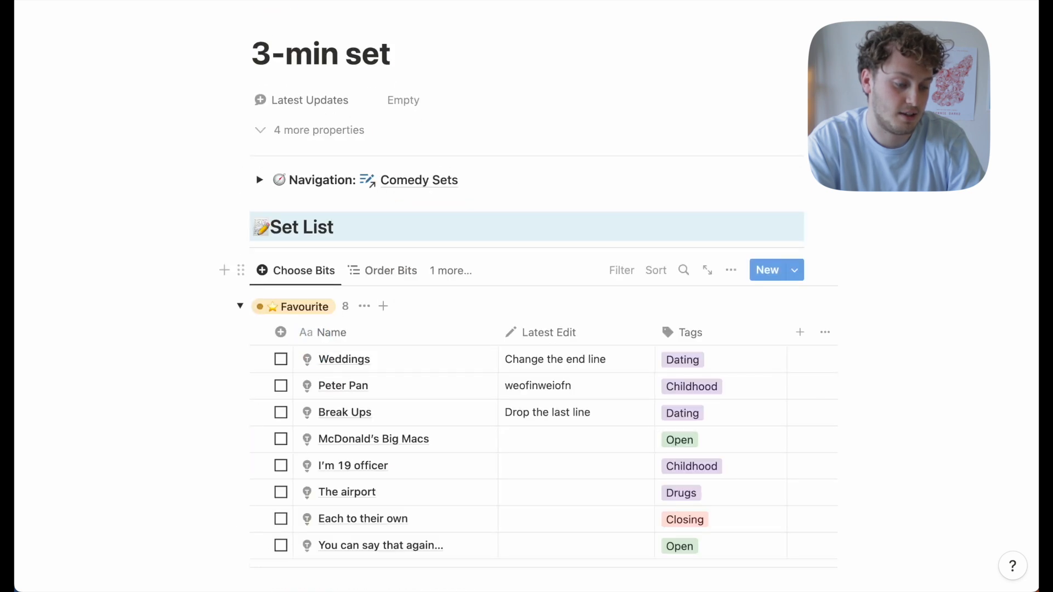
# In the Set List's Order Bits view, place McDonald's Big Macs first and Kids Magicians second, above Peter Pan
pyautogui.scroll(-2, 317, 348)
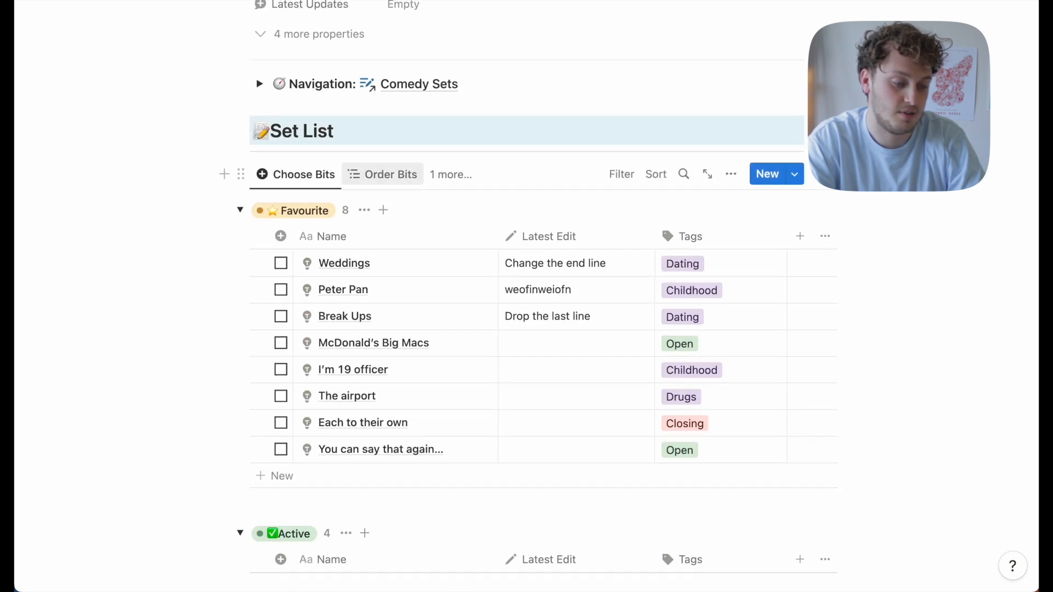
pyautogui.click(382, 174)
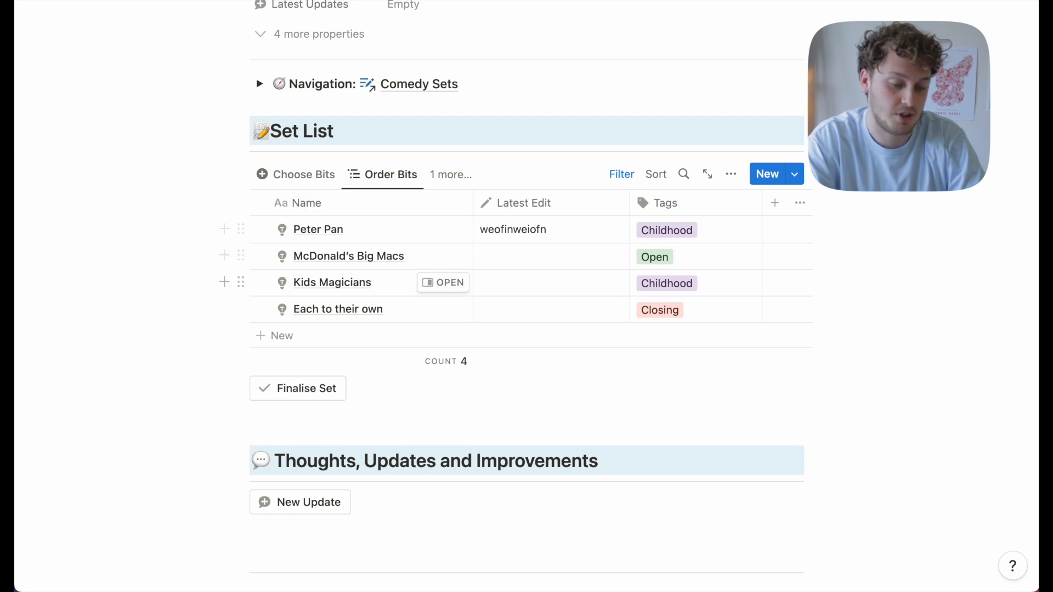
pyautogui.moveTo(242, 255); pyautogui.dragTo(241, 229)
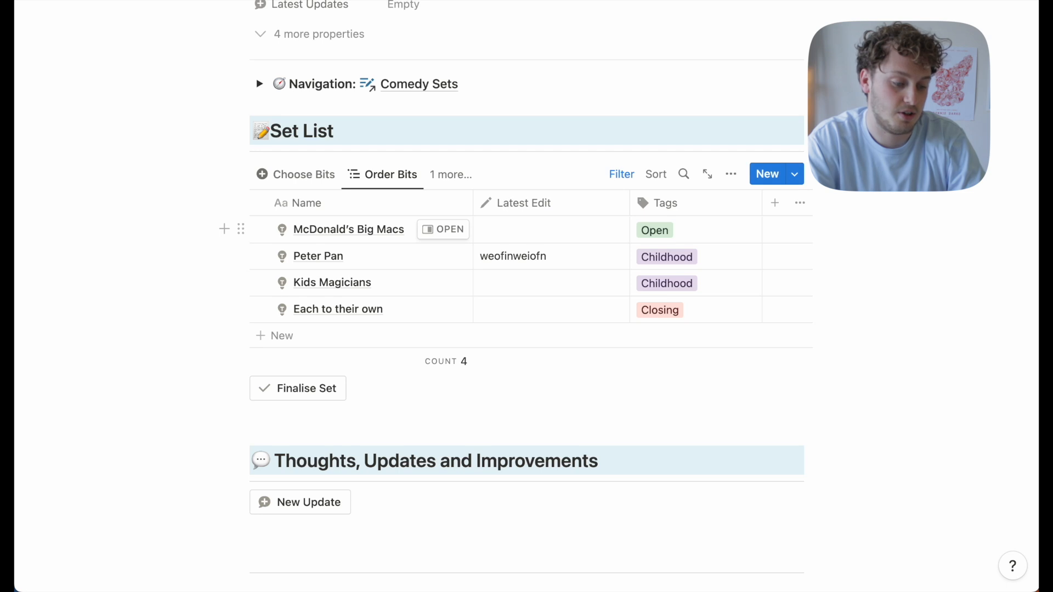
pyautogui.moveTo(240, 282); pyautogui.dragTo(252, 250)
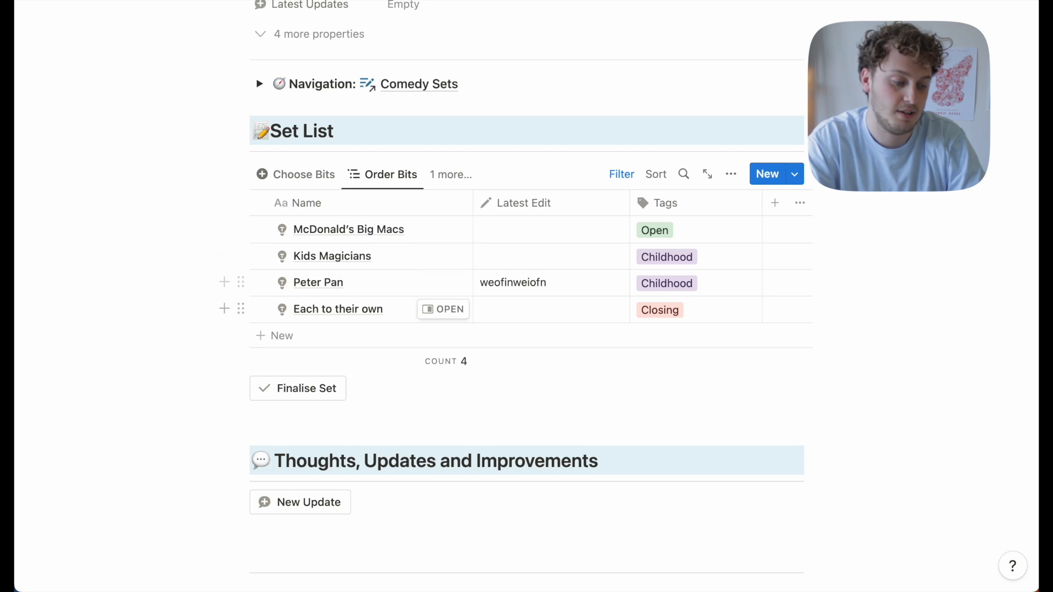
# Switch the Set List to the Auto-Group view and move Kids Magicians above Peter Pan in the Childhood group
pyautogui.click(451, 174)
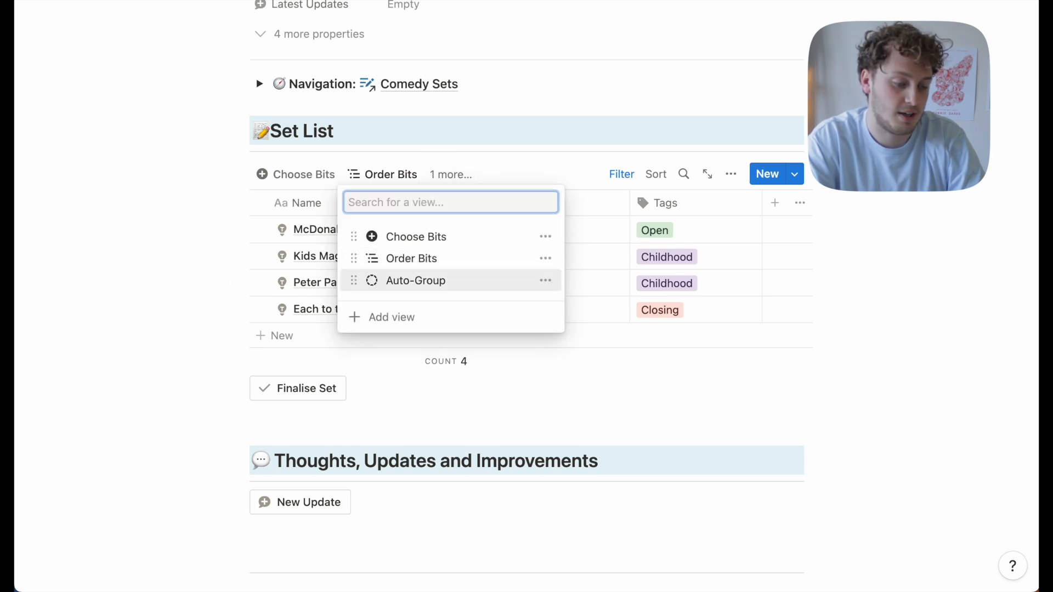
pyautogui.click(416, 275)
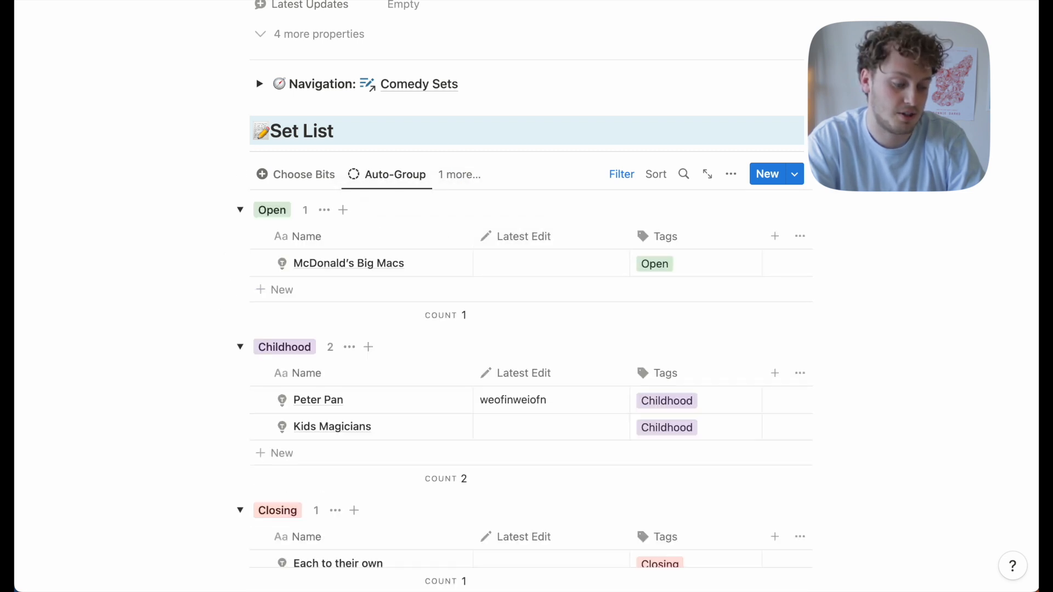
pyautogui.scroll(-3, 472, 231)
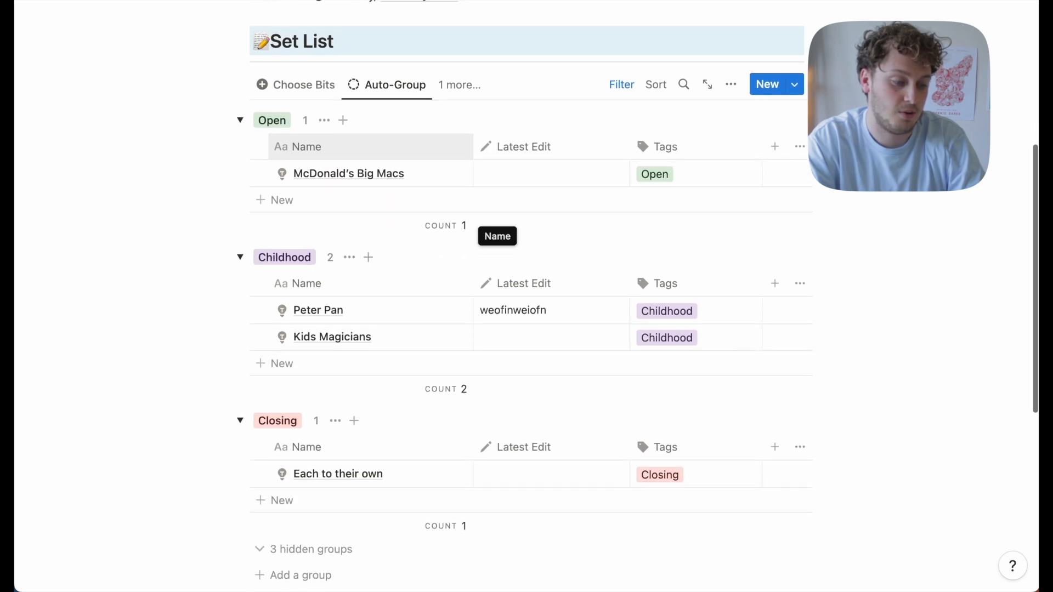
pyautogui.scroll(-1, 384, 219)
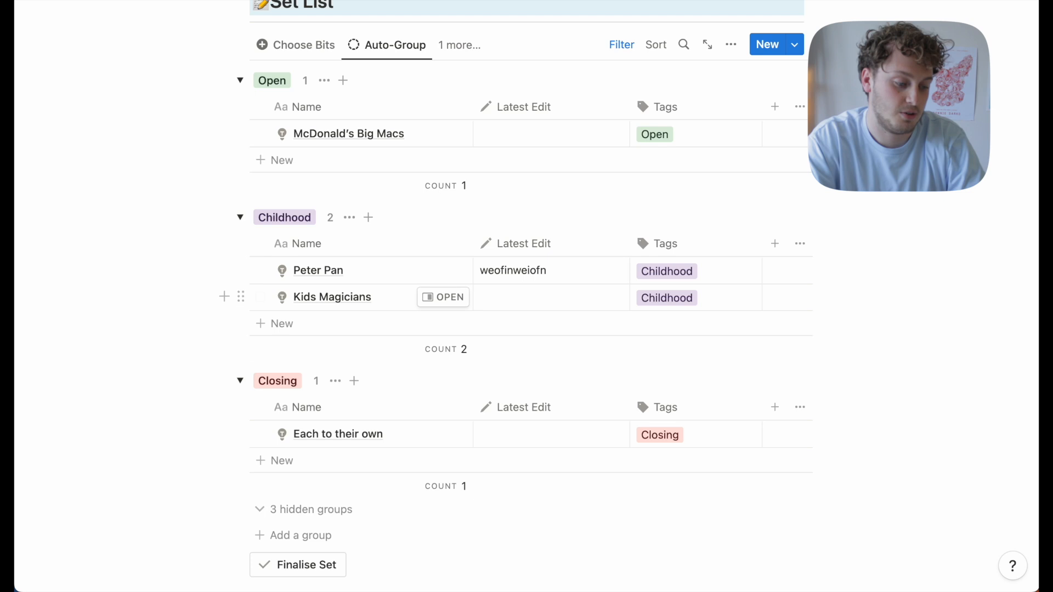
pyautogui.moveTo(241, 296); pyautogui.dragTo(247, 258)
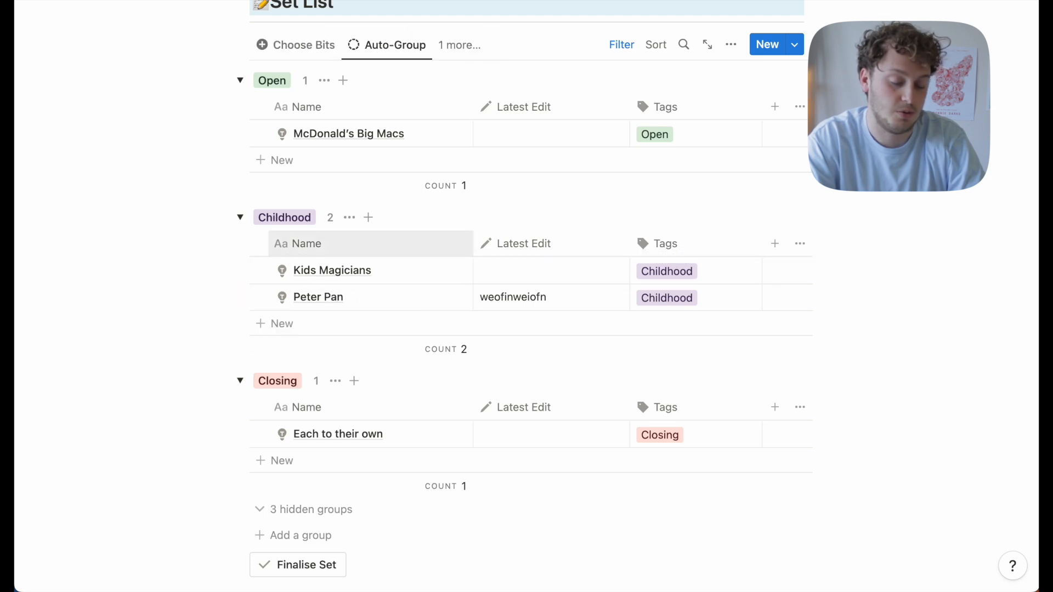
# Enter "Drop the last line" as the Latest Edit of McDonald's Big Macs in the Open group
pyautogui.scroll(2, 526, 296)
pyautogui.scroll(-3, 527, 296)
pyautogui.scroll(-5, 526, 296)
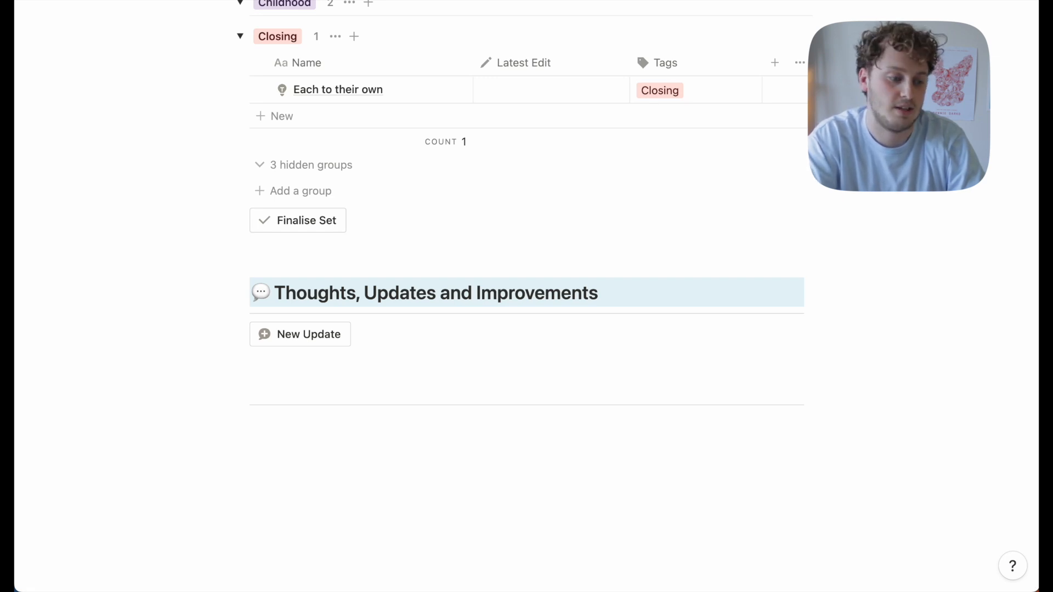
pyautogui.scroll(7, 526, 296)
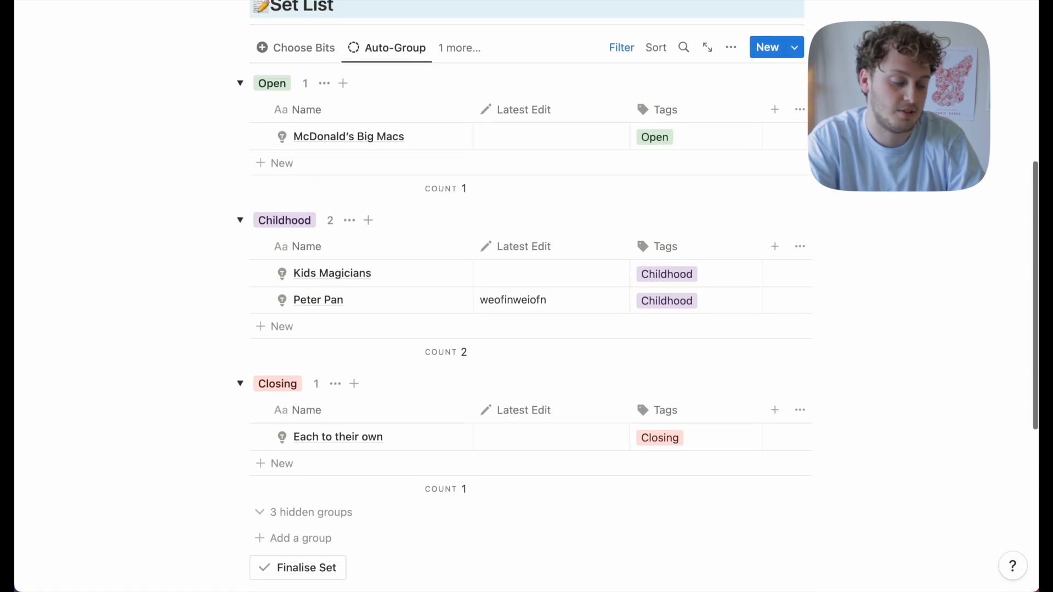
pyautogui.scroll(1, 526, 296)
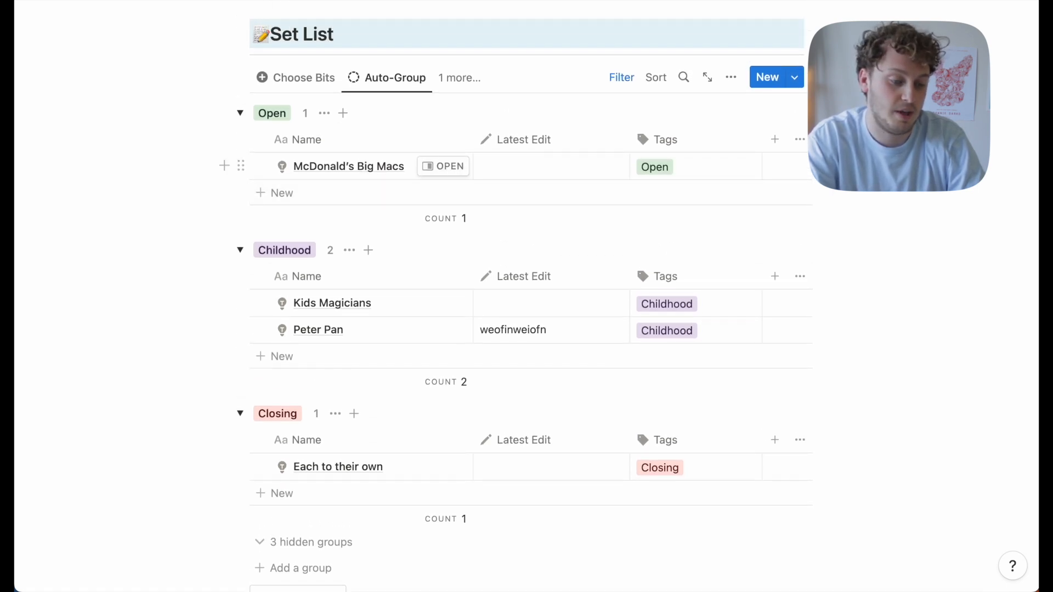
pyautogui.click(521, 164)
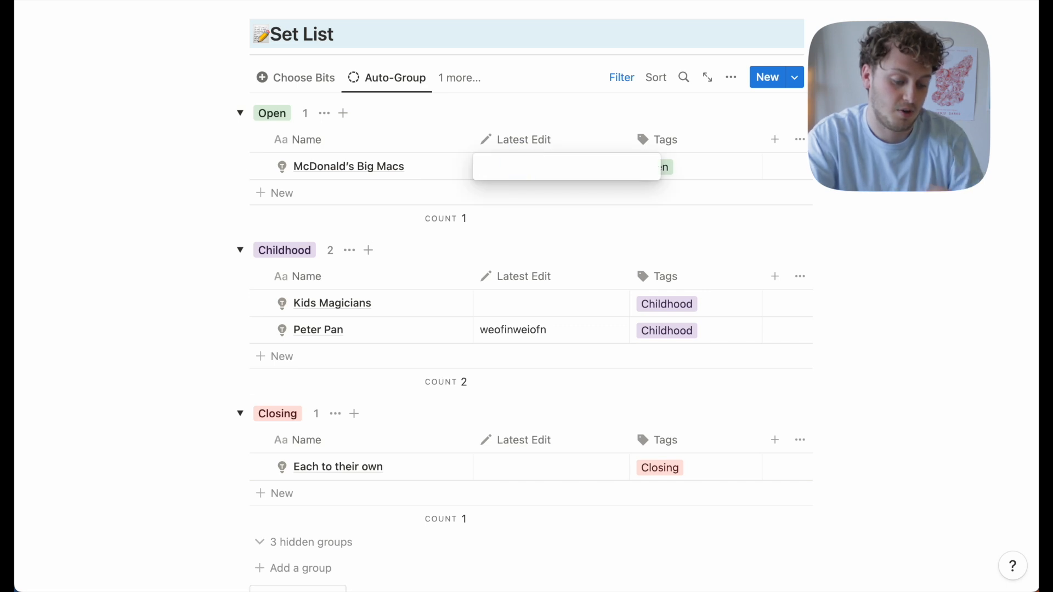
pyautogui.write('Drop the')
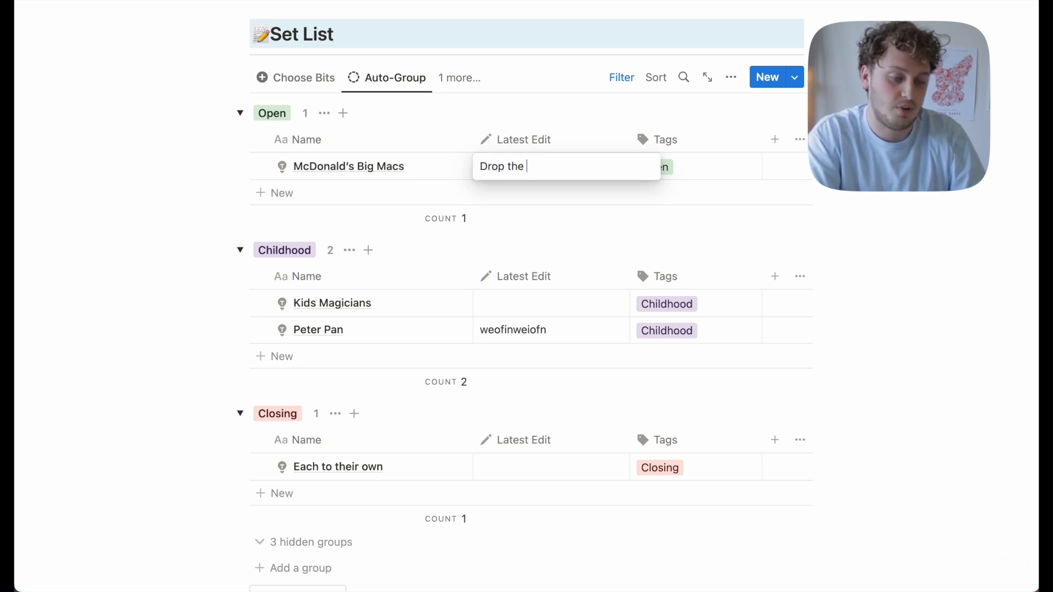
pyautogui.write(' last line')
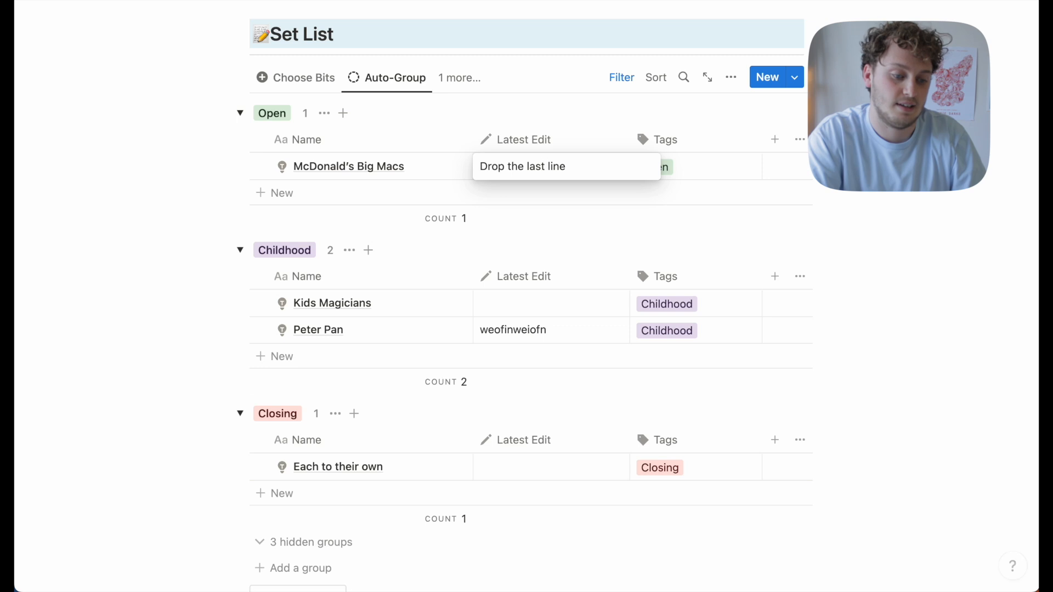
pyautogui.click(576, 112)
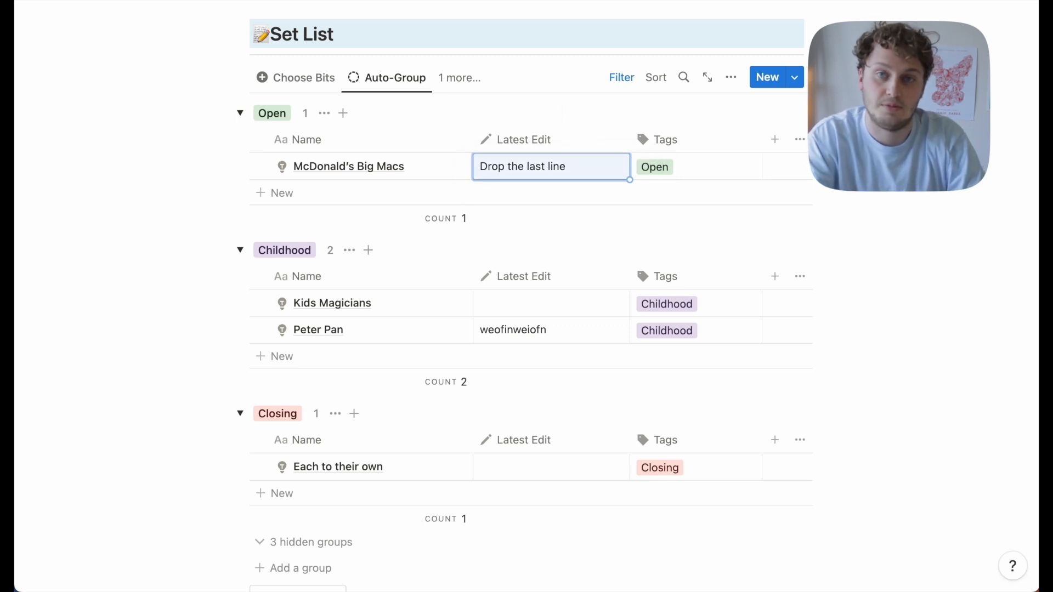
# Add a new update under Thoughts, Updates and Improvements reading "great set, add more to the childhood theme"
pyautogui.scroll(-7, 526, 296)
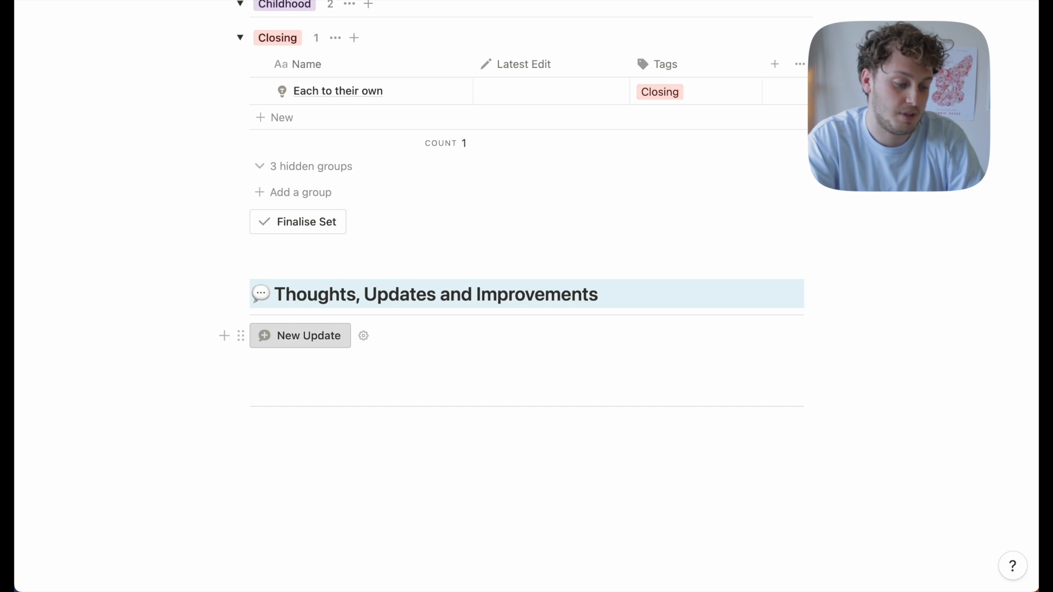
pyautogui.click(300, 336)
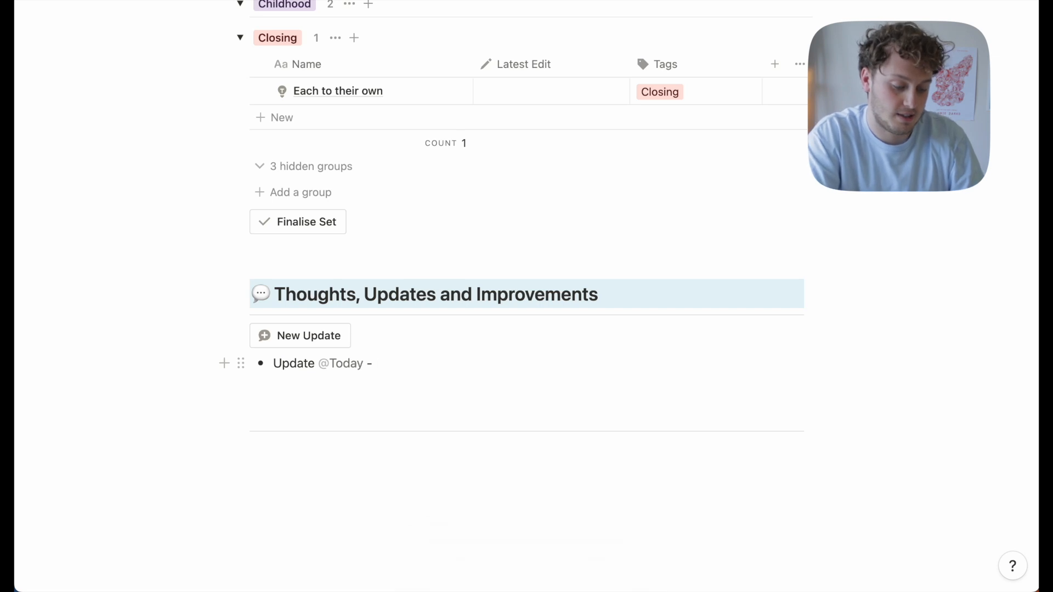
pyautogui.write('great set')
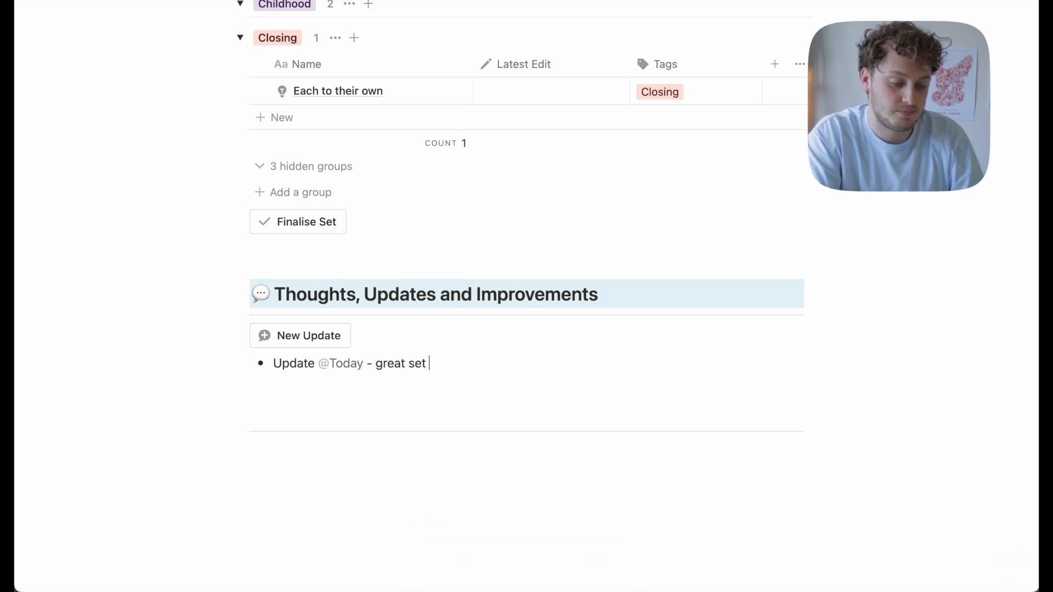
pyautogui.write(', add more t')
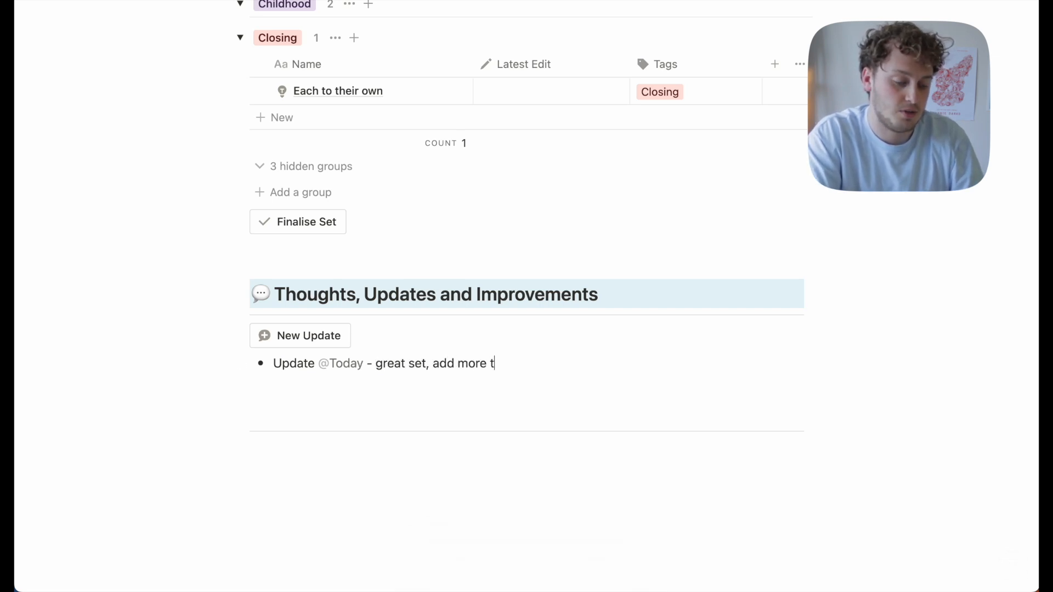
pyautogui.write('o the childhood')
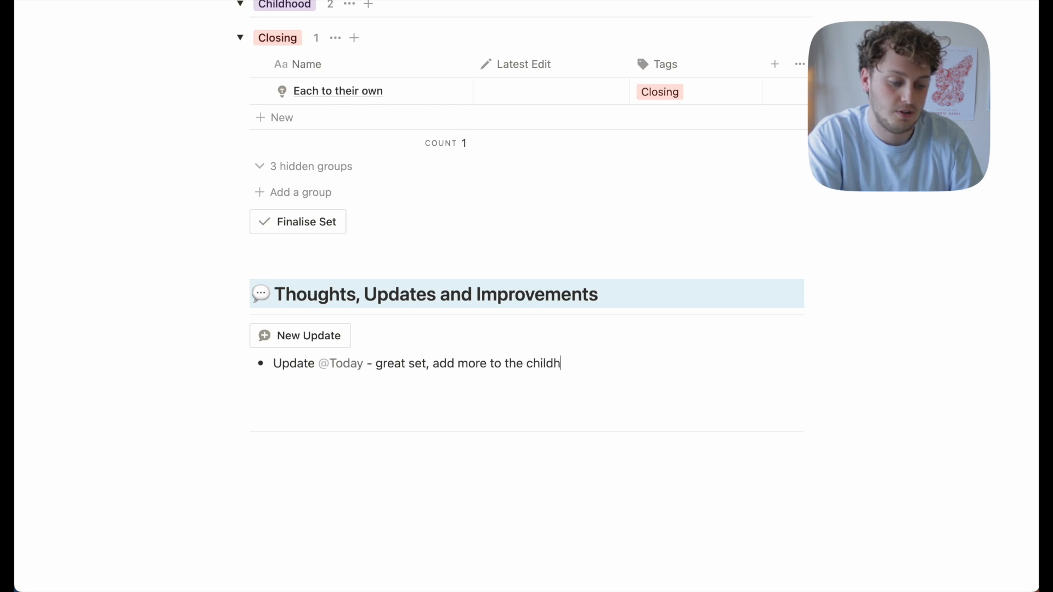
pyautogui.scroll(-1, 527, 296)
pyautogui.write('theme')
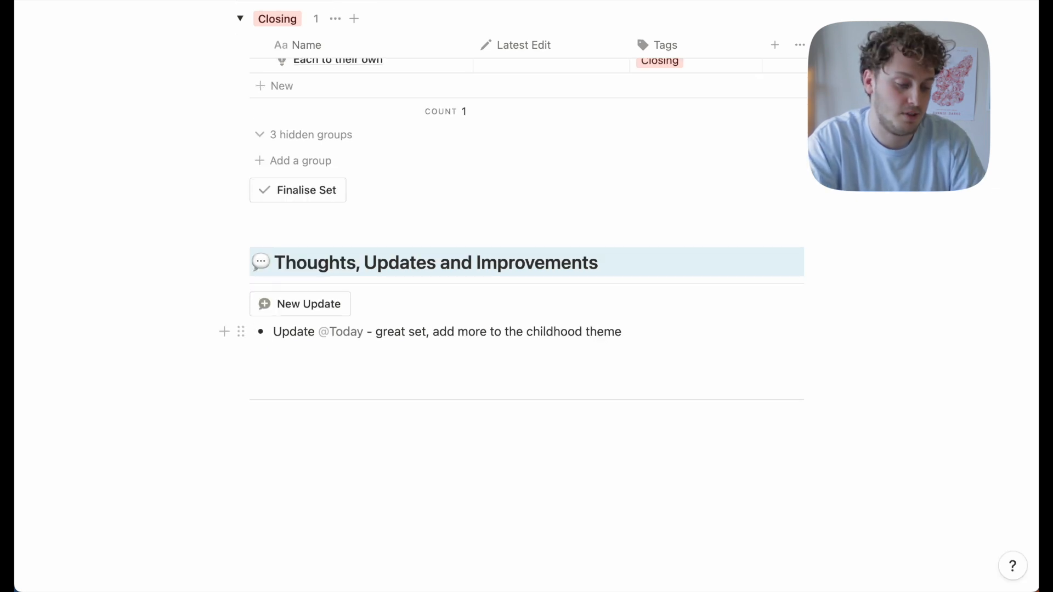
# Copy the whole new update line into the 3-min set's Latest Updates property
pyautogui.tripleClick(404, 331)
pyautogui.press('super+c')
pyautogui.scroll(3, 404, 332)
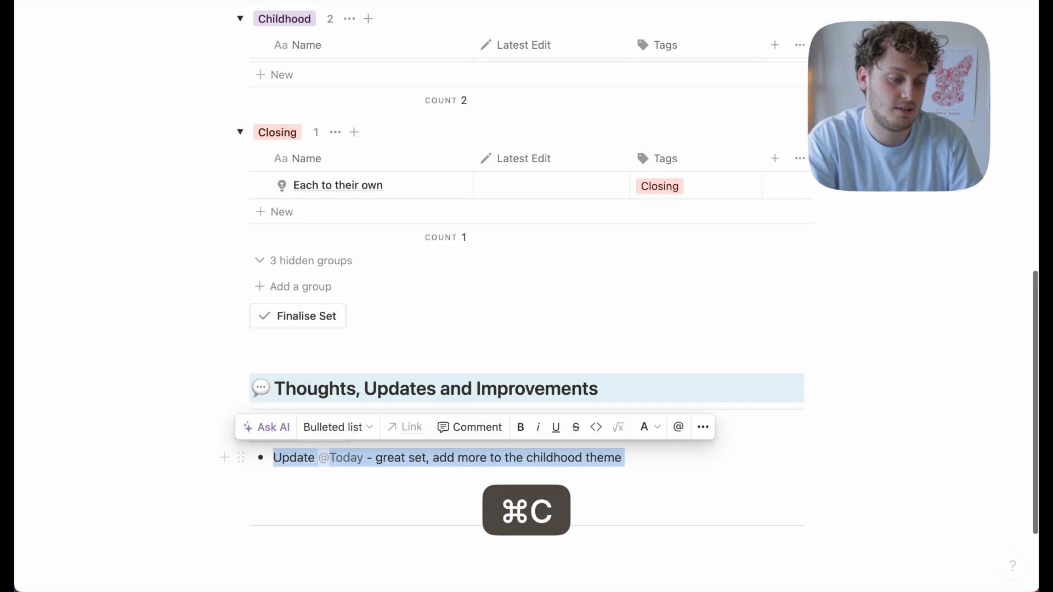
pyautogui.scroll(10, 421, 230)
pyautogui.click(421, 230)
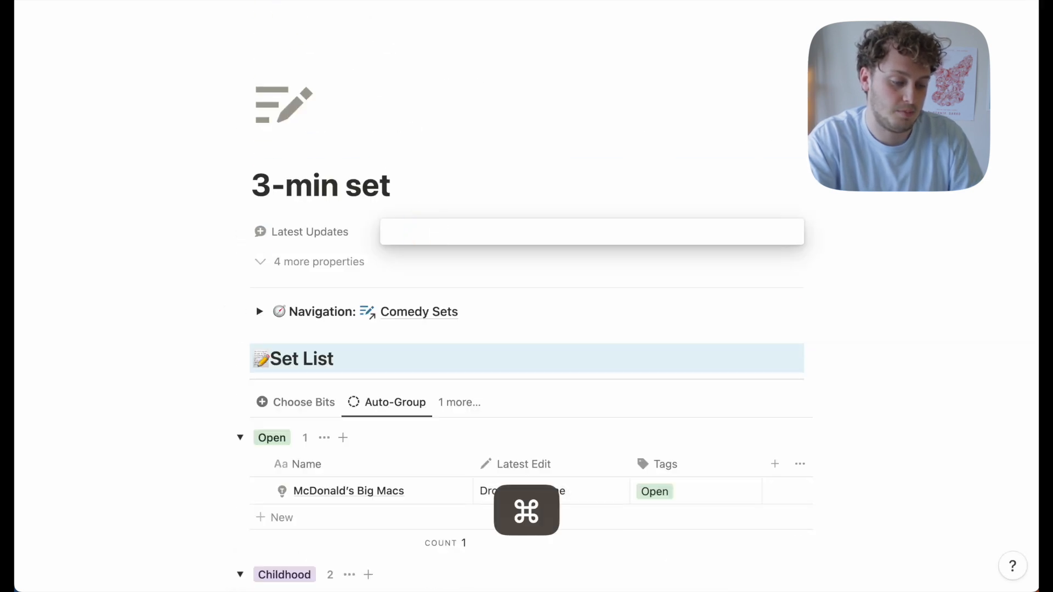
pyautogui.press('super+v')
pyautogui.click(515, 191)
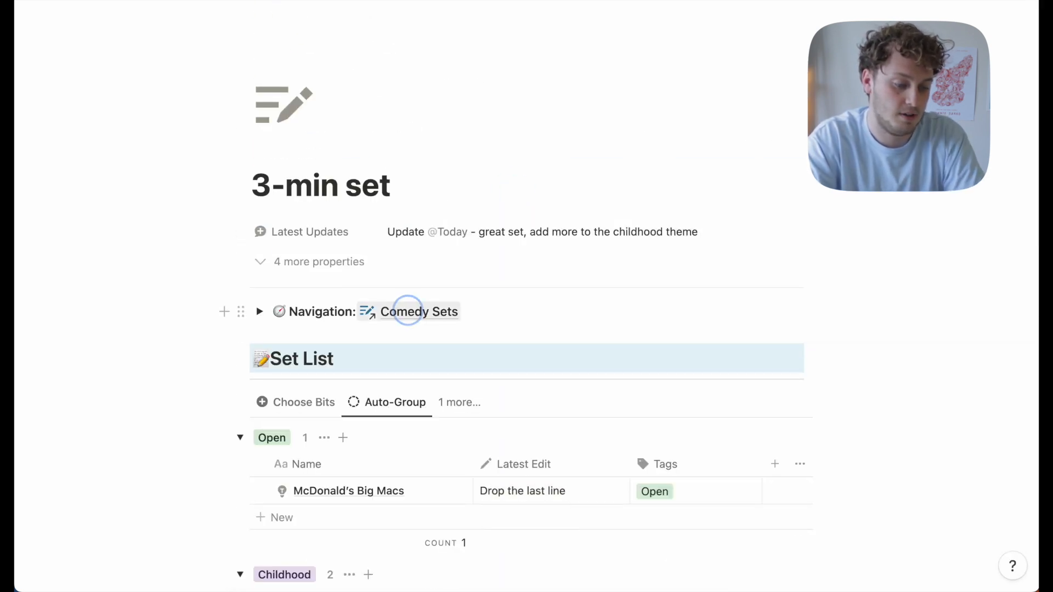
# Leave the 3-min set for Comedy Sets, return to the dashboard and view its Comedy Bookings board
pyautogui.click(407, 311)
pyautogui.scroll(-3, 494, 416)
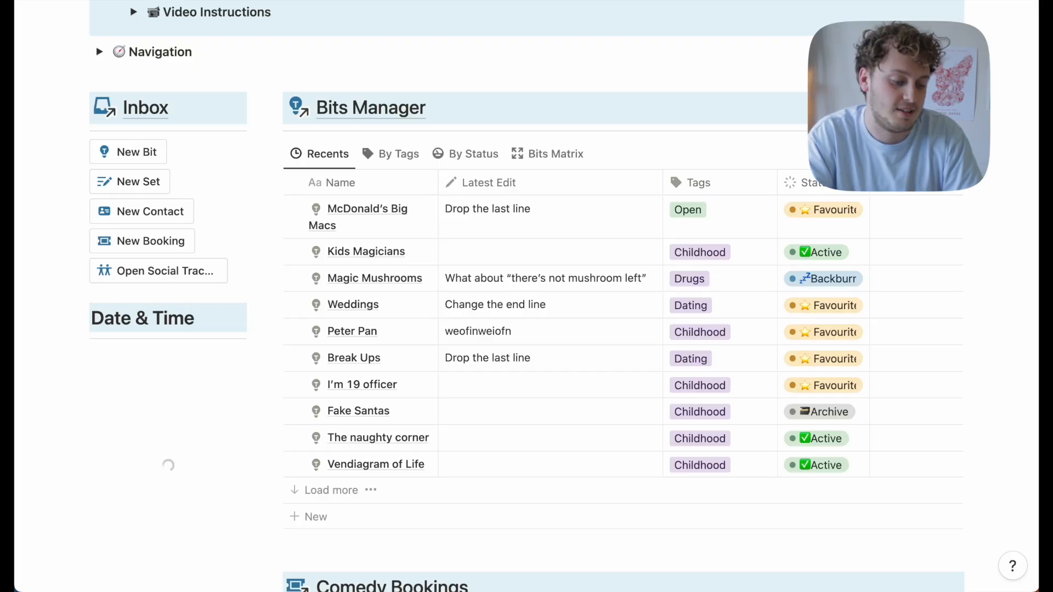
pyautogui.scroll(-5, 548, 296)
pyautogui.scroll(-3, 483, 214)
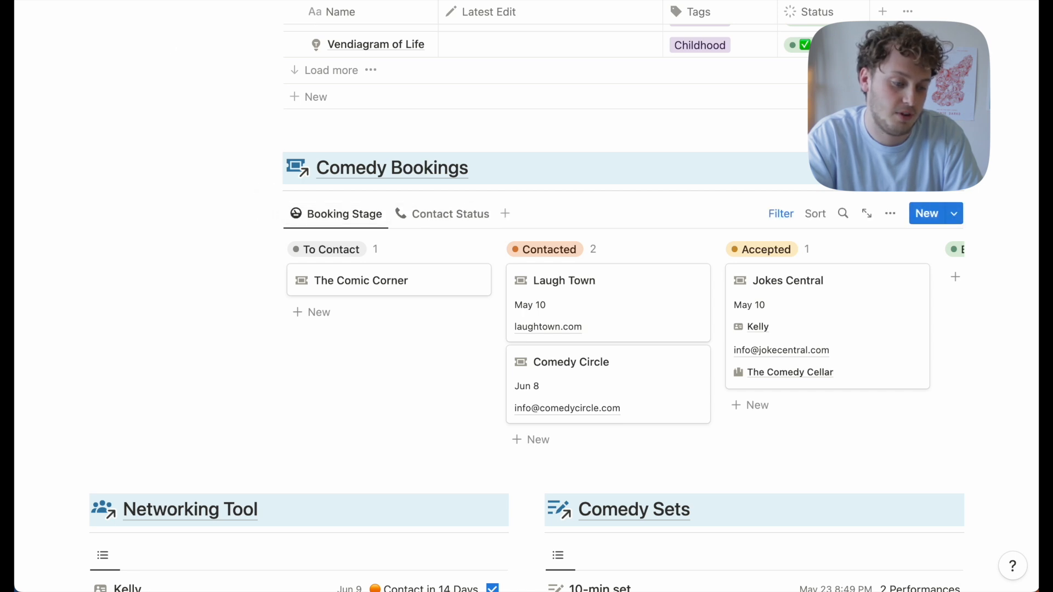
# Open the full Comedy Bookings page and look over its Pipeline, Bookings and Venues sections
pyautogui.click(407, 167)
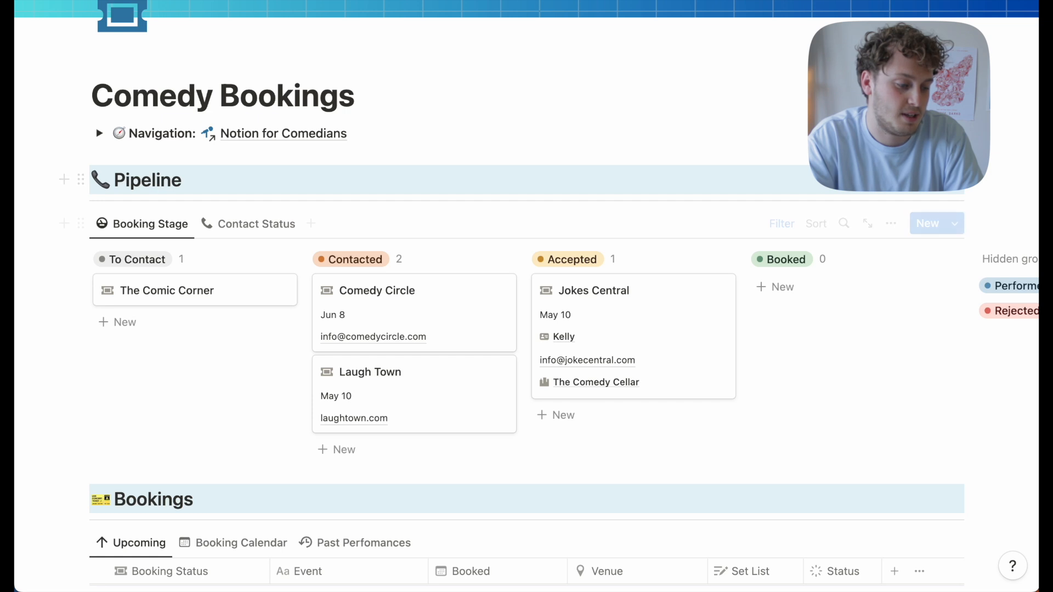
pyautogui.scroll(-1, 527, 299)
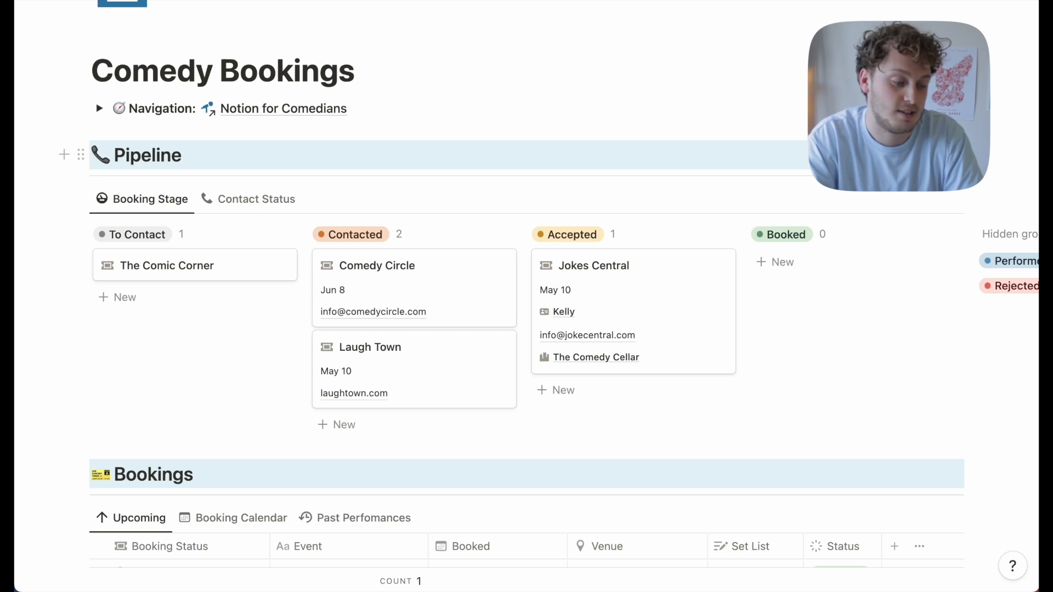
pyautogui.scroll(-5, 526, 296)
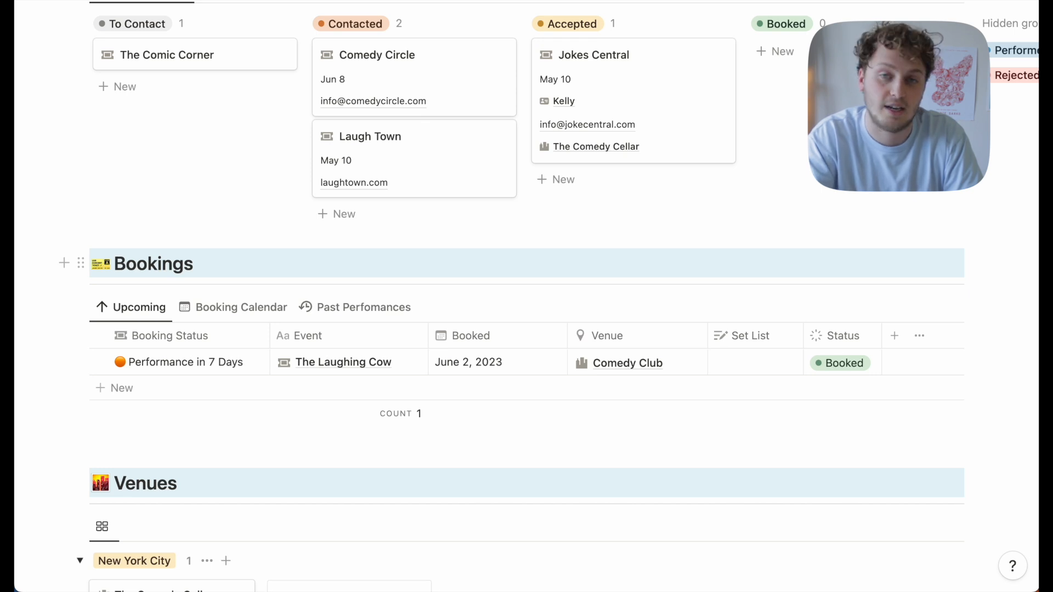
pyautogui.scroll(-7, 526, 296)
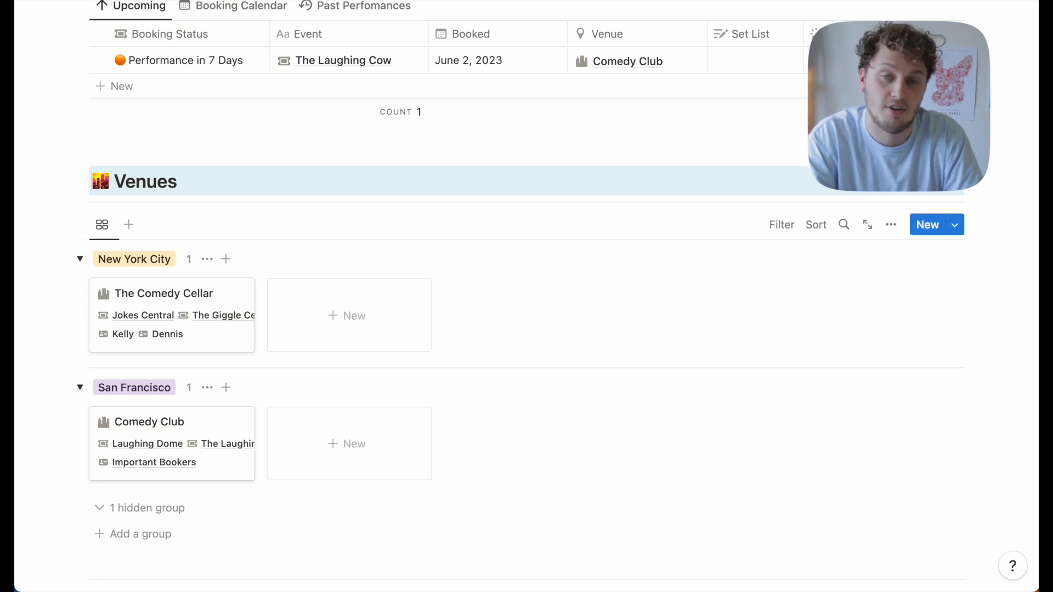
pyautogui.scroll(11, 527, 296)
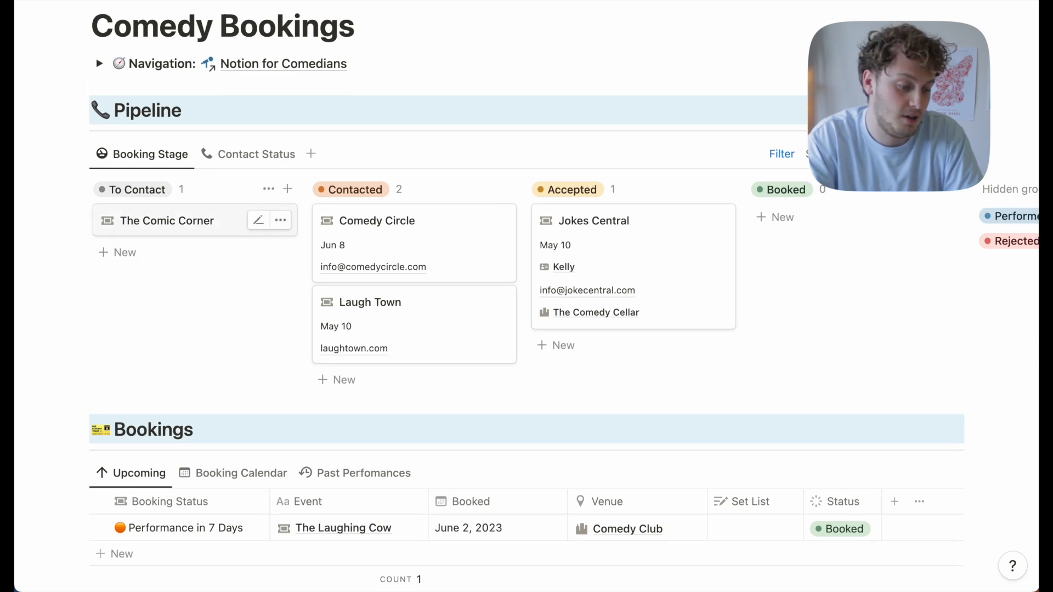
# Open The Comic Corner booking in the To Contact group and link Important Bookers as its Booker
pyautogui.click(222, 221)
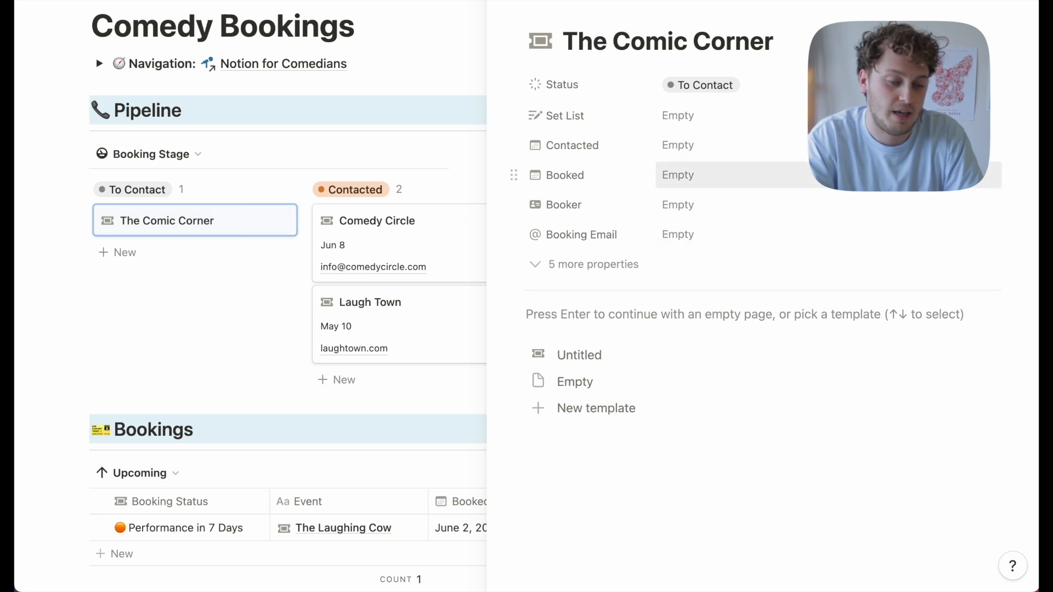
pyautogui.click(700, 203)
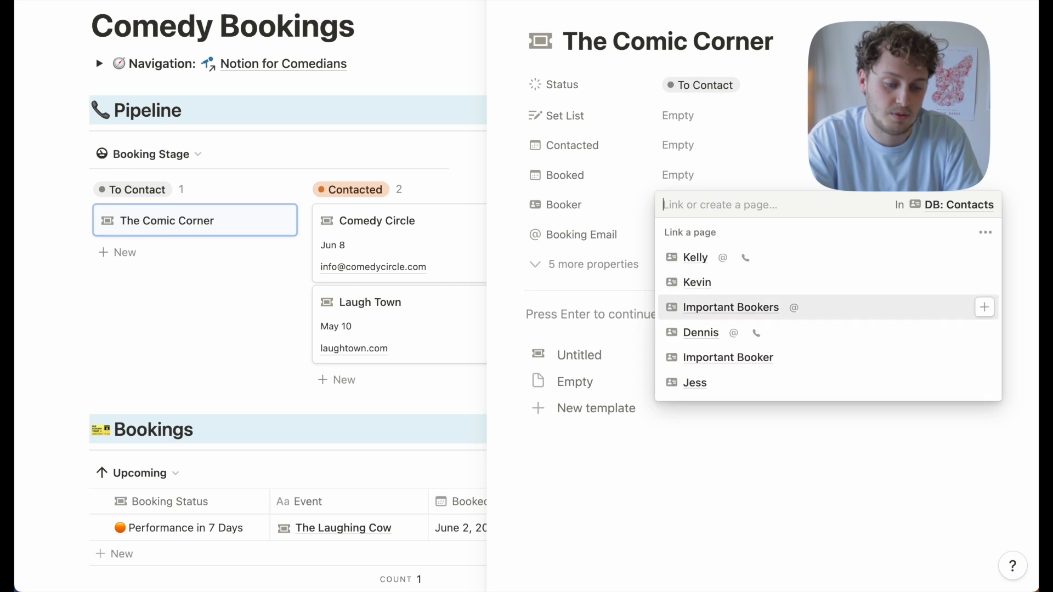
pyautogui.click(757, 308)
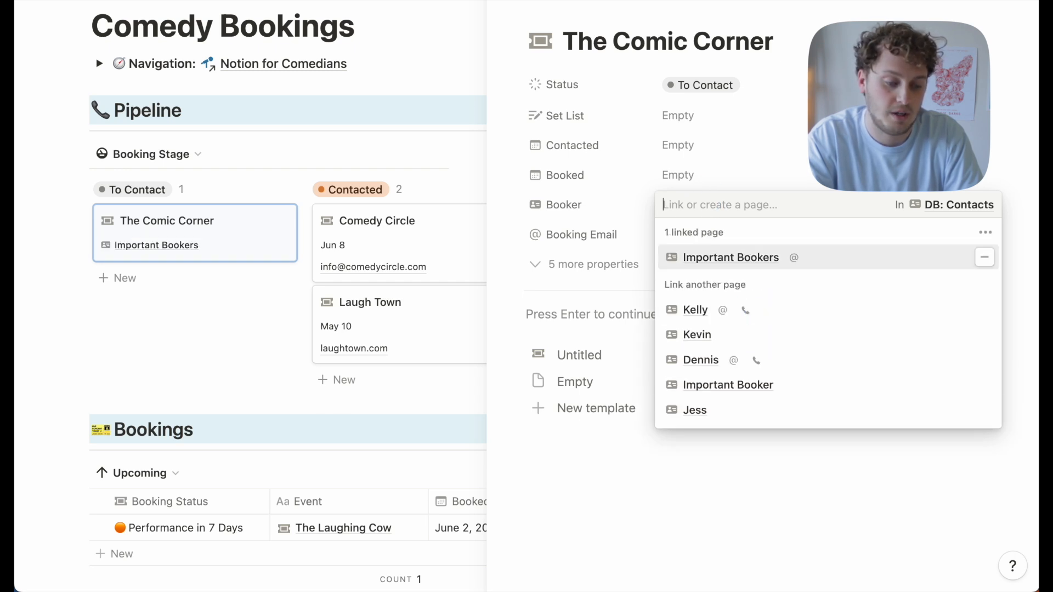
pyautogui.click(765, 172)
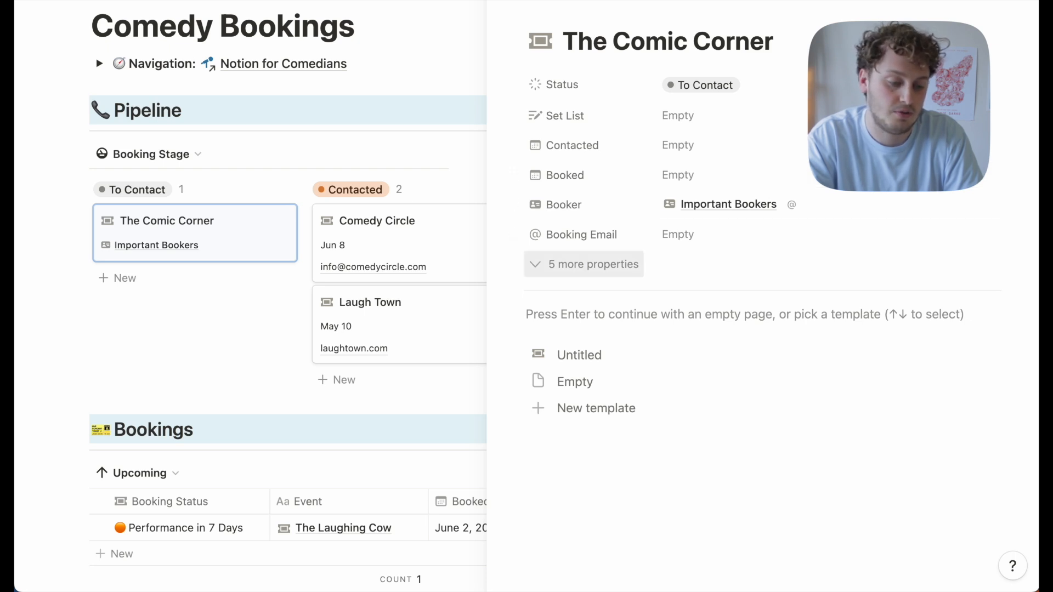
# Expand The Comic Corner's hidden properties, check the empty Booking Email and Booking URL fields, and collapse the properties again
pyautogui.click(591, 267)
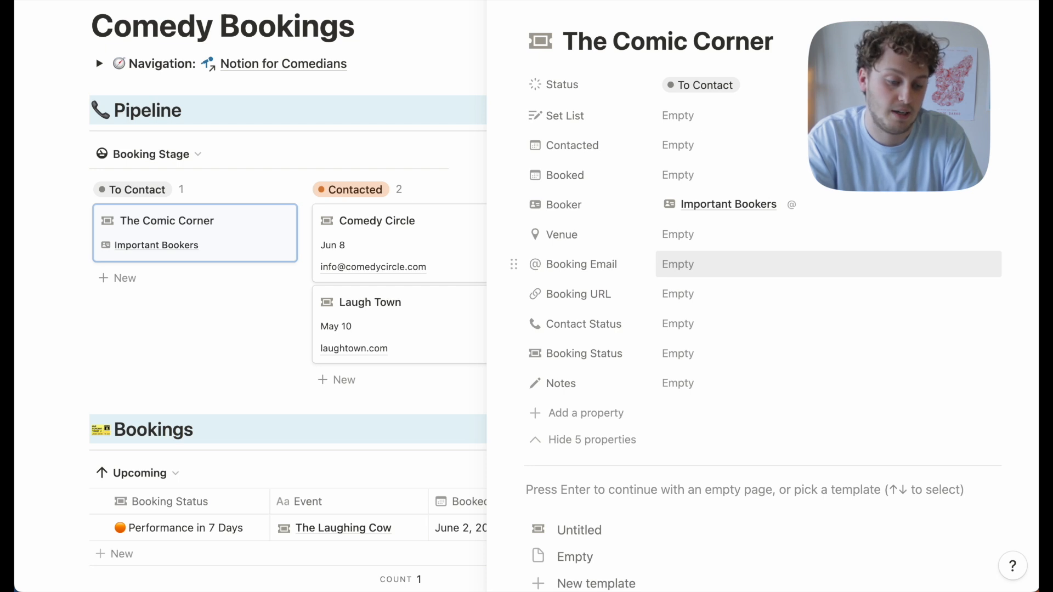
pyautogui.click(705, 261)
pyautogui.click(705, 287)
pyautogui.click(680, 294)
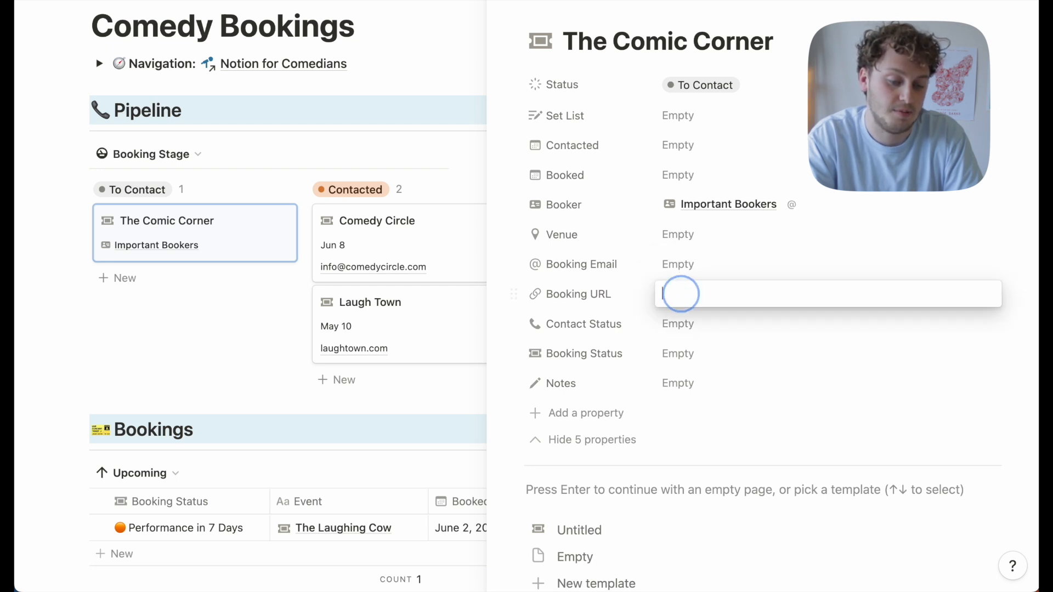
pyautogui.click(681, 264)
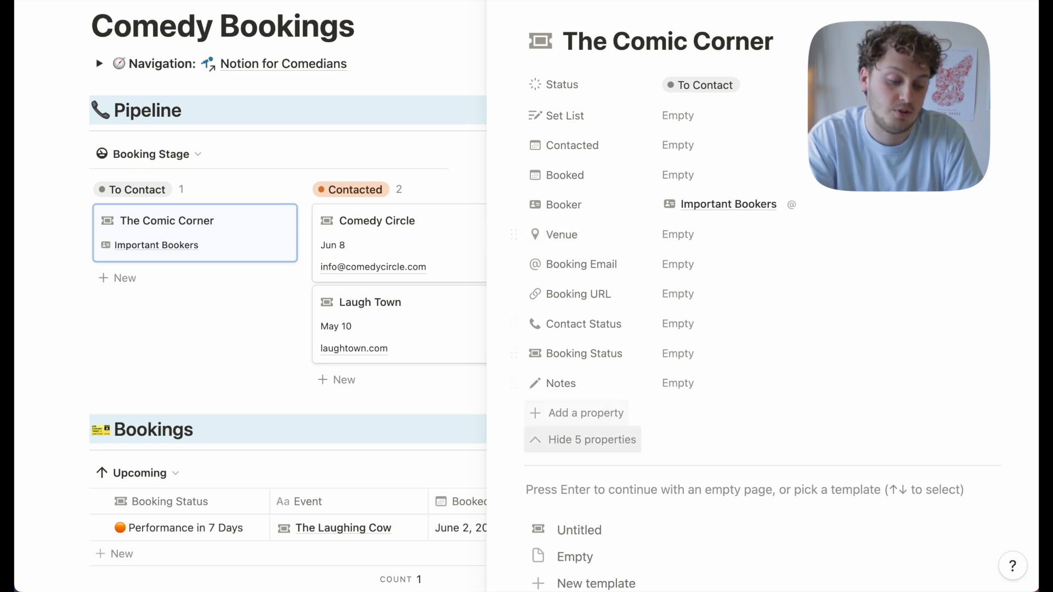
pyautogui.click(585, 440)
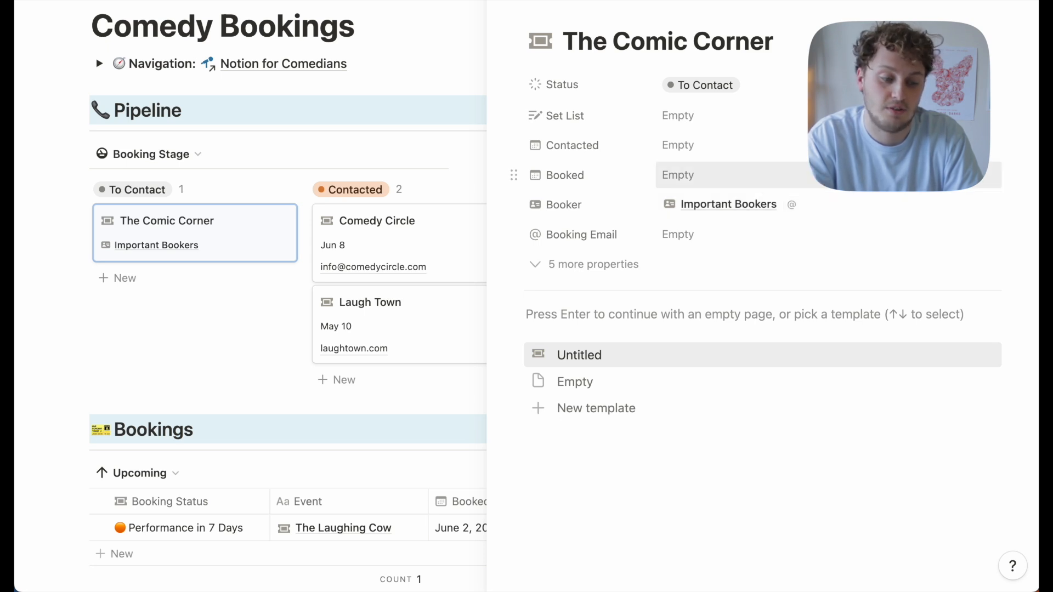
# Set The Comic Corner's Contacted date to May 26, 2023 and its Status to Contacted, closing its page when done
pyautogui.click(681, 145)
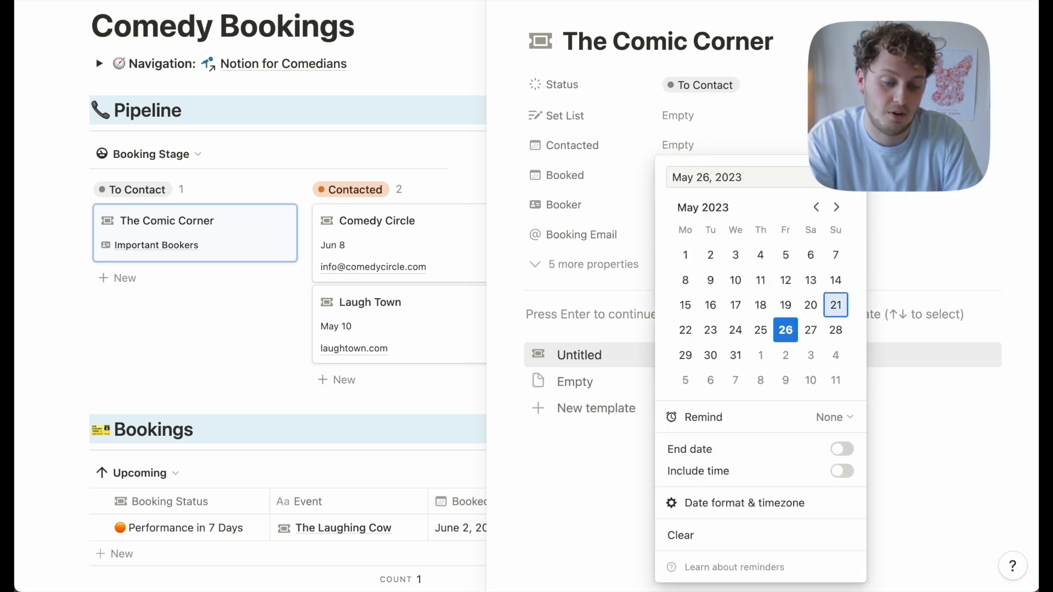
pyautogui.click(785, 330)
pyautogui.click(754, 129)
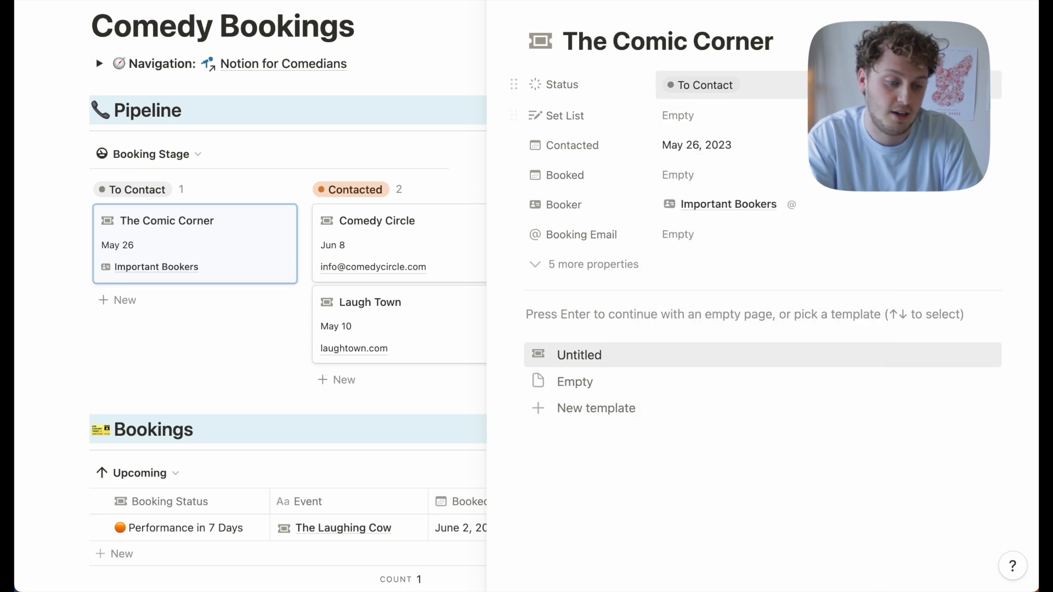
pyautogui.click(704, 86)
pyautogui.click(707, 195)
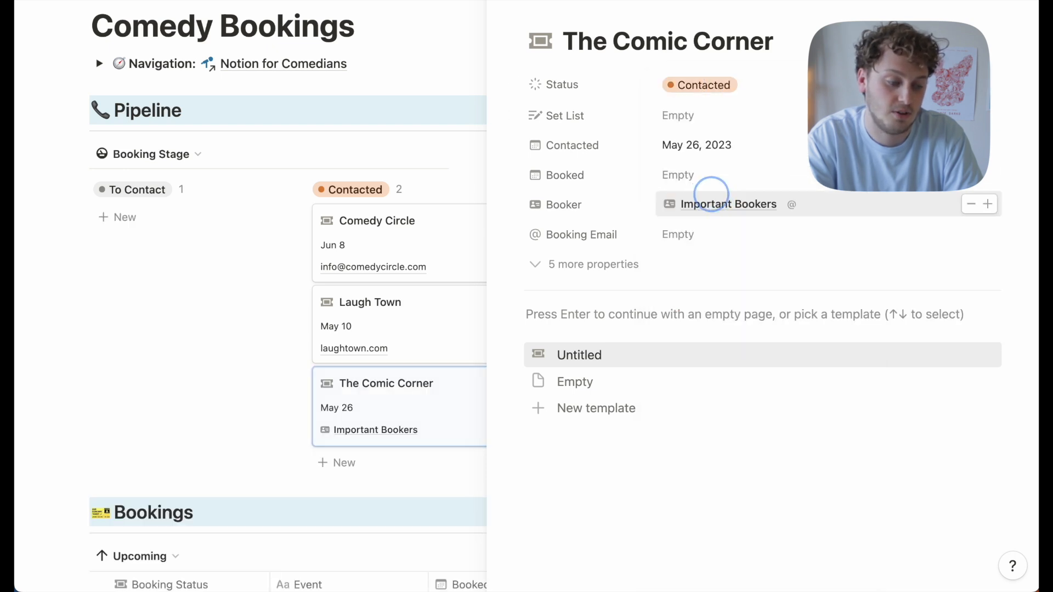
pyautogui.press('Escape')
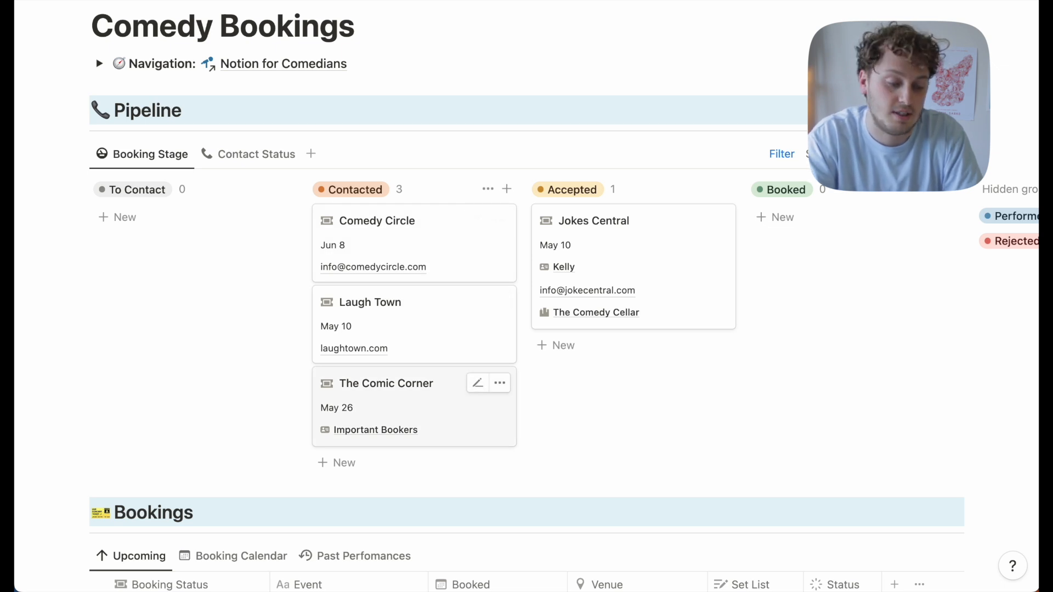
# Move The Comic Corner to the Accepted group and set its Booked date to June 2, 2023 at 10:00 PM
pyautogui.moveTo(403, 403); pyautogui.dragTo(631, 220)
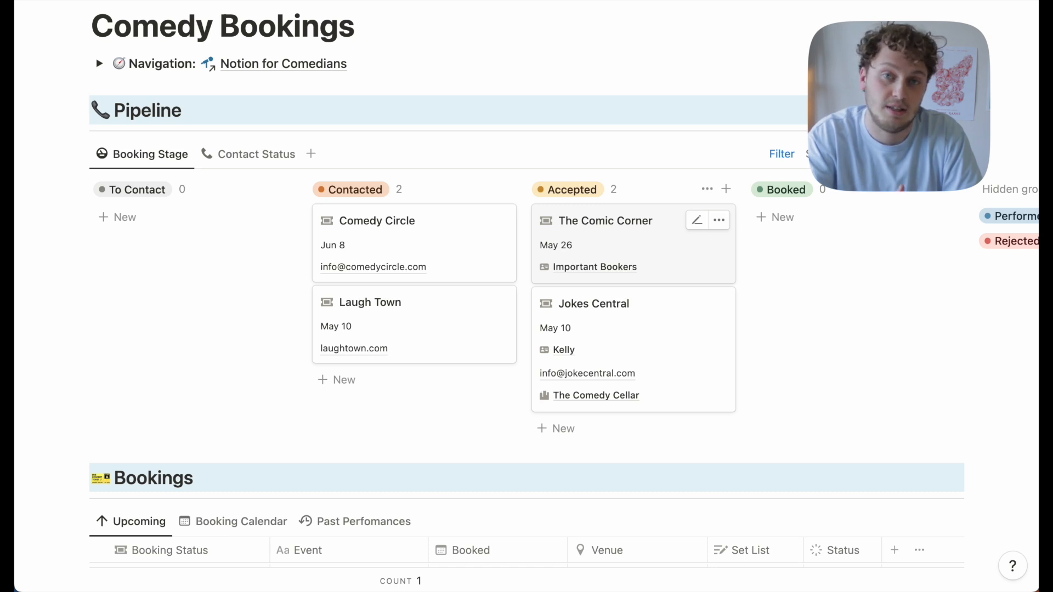
pyautogui.click(630, 247)
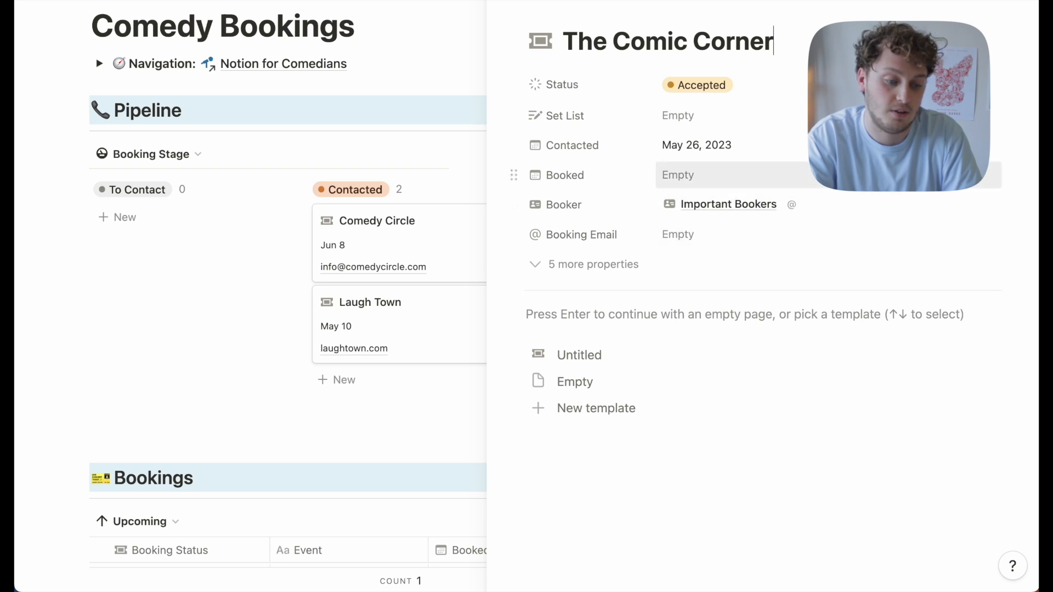
pyautogui.click(680, 175)
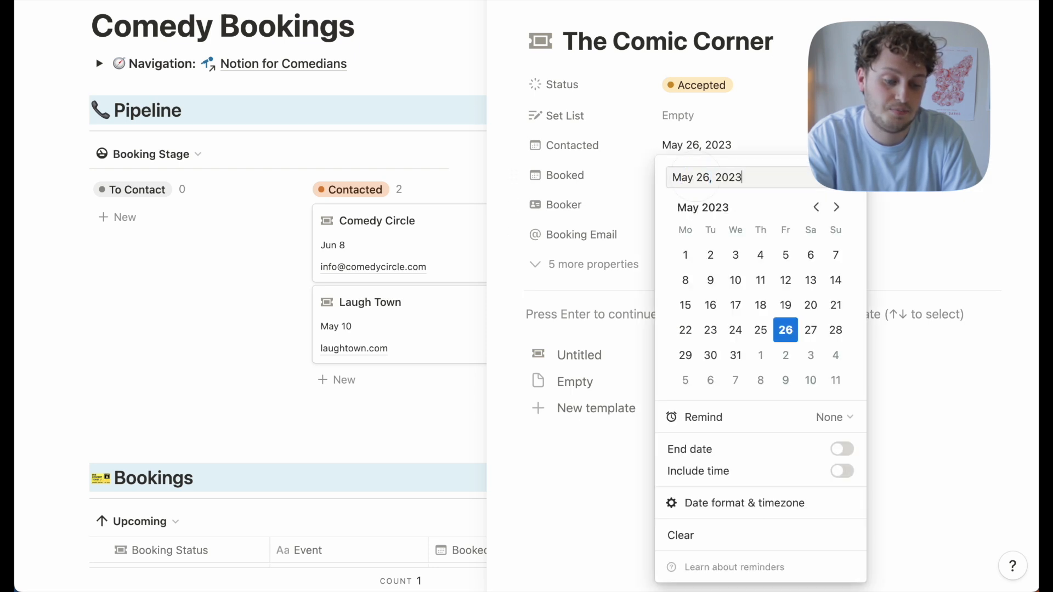
pyautogui.click(786, 355)
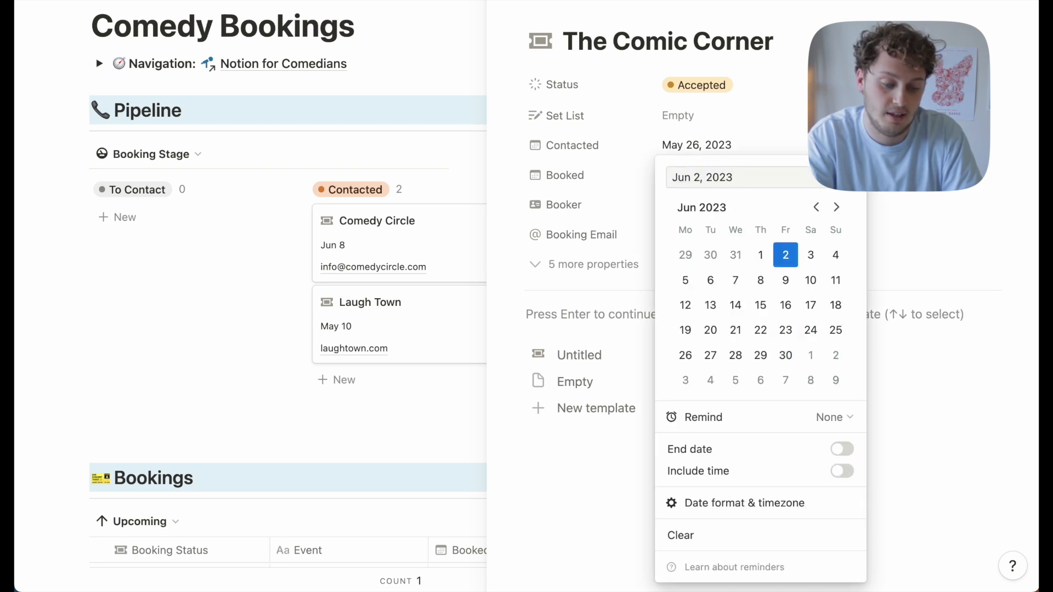
pyautogui.click(842, 472)
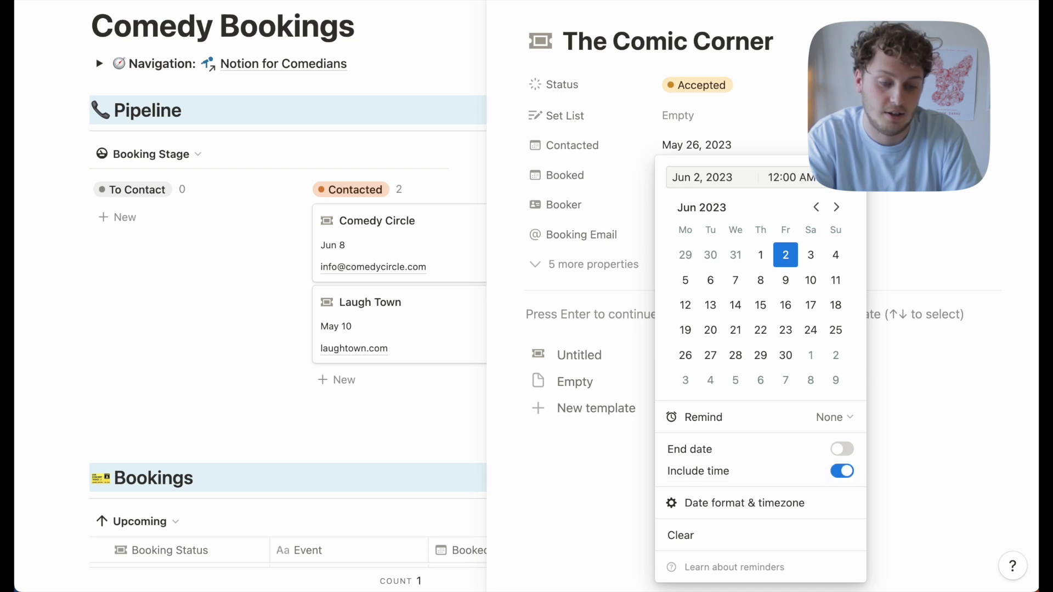
pyautogui.click(785, 177)
pyautogui.write('10pm')
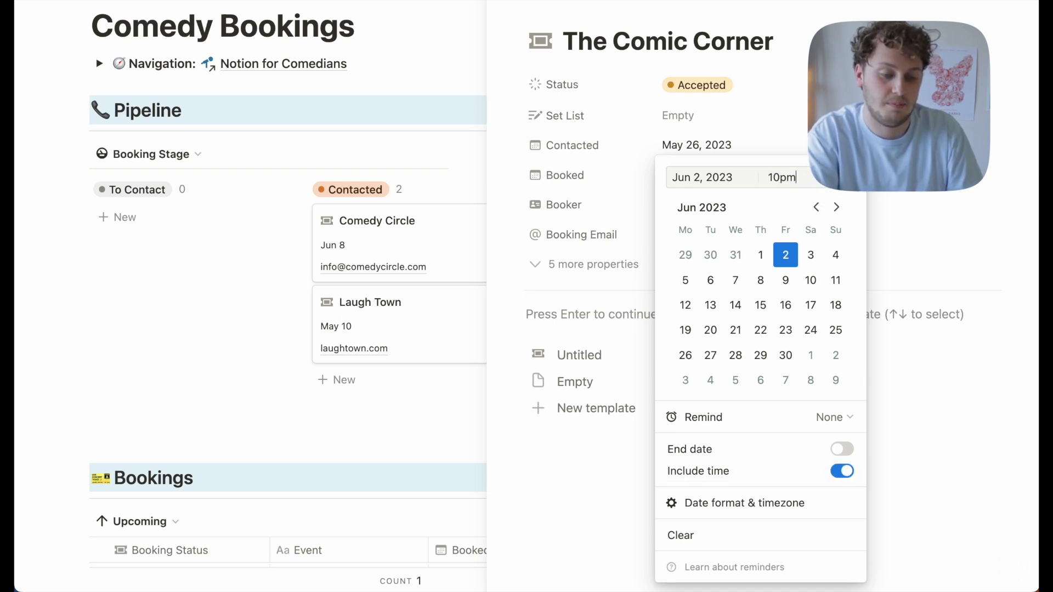
pyautogui.press('Return')
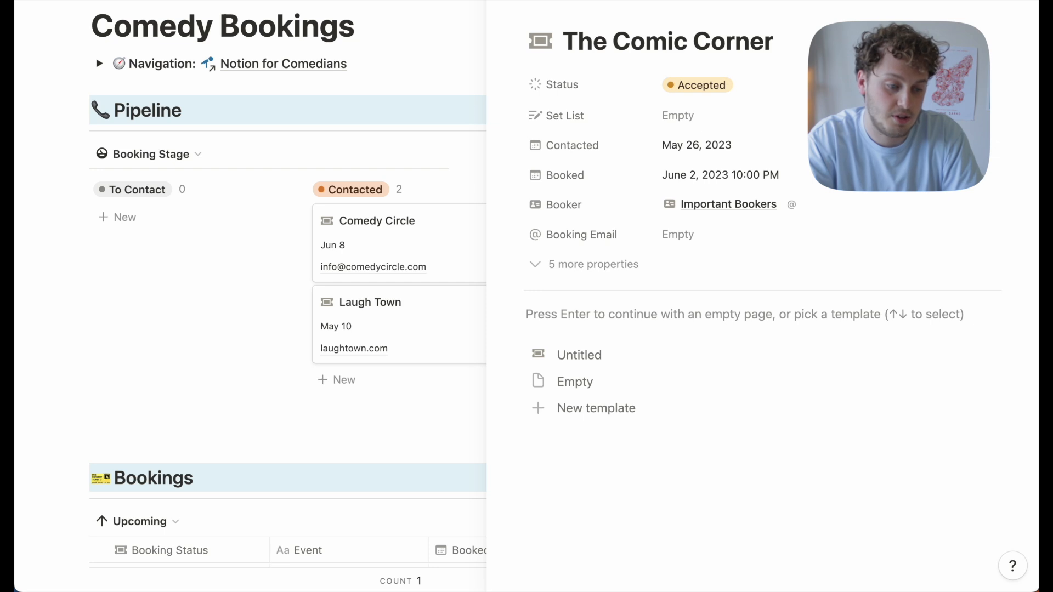
pyautogui.click(496, 11)
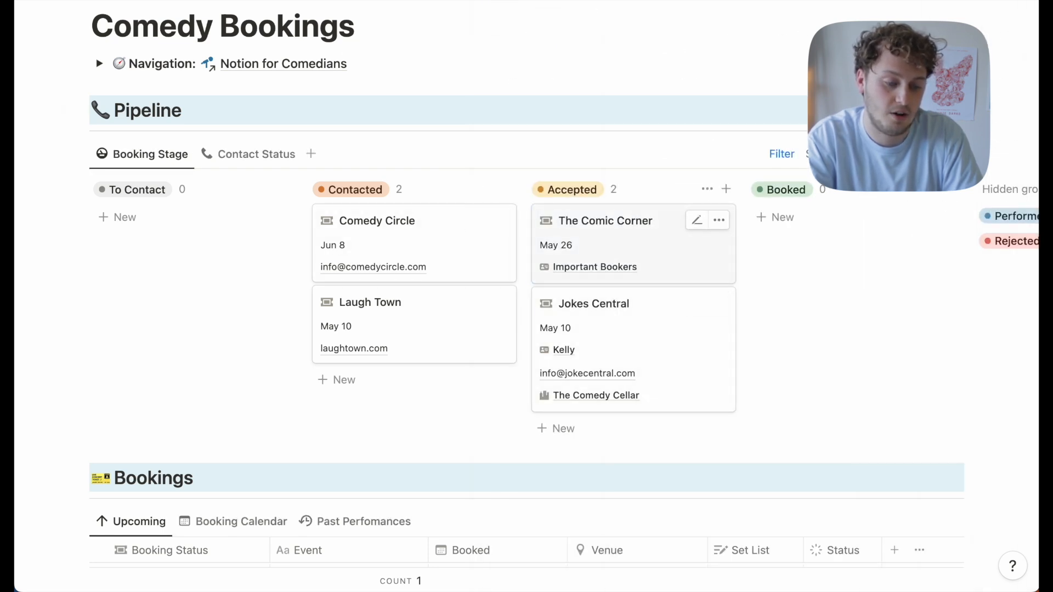
# Move The Comic Corner to the Booked group and link The Comedy Cellar as its Venue in the upcoming bookings
pyautogui.moveTo(632, 242); pyautogui.dragTo(826, 229)
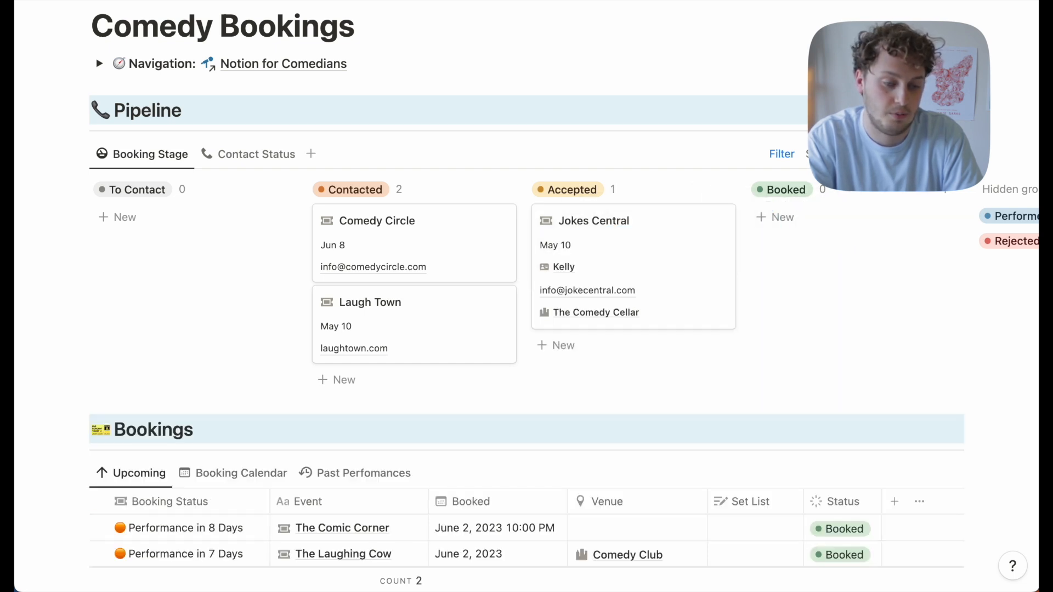
pyautogui.scroll(-5, 526, 384)
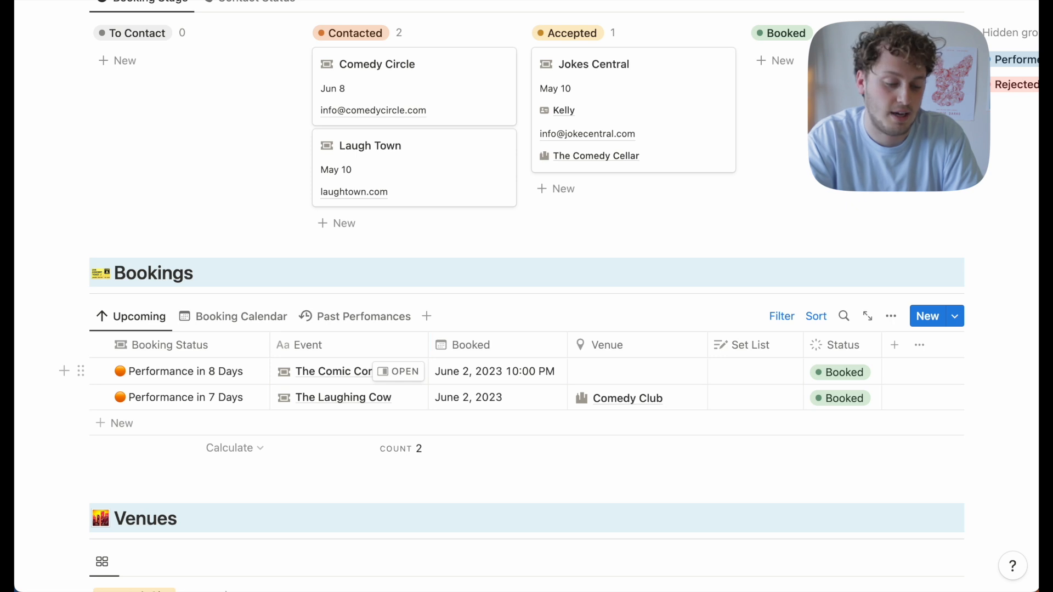
pyautogui.click(607, 370)
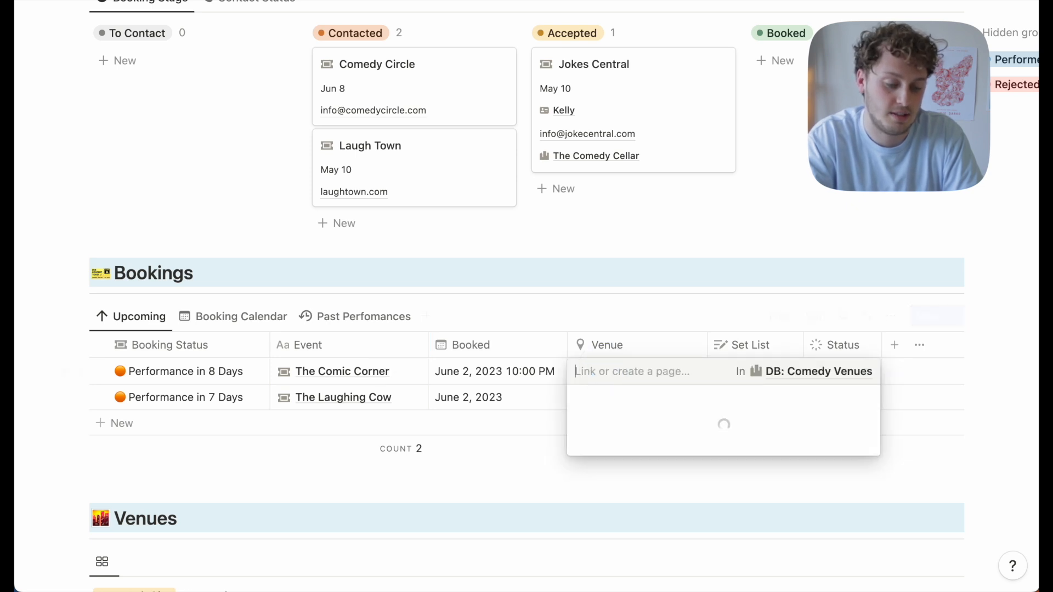
pyautogui.click(650, 447)
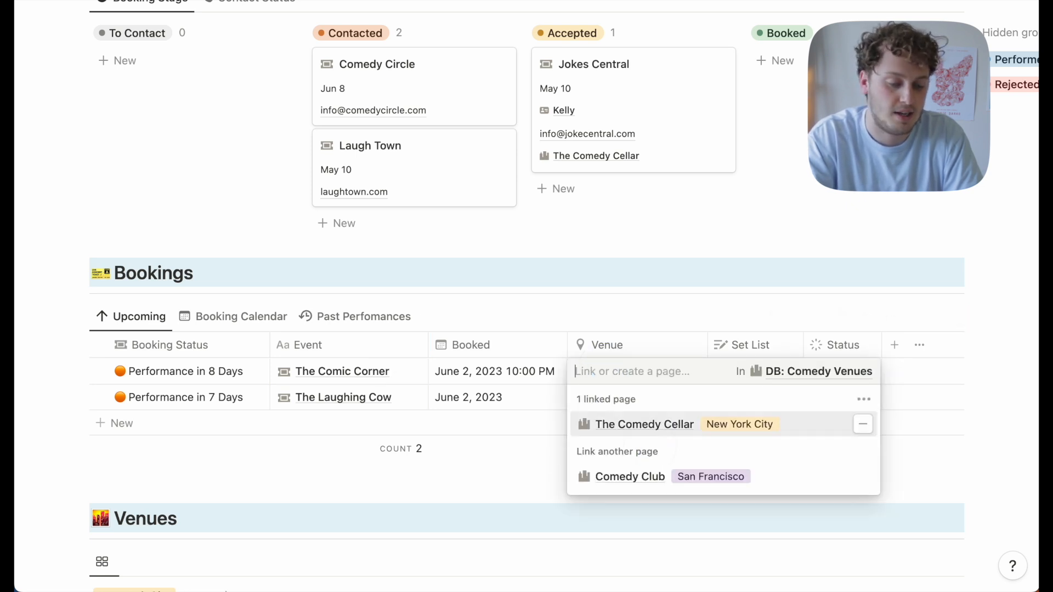
pyautogui.click(649, 320)
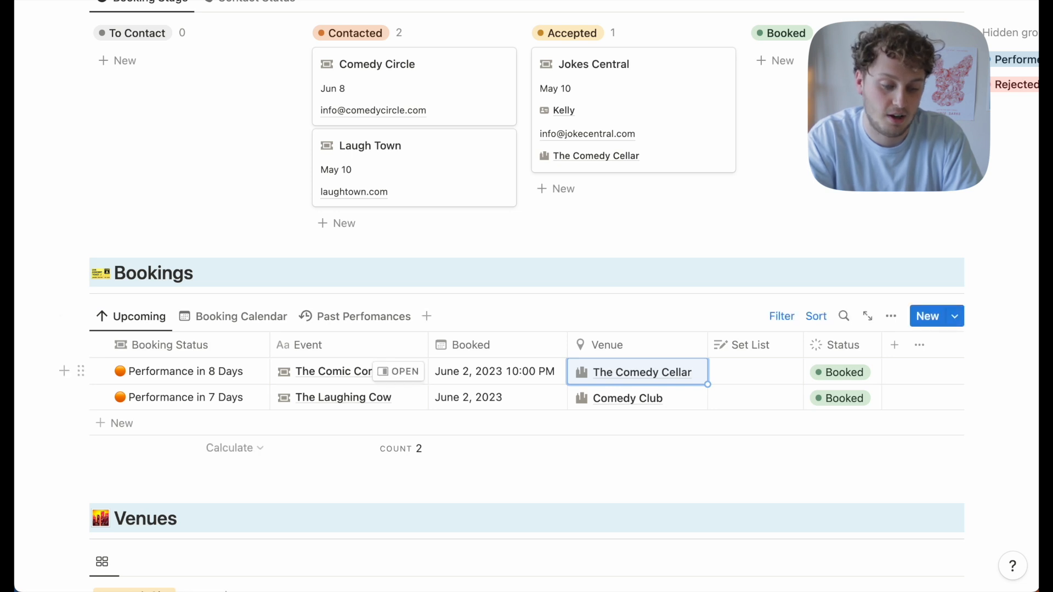
# Link the 3-min set as the Set List for The Comic Corner in the upcoming bookings
pyautogui.click(748, 371)
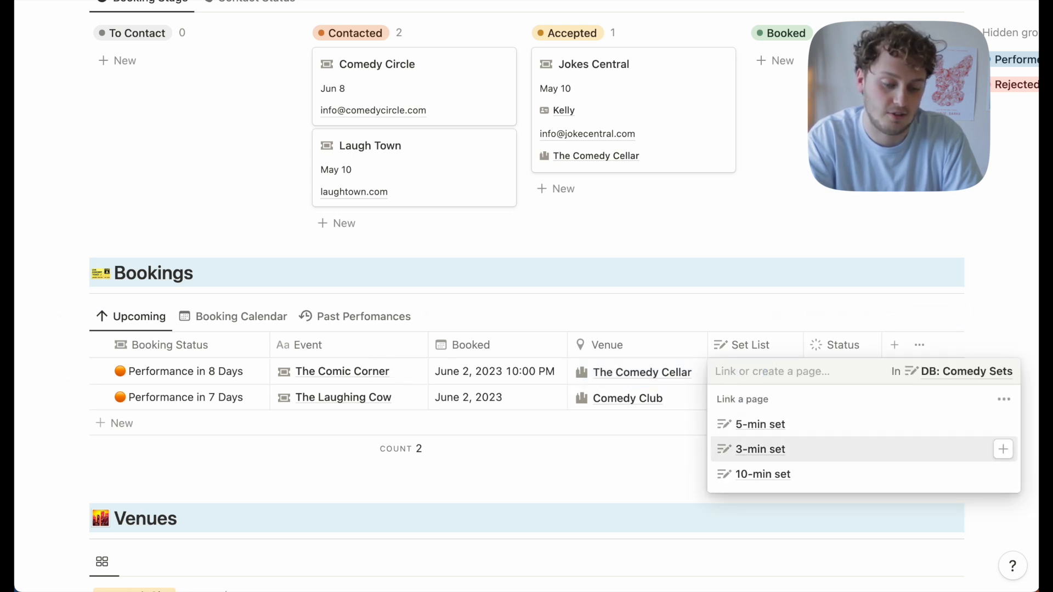
pyautogui.click(774, 449)
pyautogui.click(747, 311)
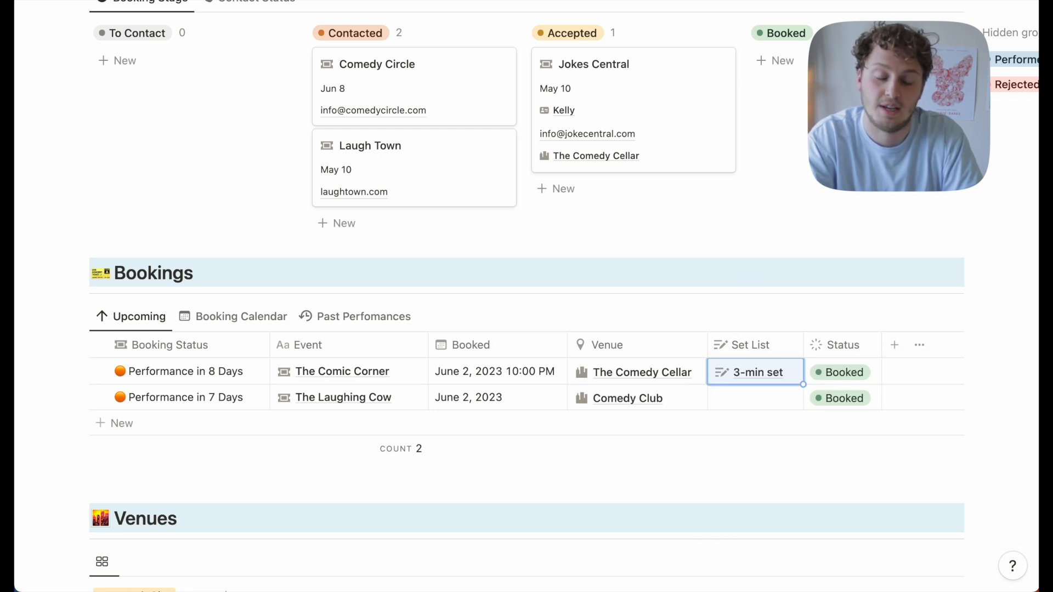
# Look through the May 2023 Booking Calendar and bring up the past performances in the Bookings section
pyautogui.click(208, 316)
pyautogui.scroll(-6, 209, 316)
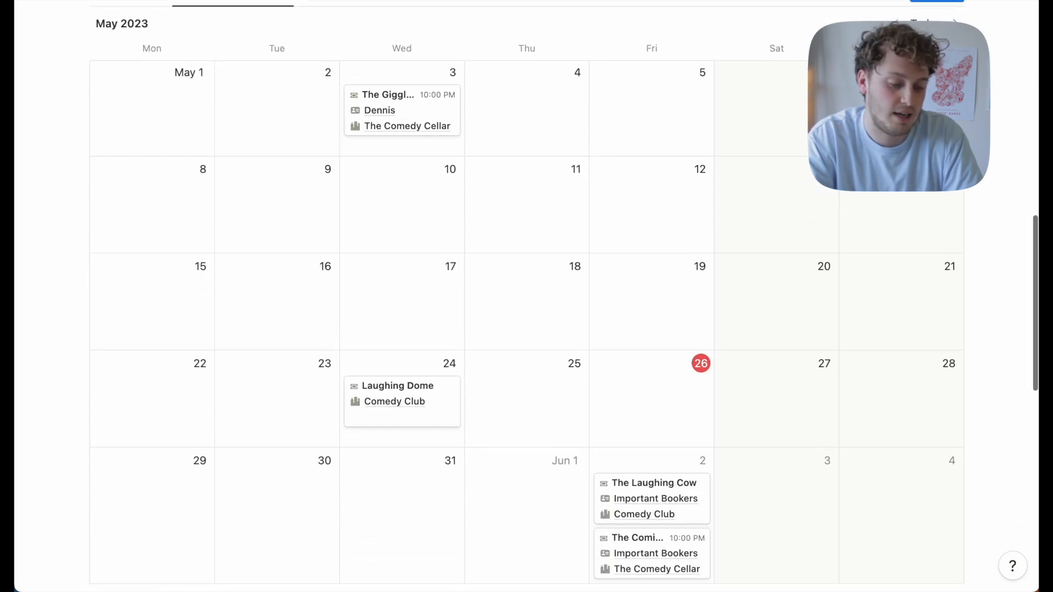
pyautogui.scroll(-2, 494, 296)
pyautogui.scroll(3, 493, 296)
pyautogui.scroll(-2, 477, 329)
pyautogui.scroll(3, 477, 329)
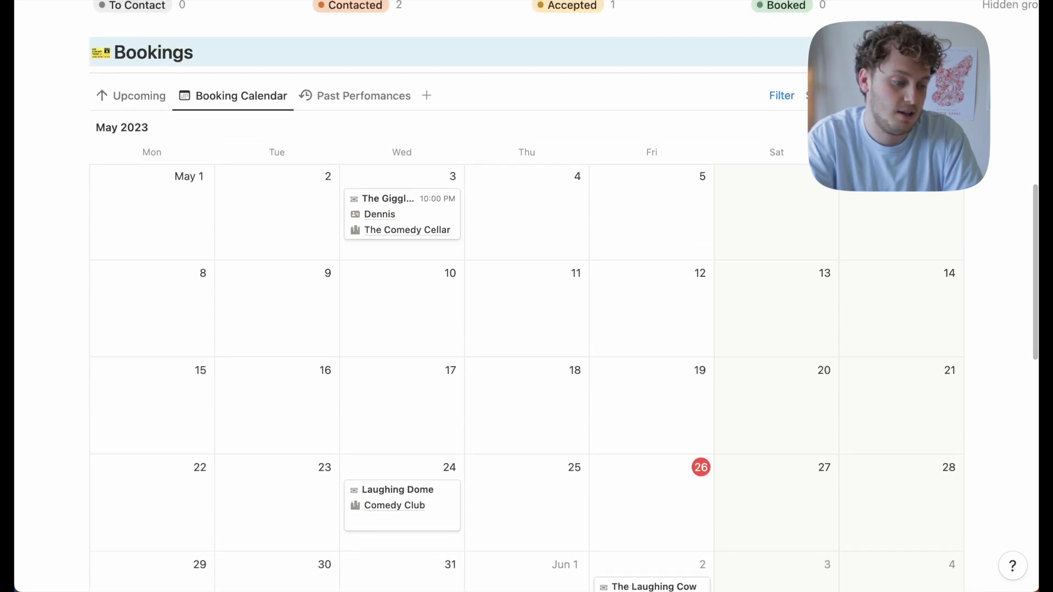
pyautogui.click(357, 95)
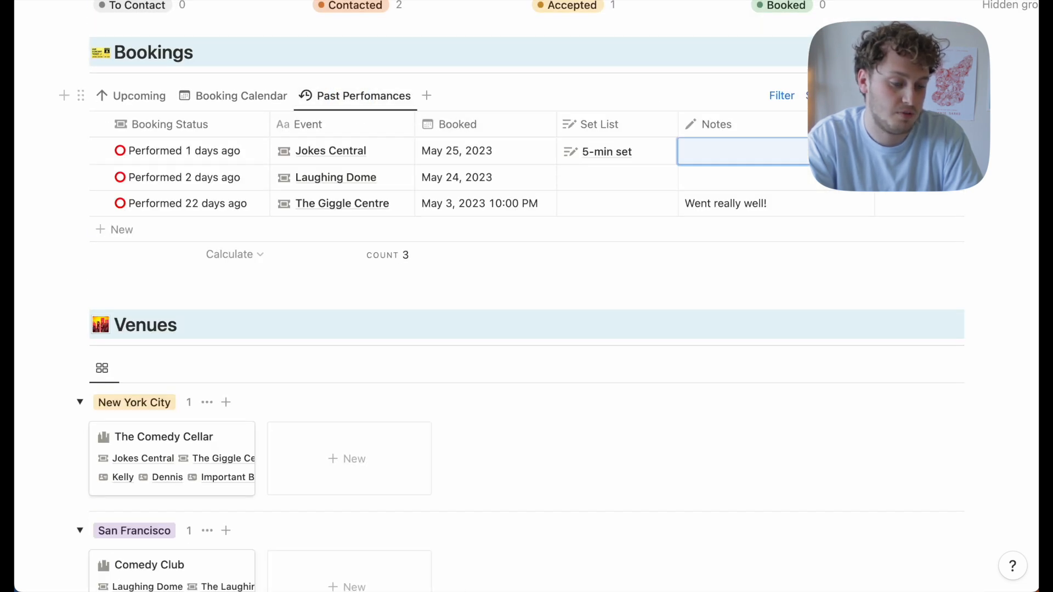
# Duplicate the The Giggle Centre booking in the past performances and rename the copy The Giggle Centre #2
pyautogui.scroll(1, 527, 297)
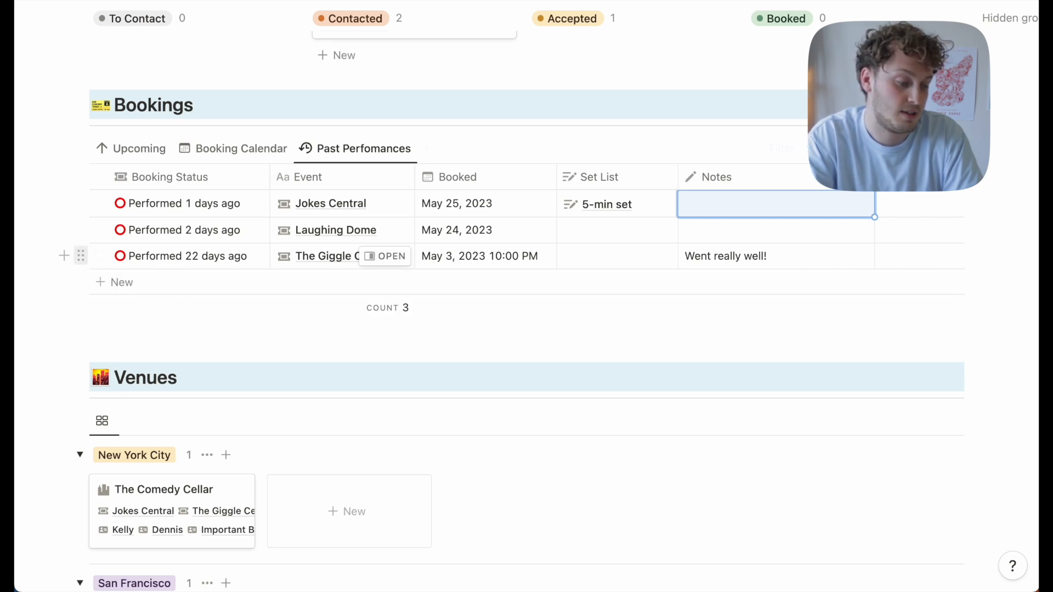
pyautogui.click(81, 256)
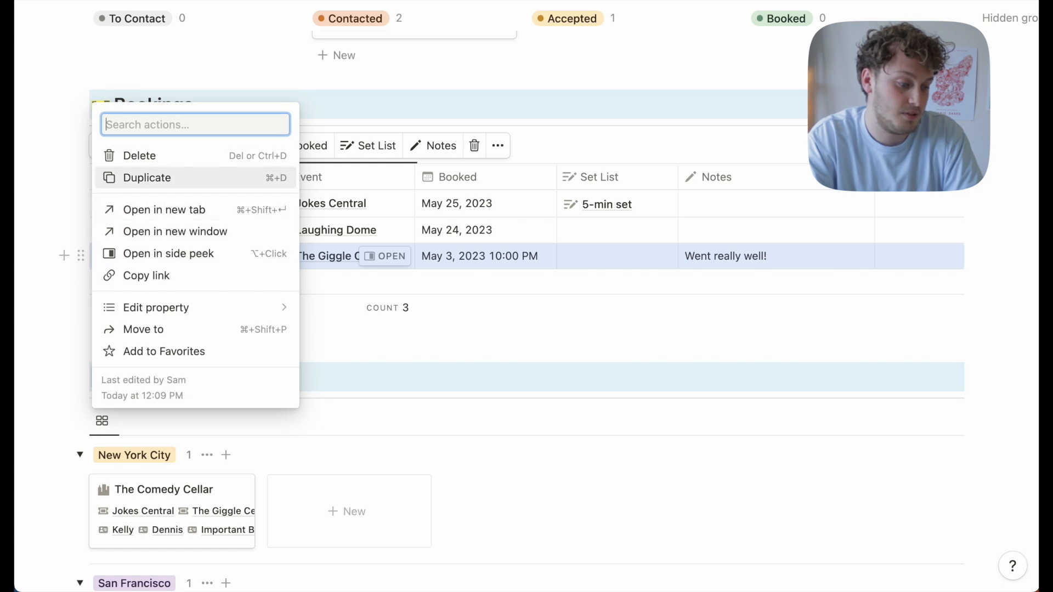
pyautogui.click(170, 179)
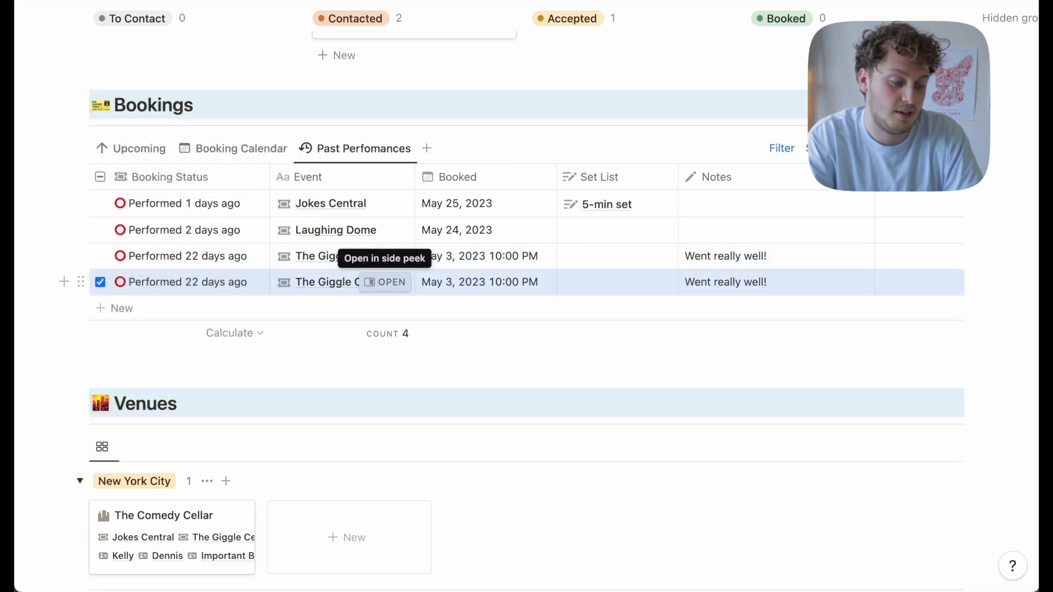
pyautogui.click(385, 282)
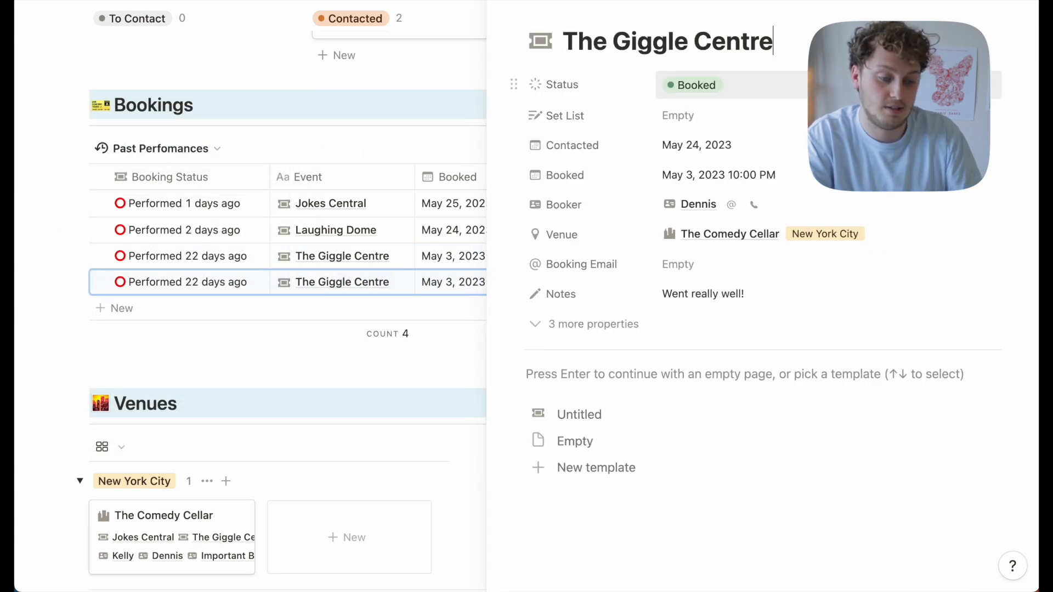
pyautogui.write('#2')
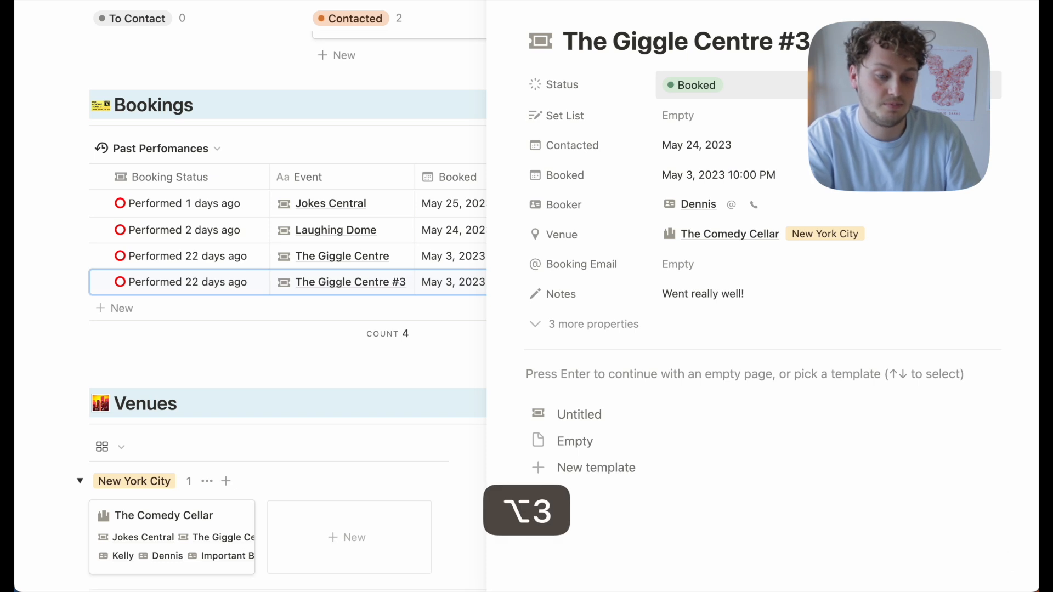
# Set the status of The Giggle Centre #2 to To Contact and clear its Contacted and Booked dates
pyautogui.click(794, 85)
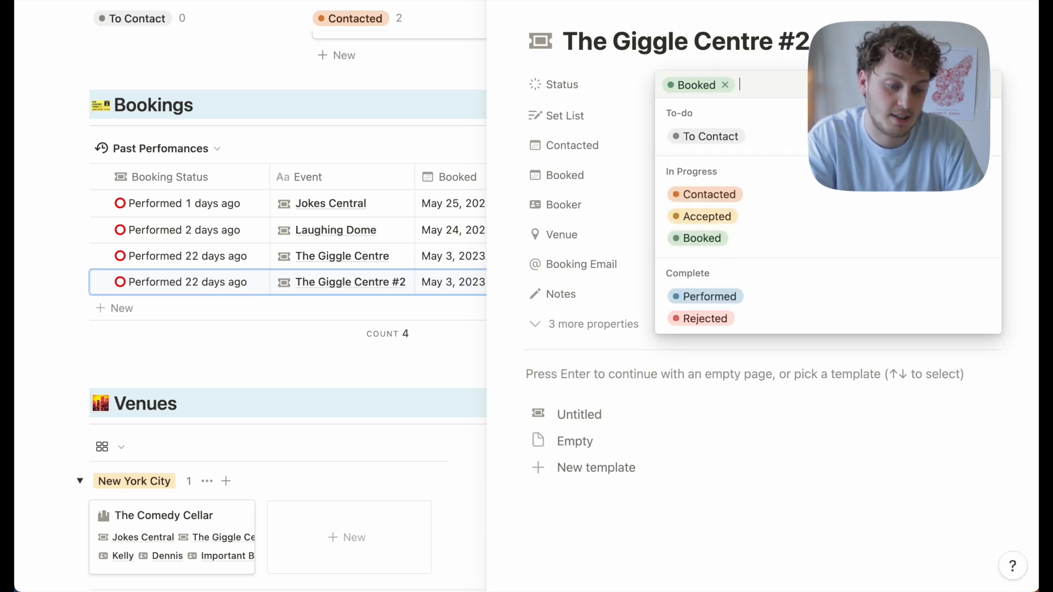
pyautogui.click(711, 136)
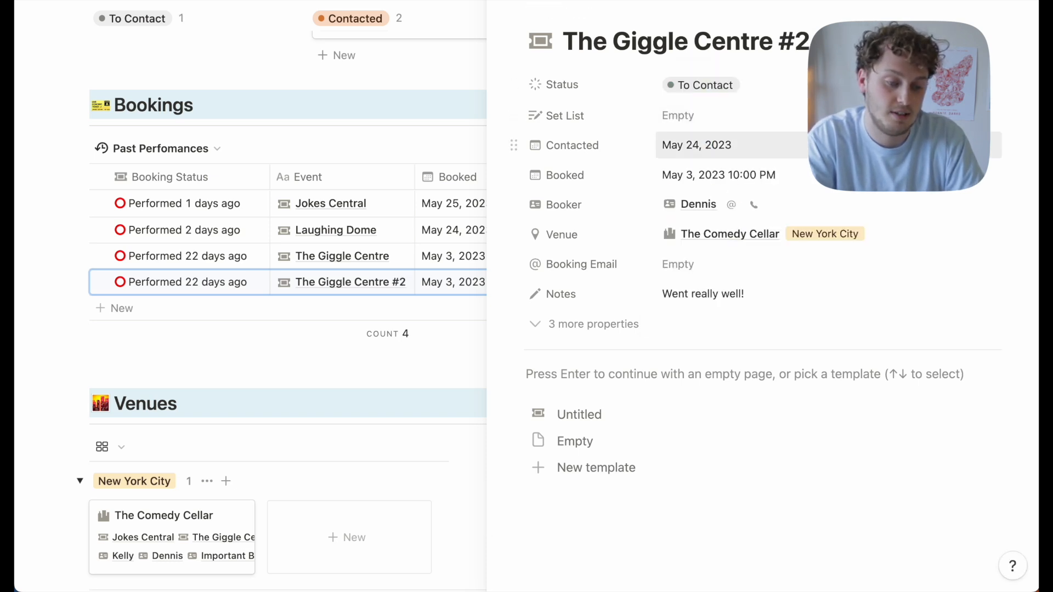
pyautogui.click(730, 145)
pyautogui.click(724, 535)
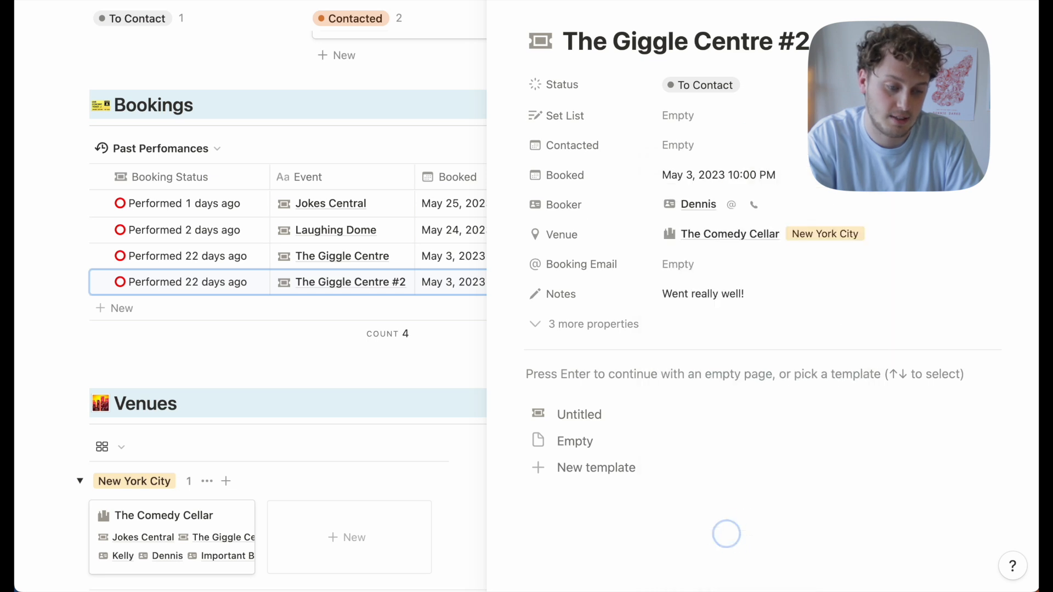
pyautogui.click(713, 175)
pyautogui.click(713, 535)
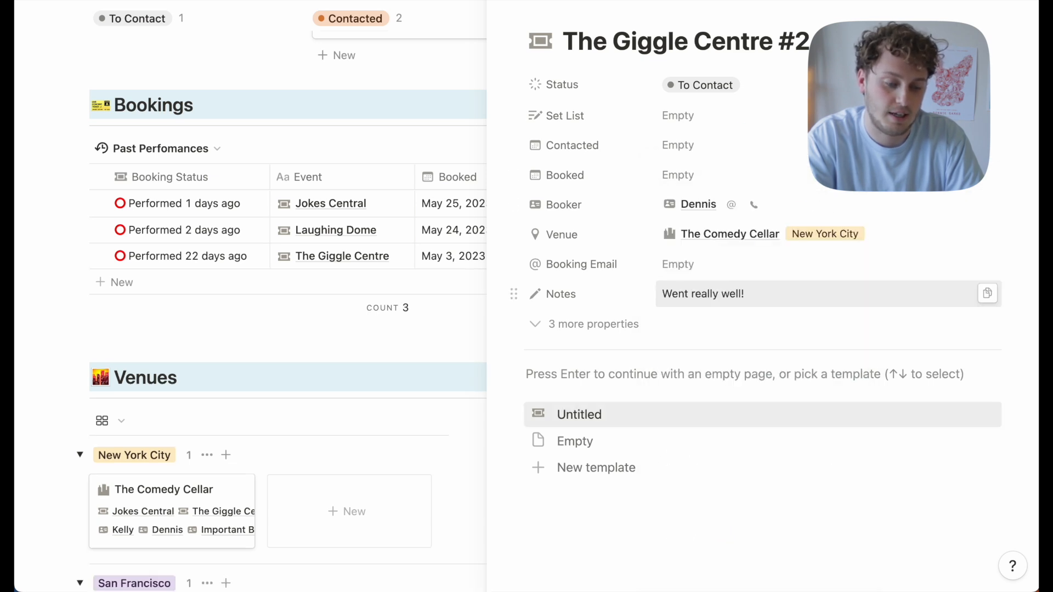
# Delete the note from The Giggle Centre #2, close the booking and bring up the Pipeline board
pyautogui.tripleClick(720, 294)
pyautogui.press('BackSpace')
pyautogui.press('Return')
pyautogui.click(504, 4)
pyautogui.scroll(6, 415, 189)
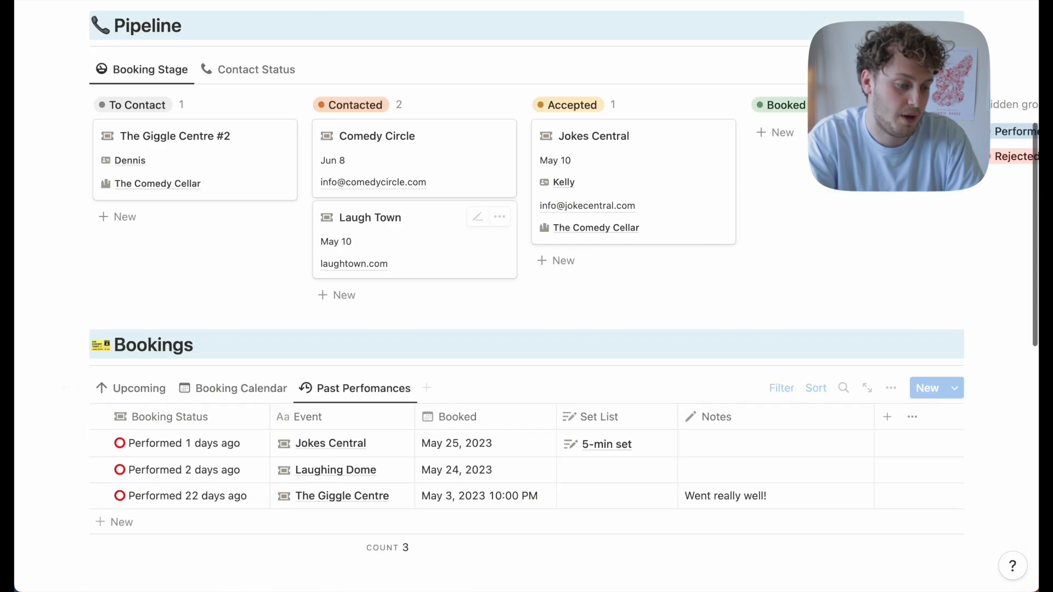
# Open the Networking Tool page from the dashboard and look through its Radar Contacts and All Contacts tables
pyautogui.scroll(-1, 415, 189)
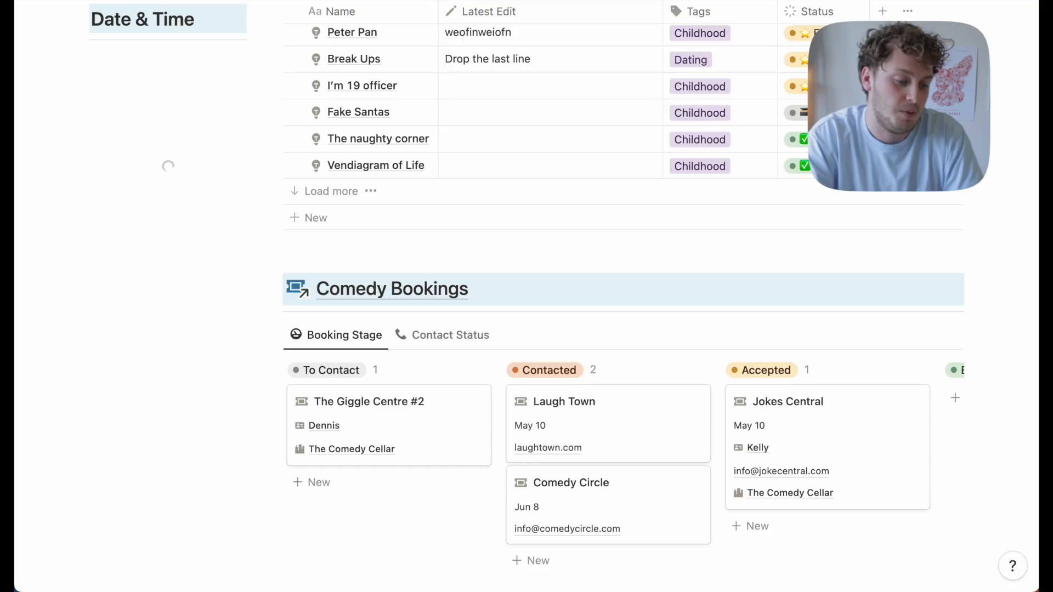
pyautogui.scroll(-6, 564, 283)
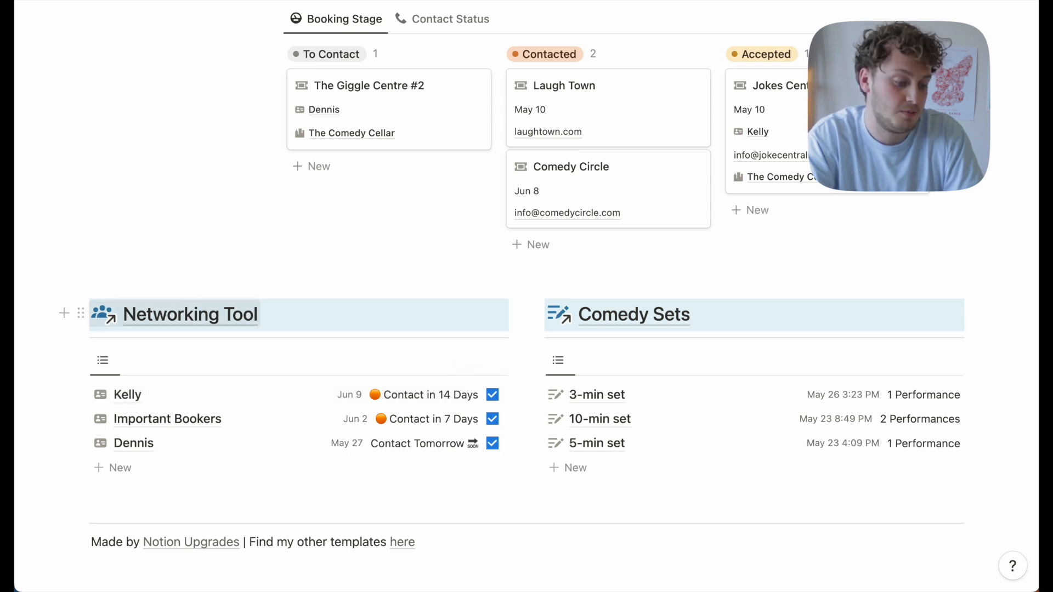
pyautogui.click(209, 314)
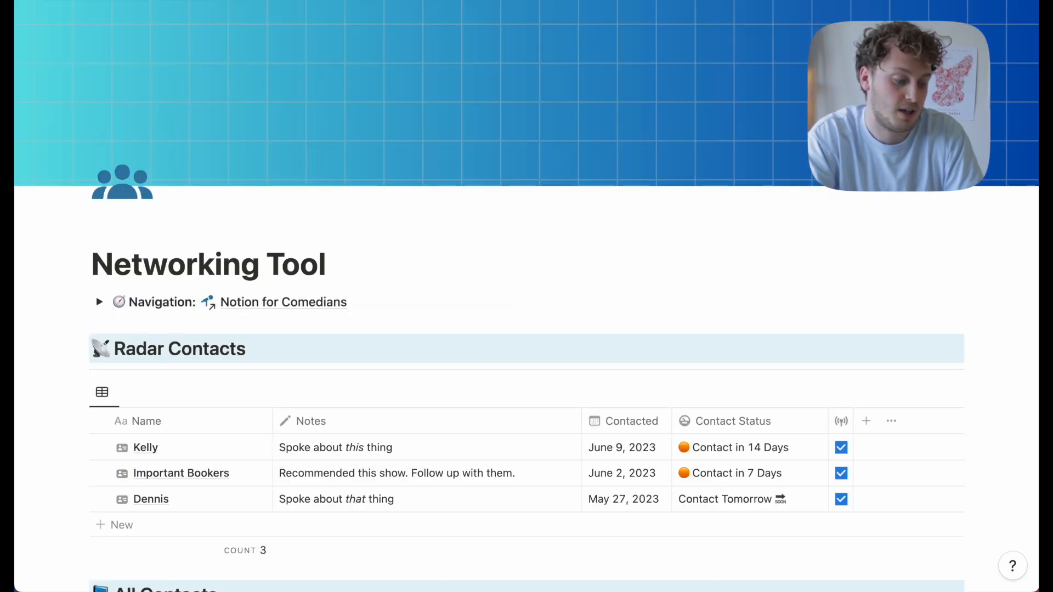
pyautogui.scroll(-5, 493, 220)
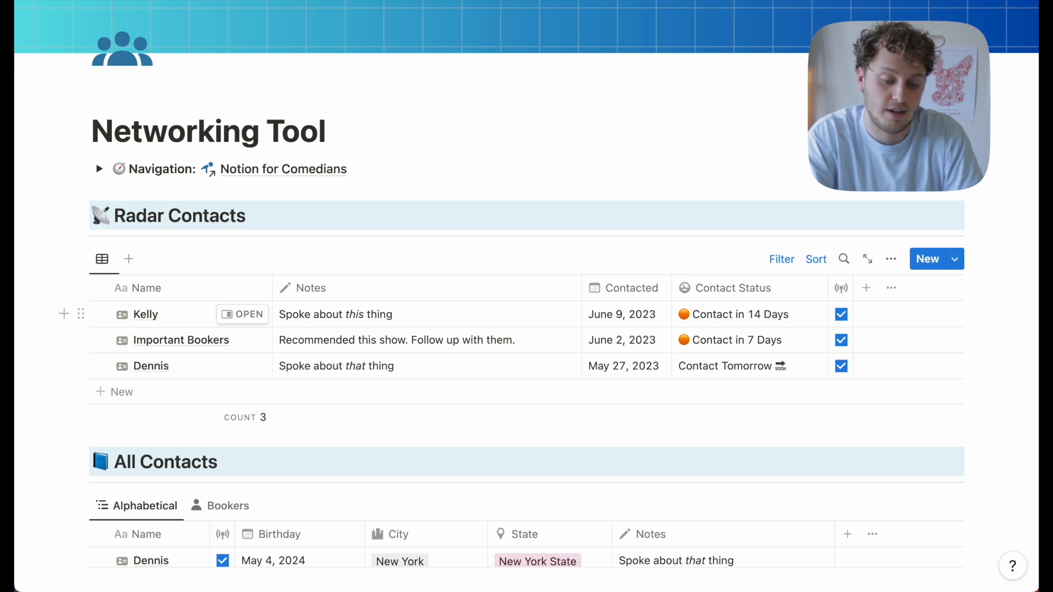
pyautogui.scroll(-5, 526, 296)
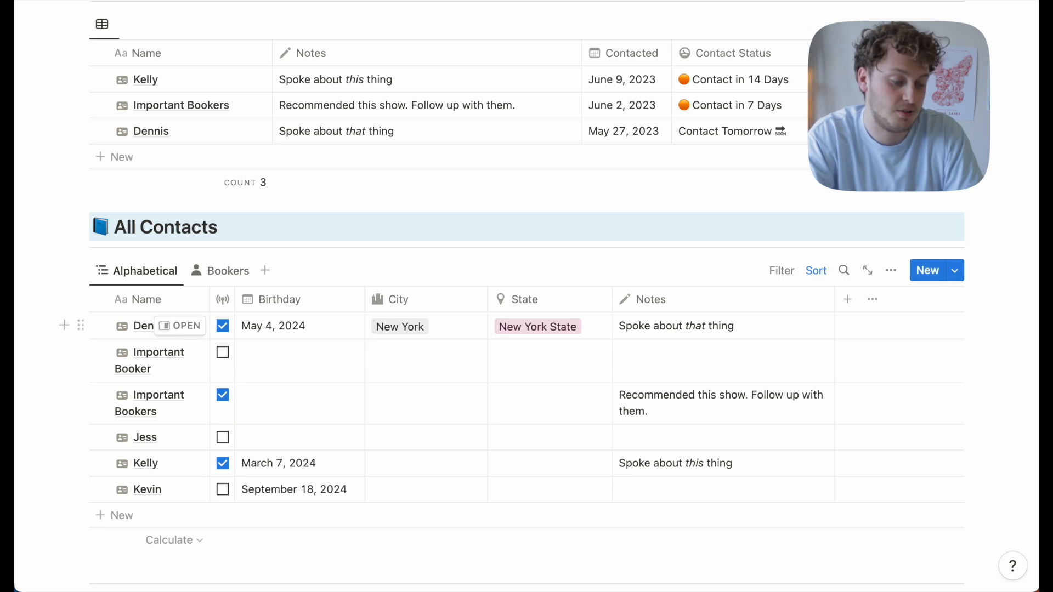
# Examine the first contact's record in All Contacts, close it, and review the Bookers view across all its columns
pyautogui.click(179, 326)
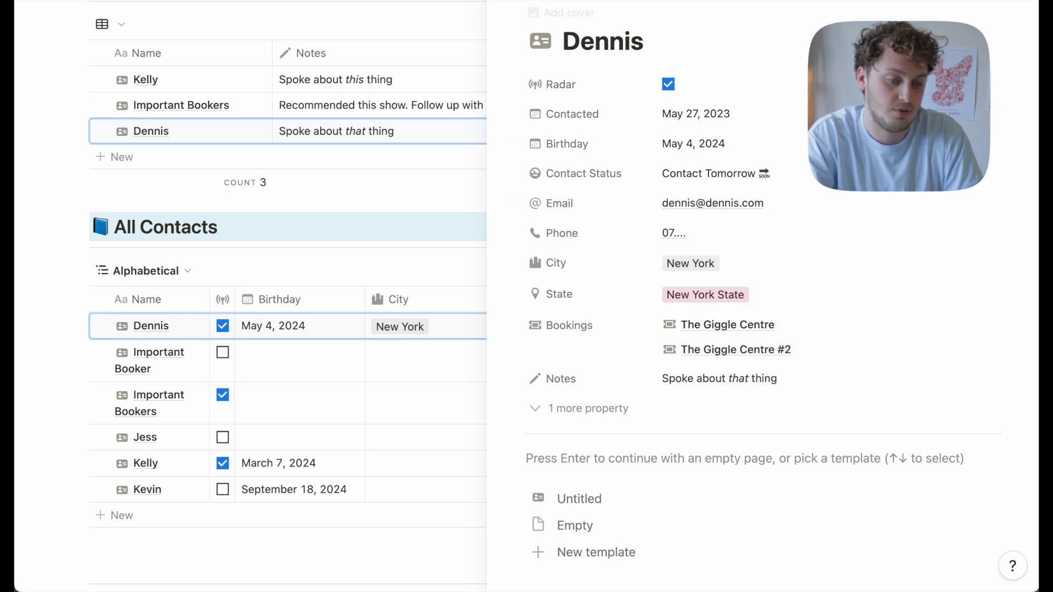
pyautogui.press('Escape')
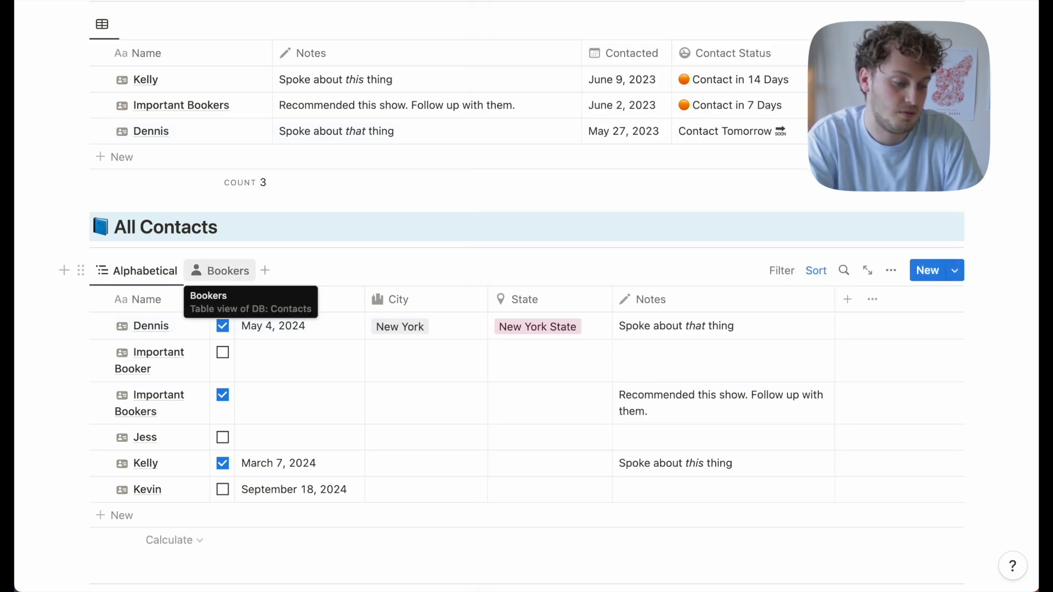
pyautogui.click(214, 269)
pyautogui.scroll(-2, 336, 301)
pyautogui.scroll(2, 336, 302)
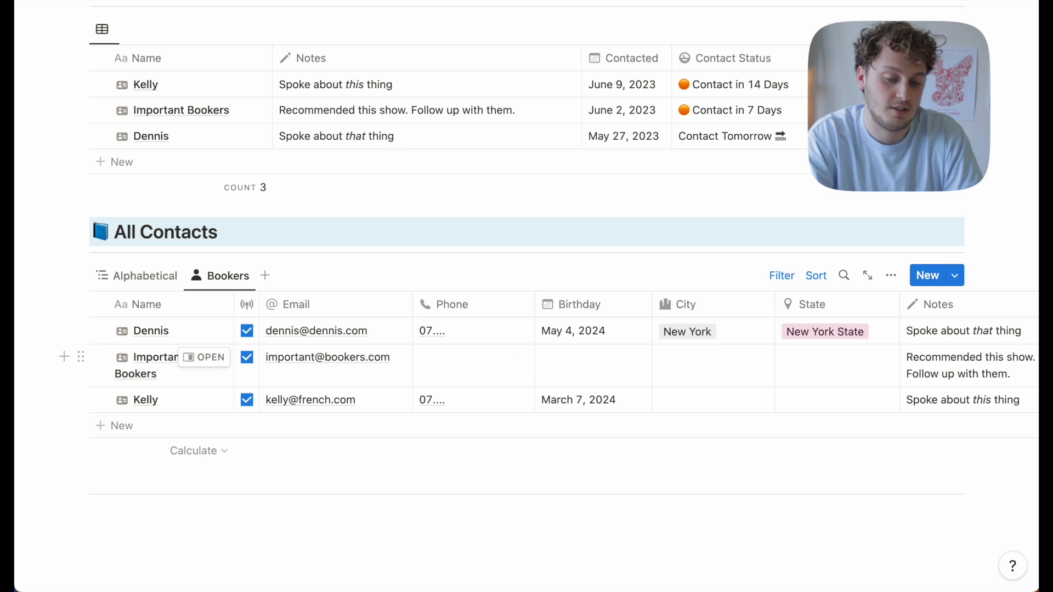
pyautogui.hscroll(4, 329, 360)
pyautogui.hscroll(-4, 525, 377)
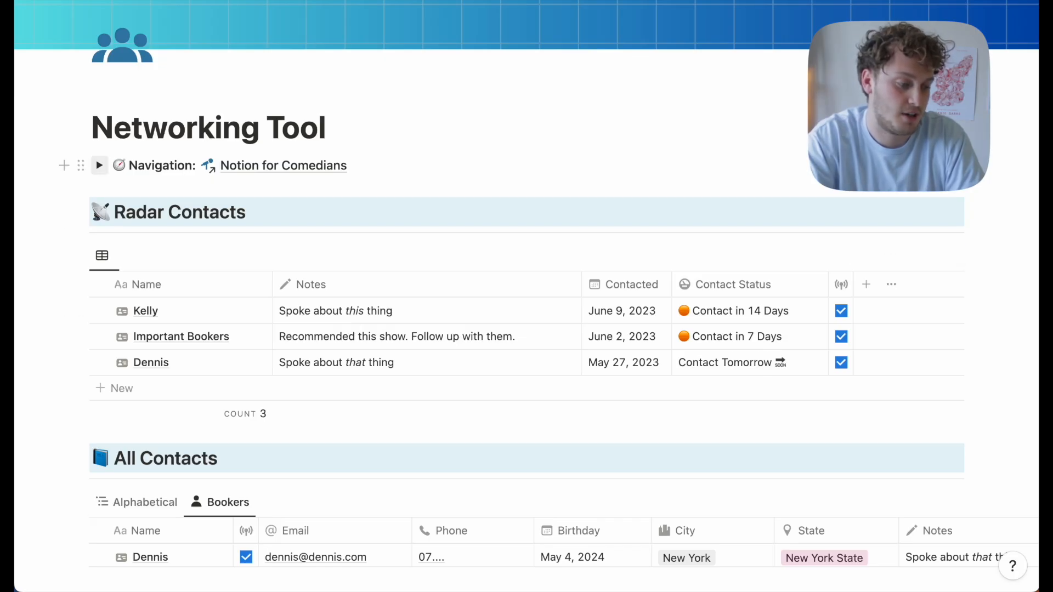
# Check the Networking Tool's Navigation section and its Sub-Pages list, then collapse both
pyautogui.click(100, 165)
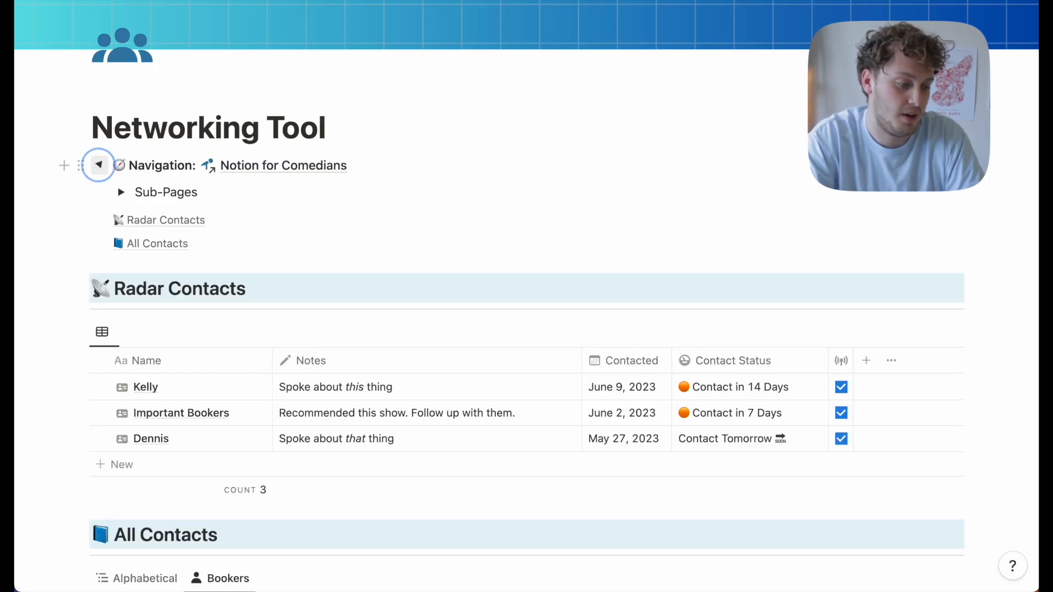
pyautogui.click(121, 192)
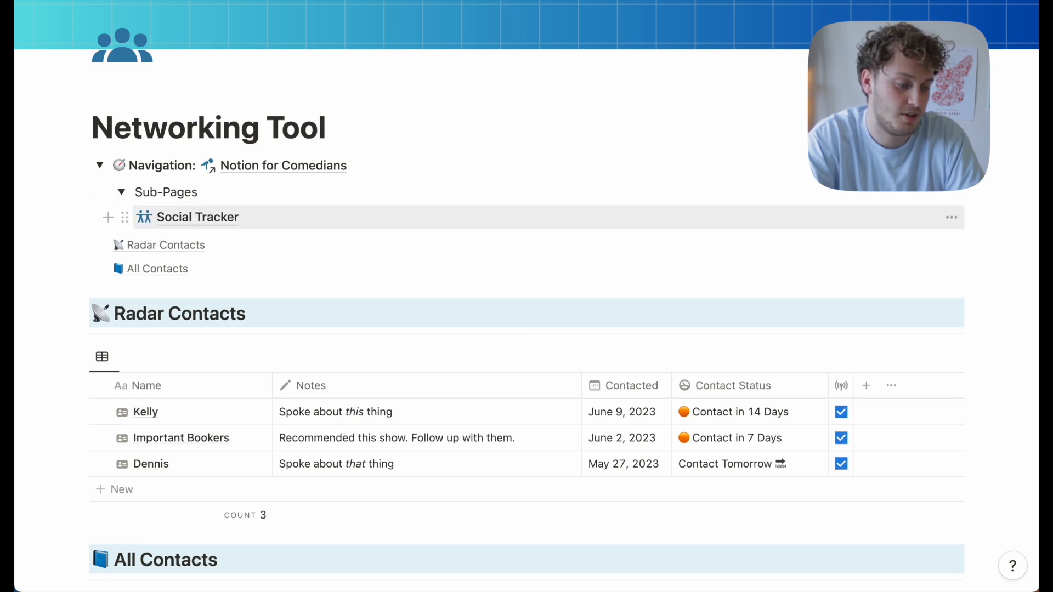
pyautogui.click(121, 192)
pyautogui.click(100, 166)
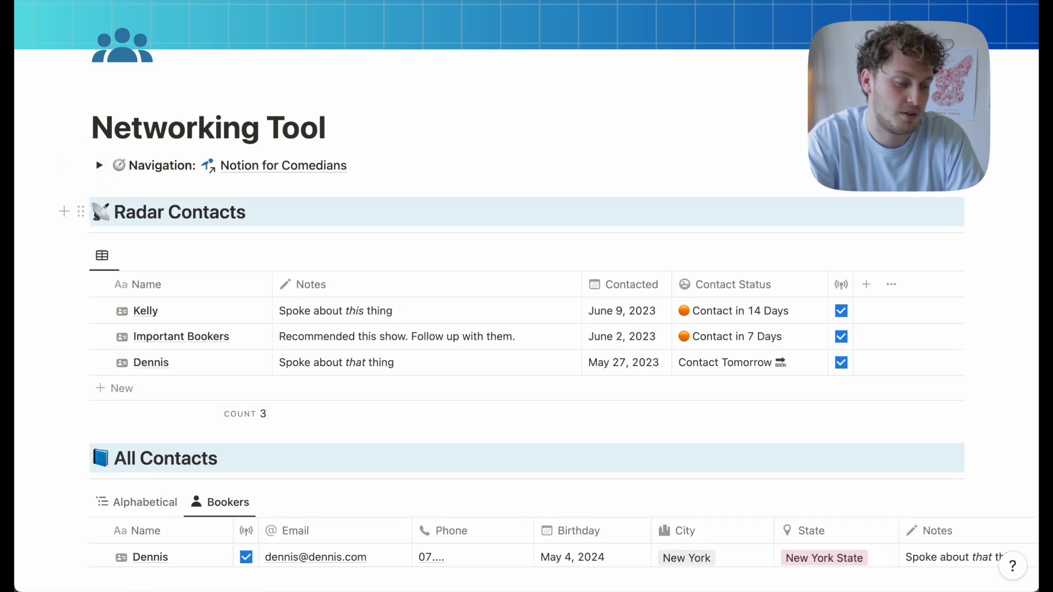
# Return to the Notion for Comedians page and open the Social Tracker with its contact table in view
pyautogui.click(283, 166)
pyautogui.scroll(-5, 230, 378)
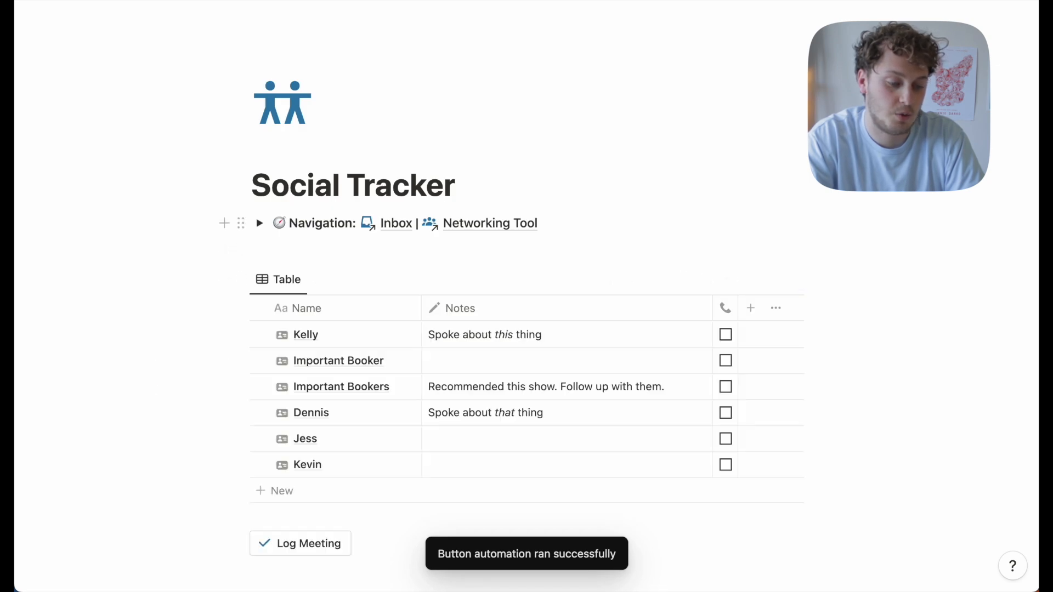
pyautogui.scroll(-2, 526, 296)
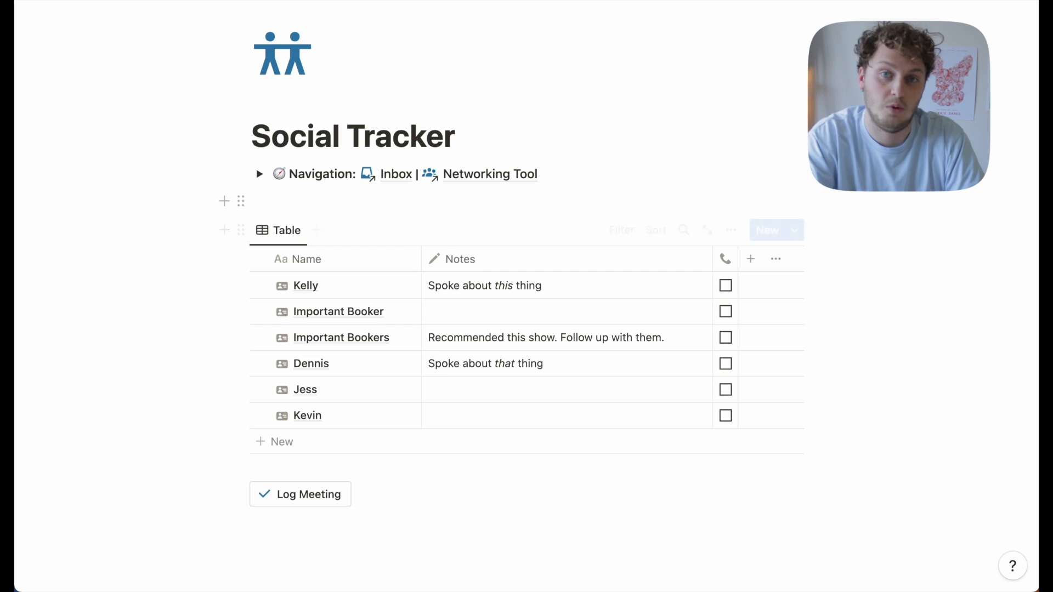
pyautogui.scroll(-1, 340, 294)
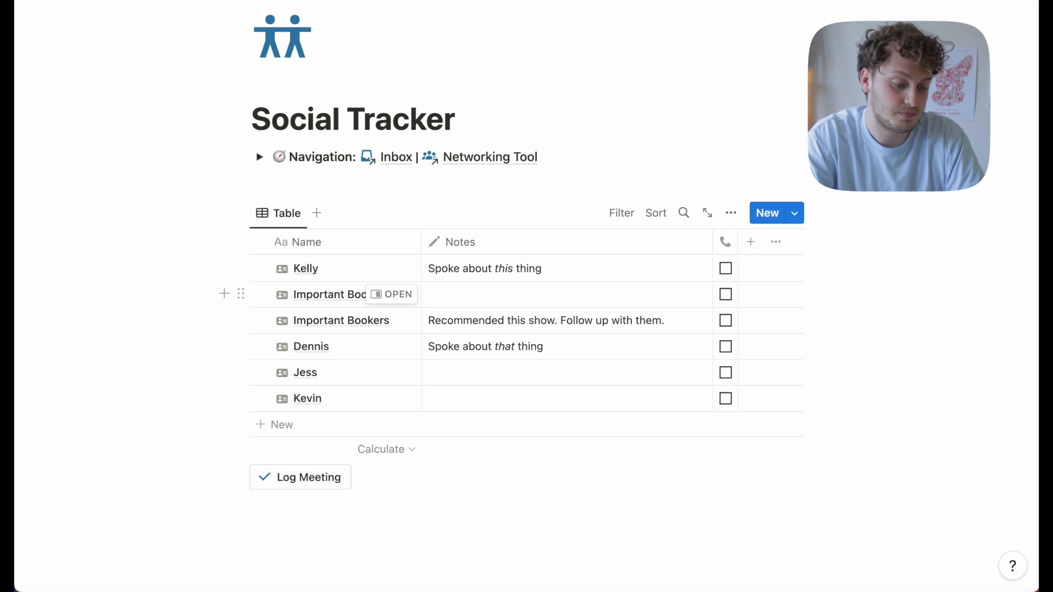
# Add the note "Follow up with them soon." to Important Booker, mark them as contacted and log the meeting
pyautogui.click(473, 292)
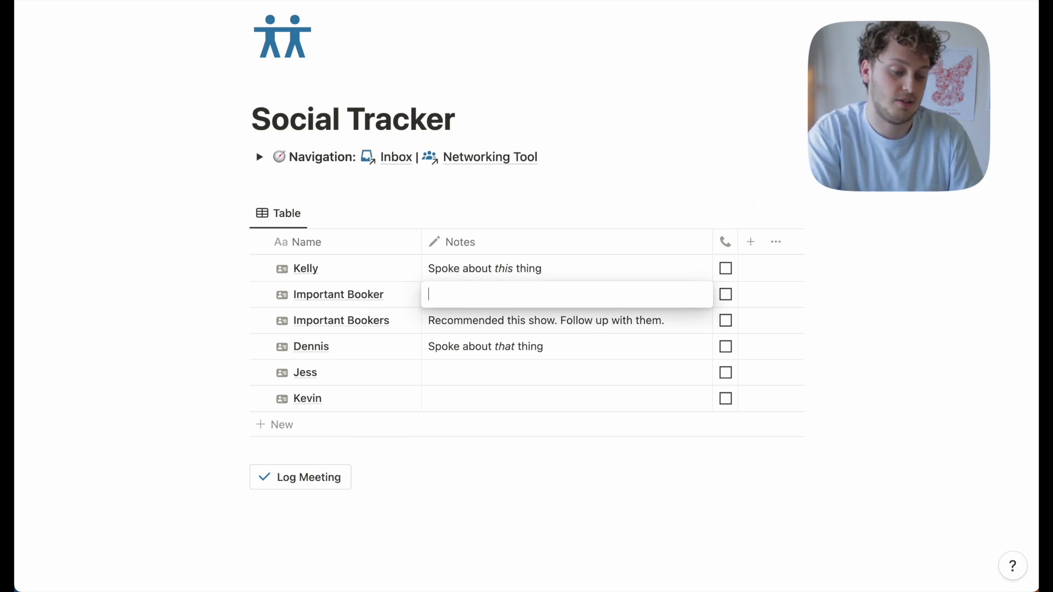
pyautogui.write('Foll')
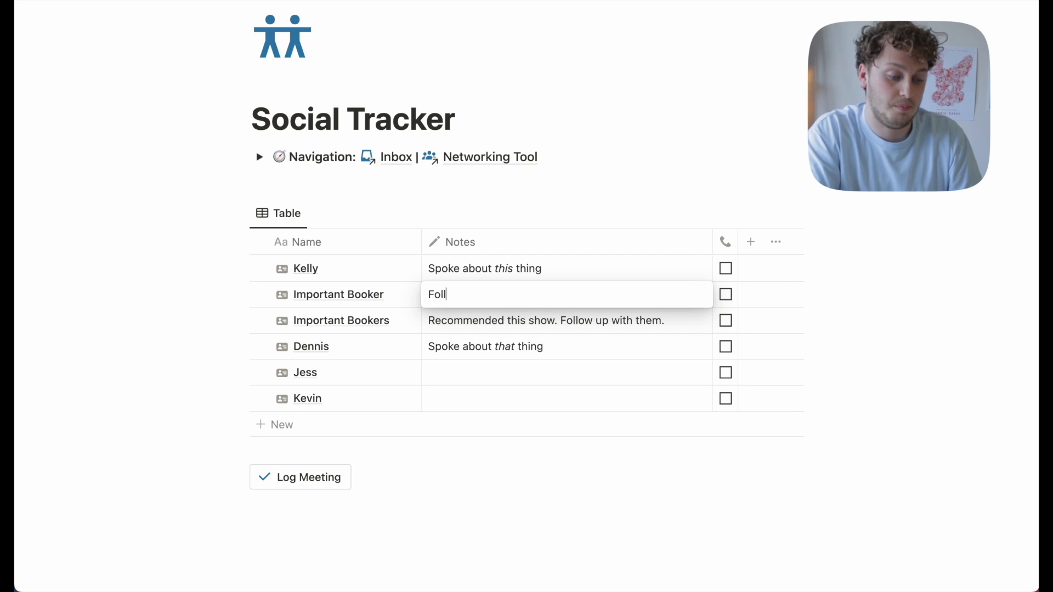
pyautogui.write('ow up with them soon.')
pyautogui.press('Escape')
pyautogui.click(725, 295)
pyautogui.click(296, 477)
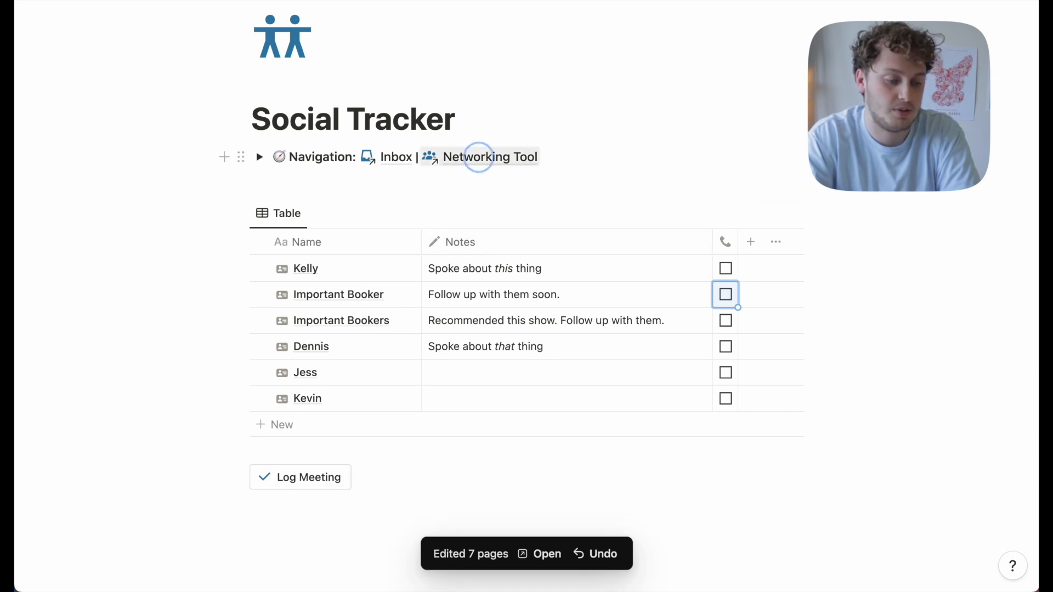
# Return to the Networking Tool and put Important Booker on the radar in the alphabetical list of All Contacts
pyautogui.click(479, 157)
pyautogui.scroll(-6, 506, 254)
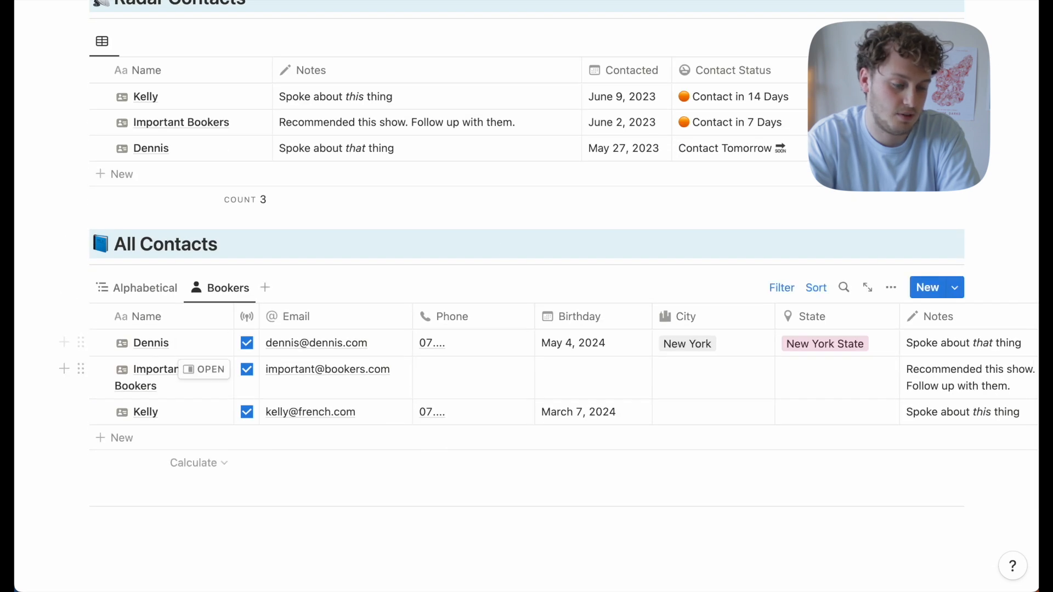
pyautogui.scroll(2, 209, 373)
pyautogui.scroll(-2, 400, 351)
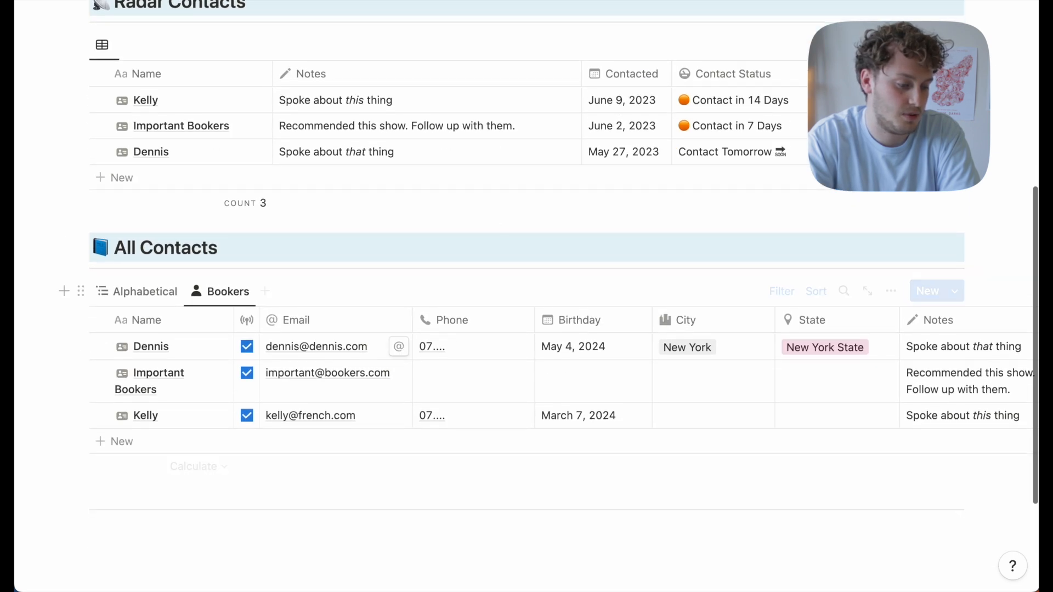
pyautogui.click(137, 291)
pyautogui.scroll(-4, 220, 351)
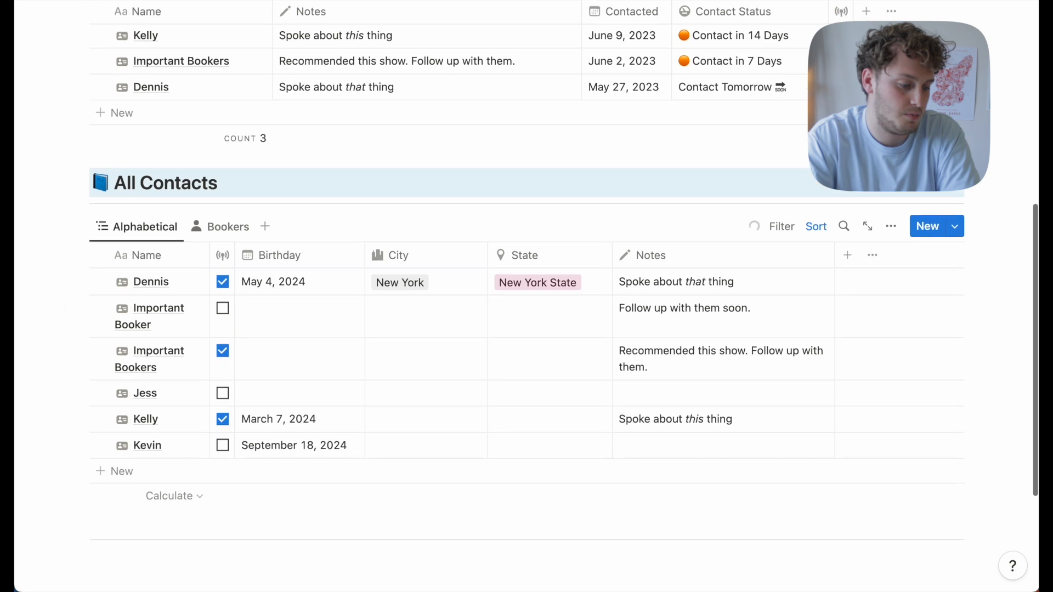
pyautogui.click(222, 278)
pyautogui.scroll(5, 222, 280)
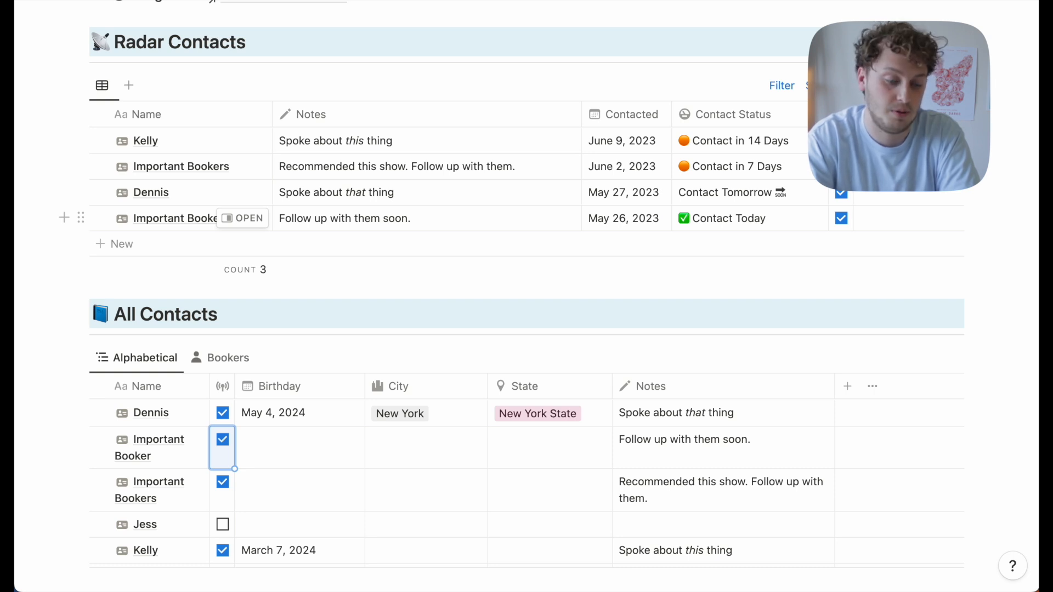
# Set Important Booker's Contacted date to June 2, 2023 in Radar Contacts
pyautogui.click(623, 218)
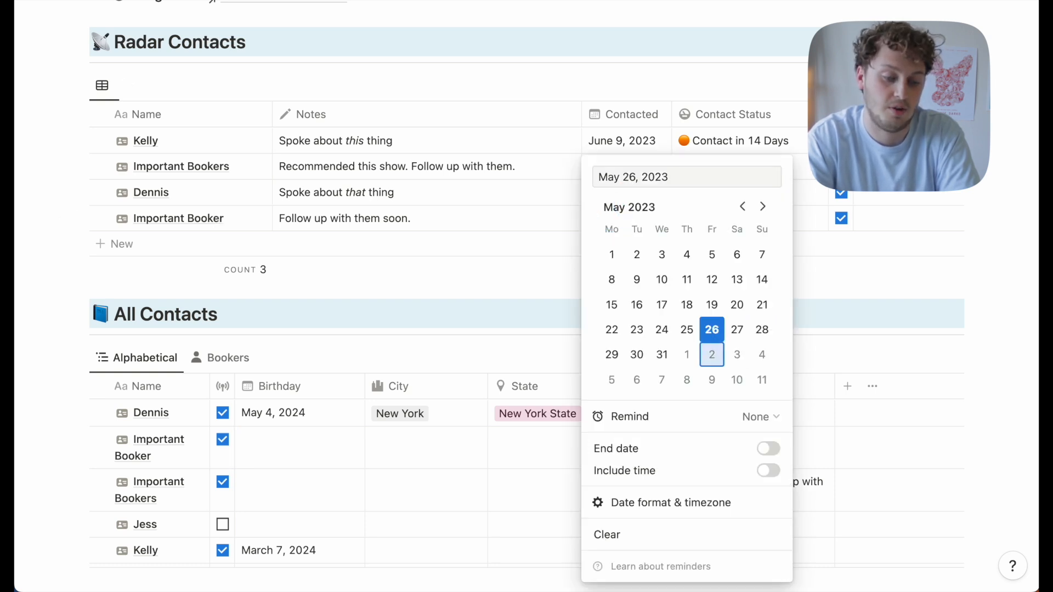
pyautogui.click(711, 354)
pyautogui.click(836, 279)
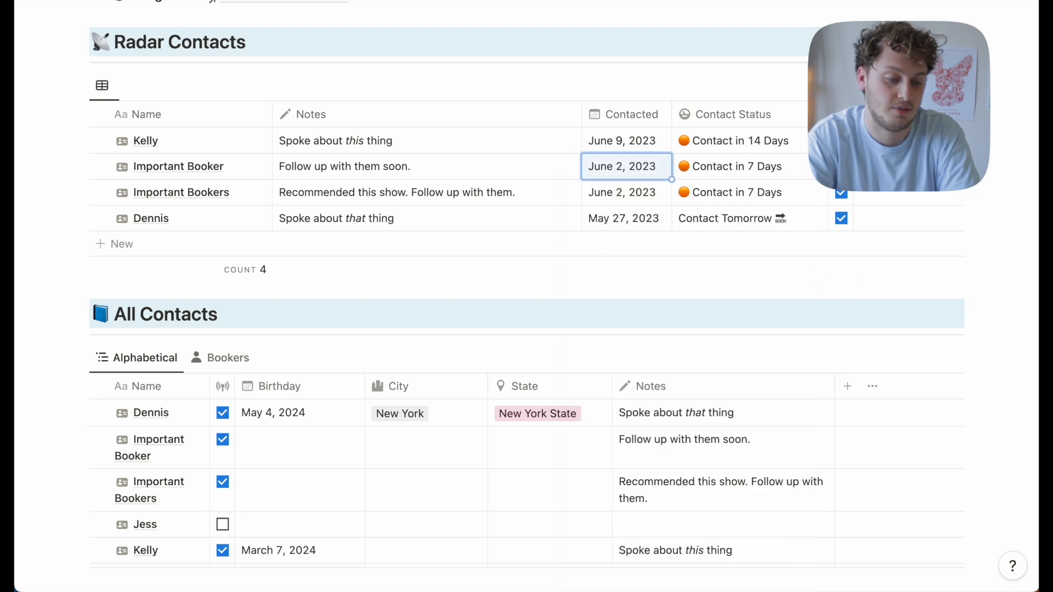